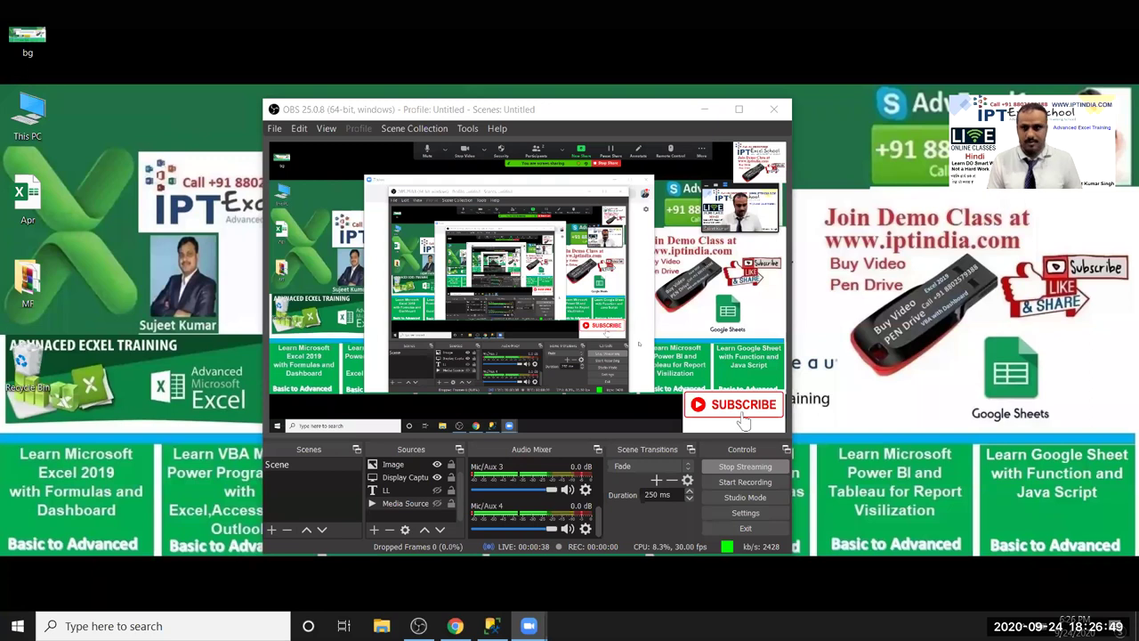
- Minimize the OBS Studio streaming window to reveal the training banner desktop
left_click(704, 109)
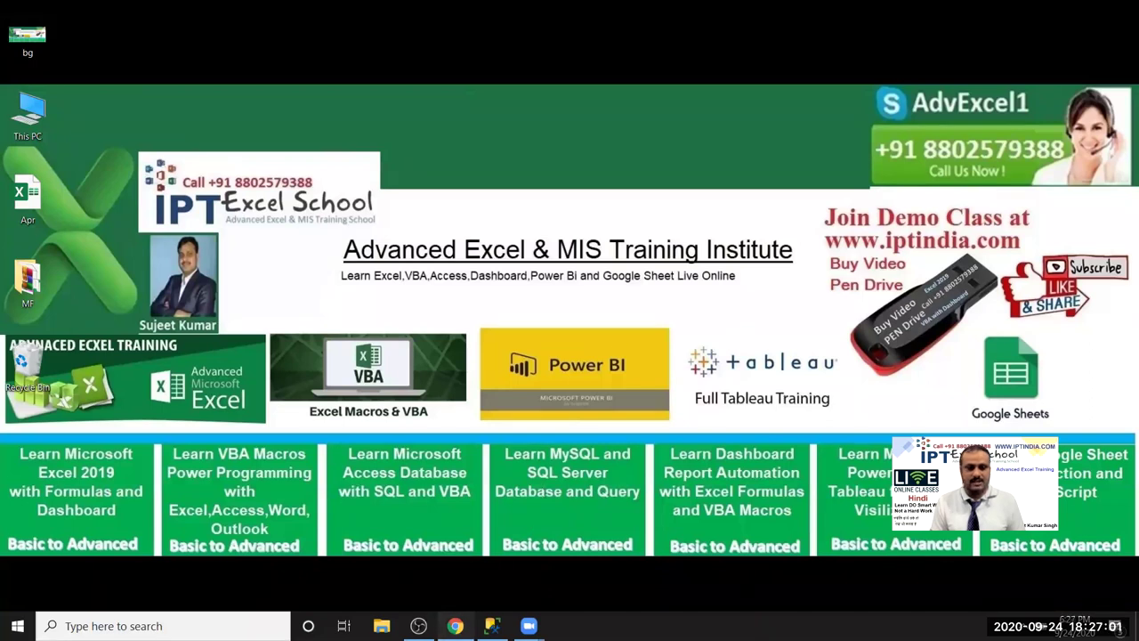
left_click(455, 625)
left_click(89, 36)
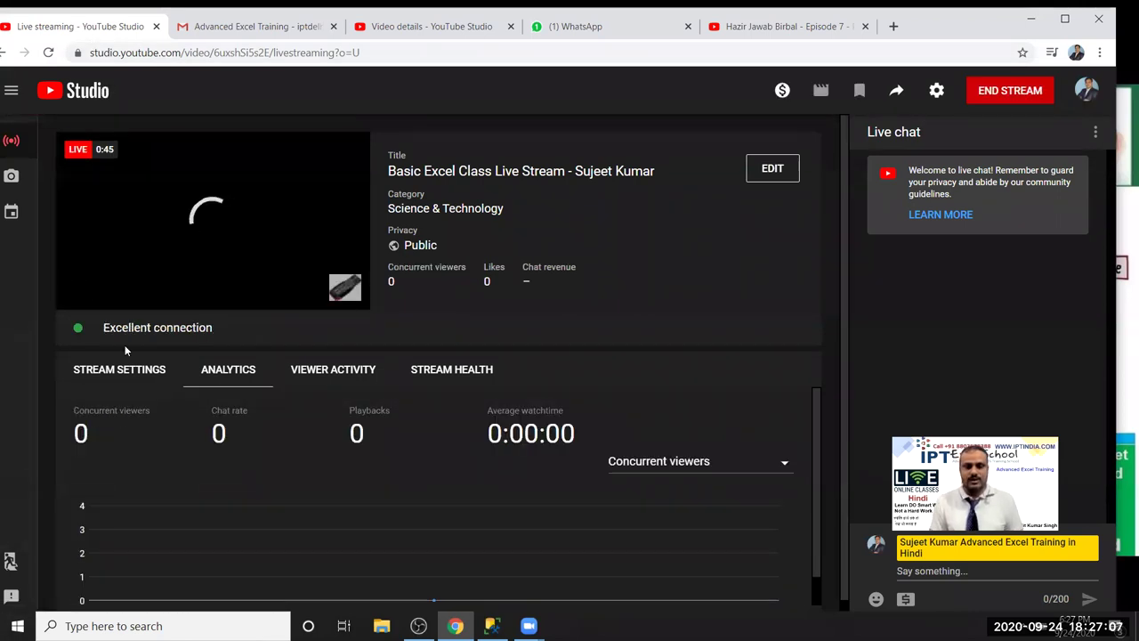
key("super+d")
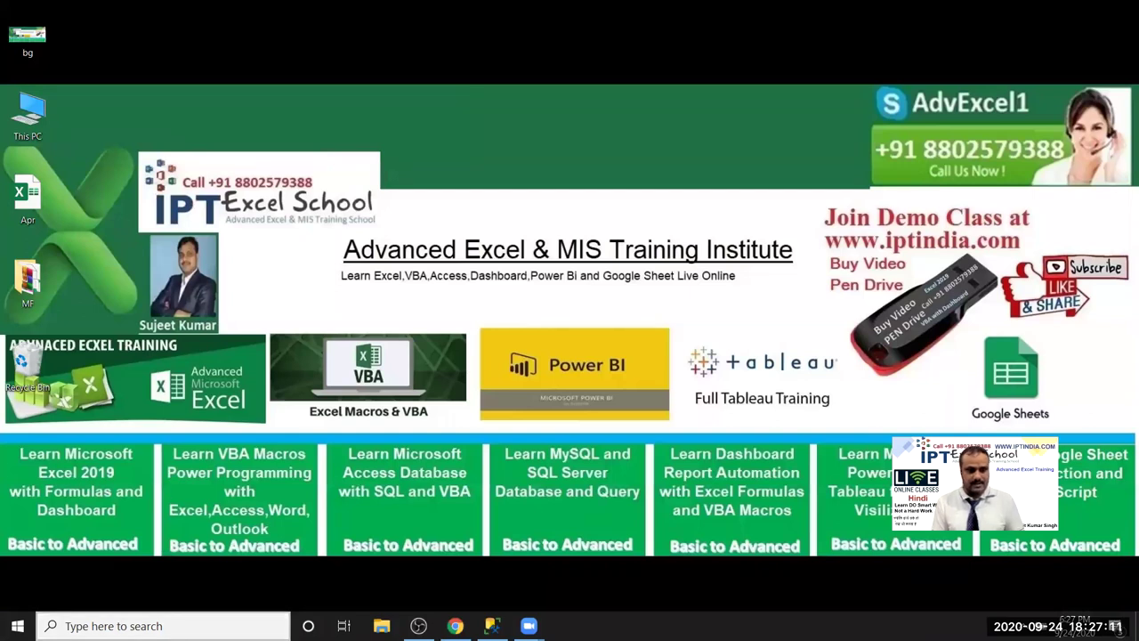
- Search for 'ex' from the taskbar and launch Excel from the results
left_click(163, 626)
type("ex")
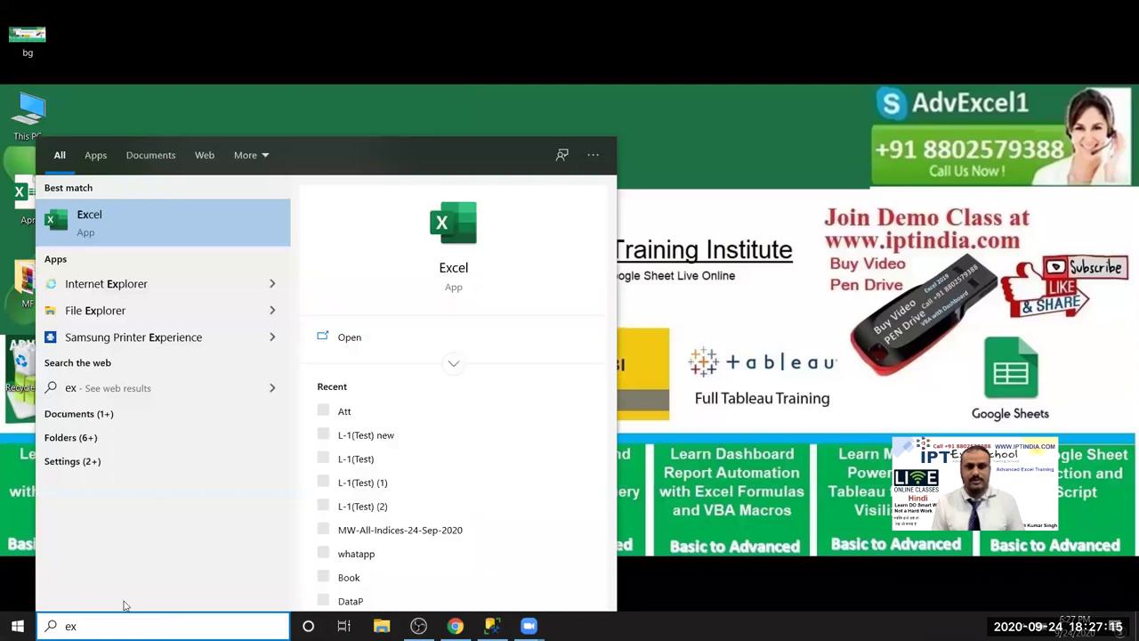
left_click(468, 221)
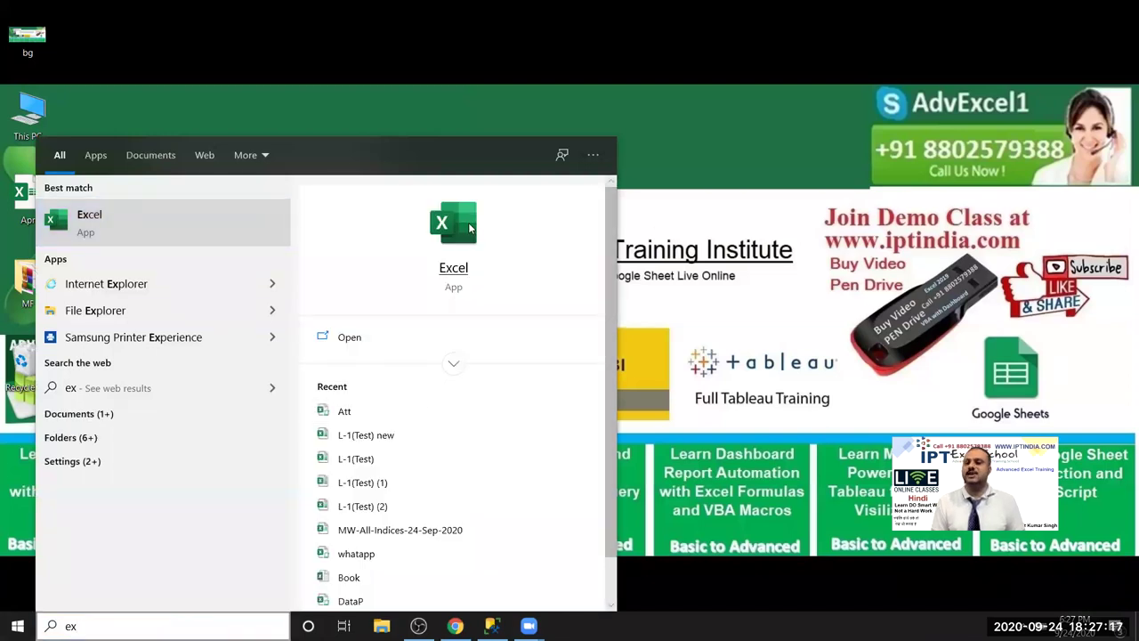
left_click(468, 223)
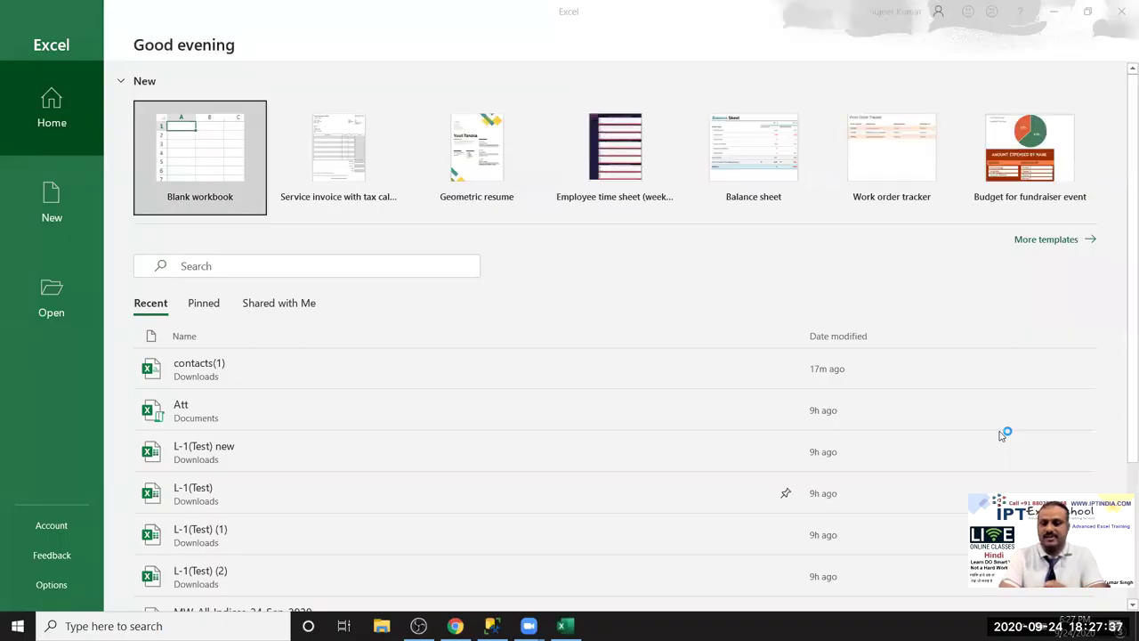
- Create a blank workbook, then return to Home and create a second blank workbook, Book2
left_click(233, 164)
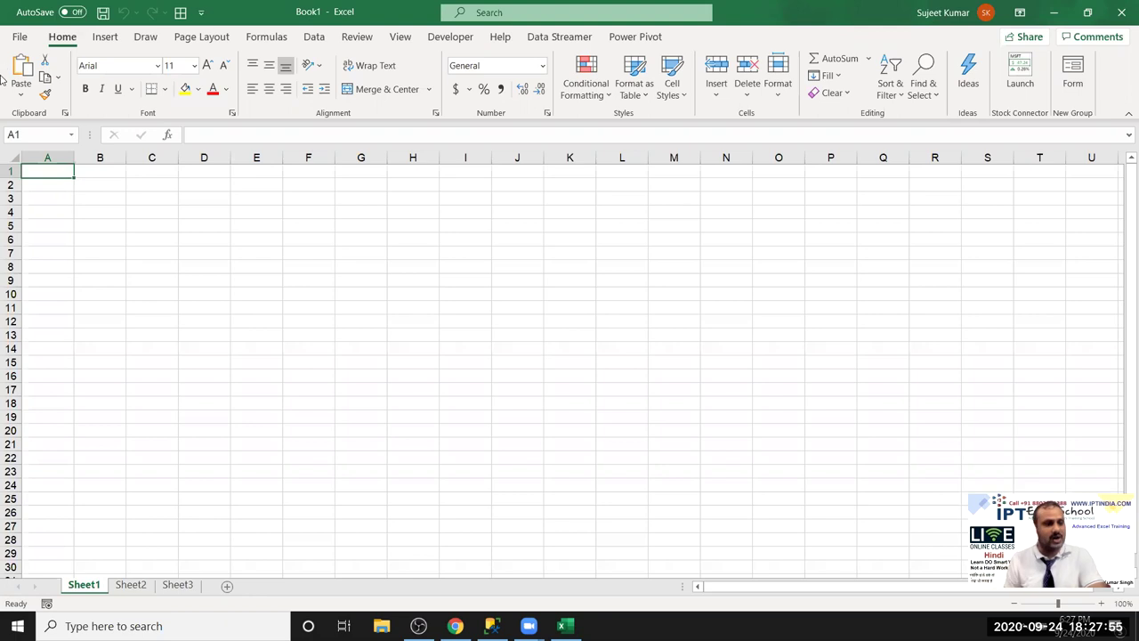
left_click(17, 38)
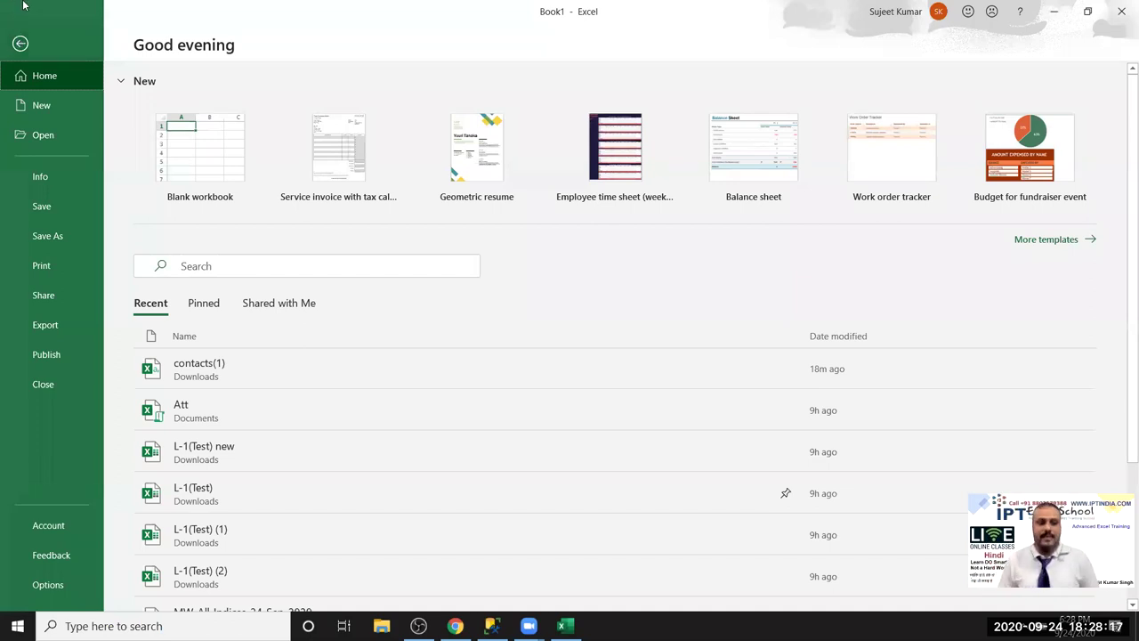
left_click(177, 135)
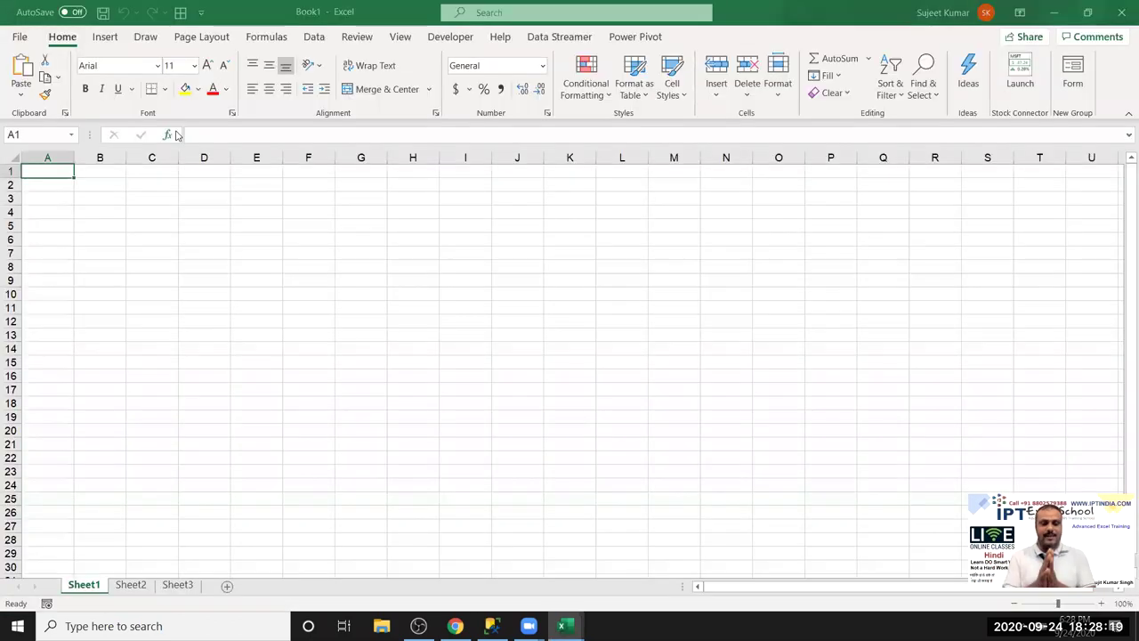
- Enter Jan in B4 and autofill the months down to Nov in B14
left_click(115, 215)
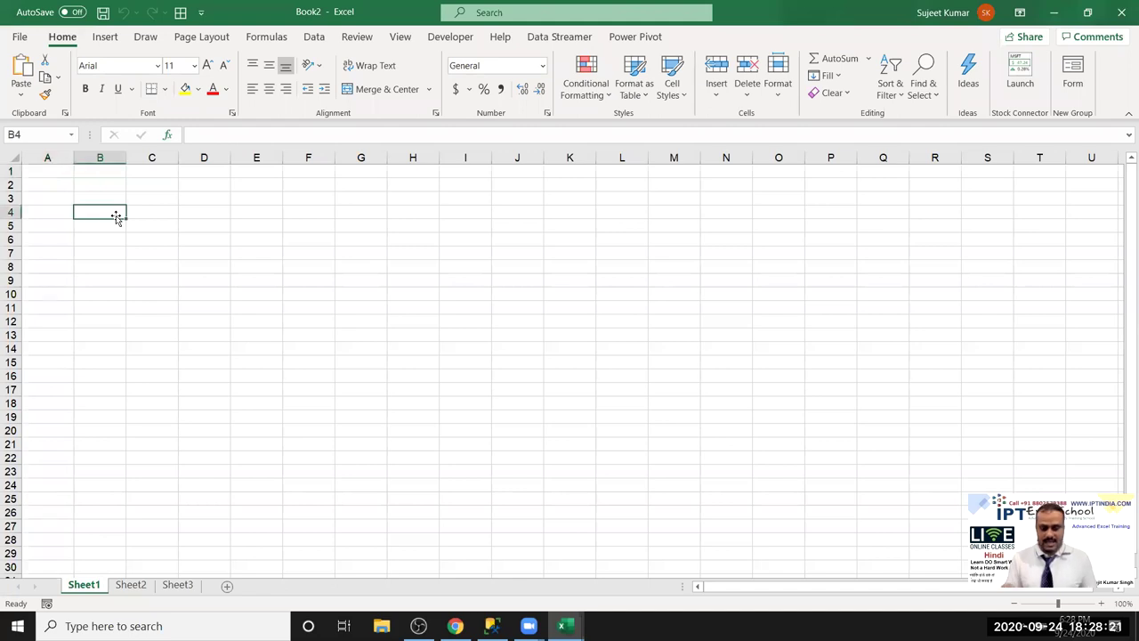
type("Jan")
key("Return")
left_click(115, 215)
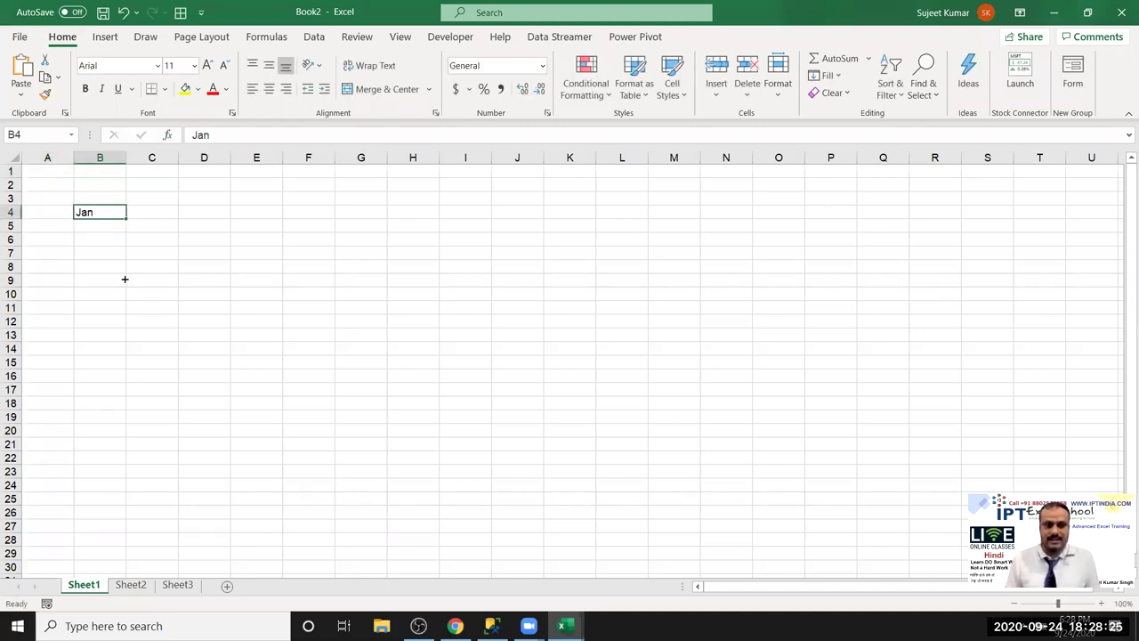
left_click_drag(126, 218, 119, 351)
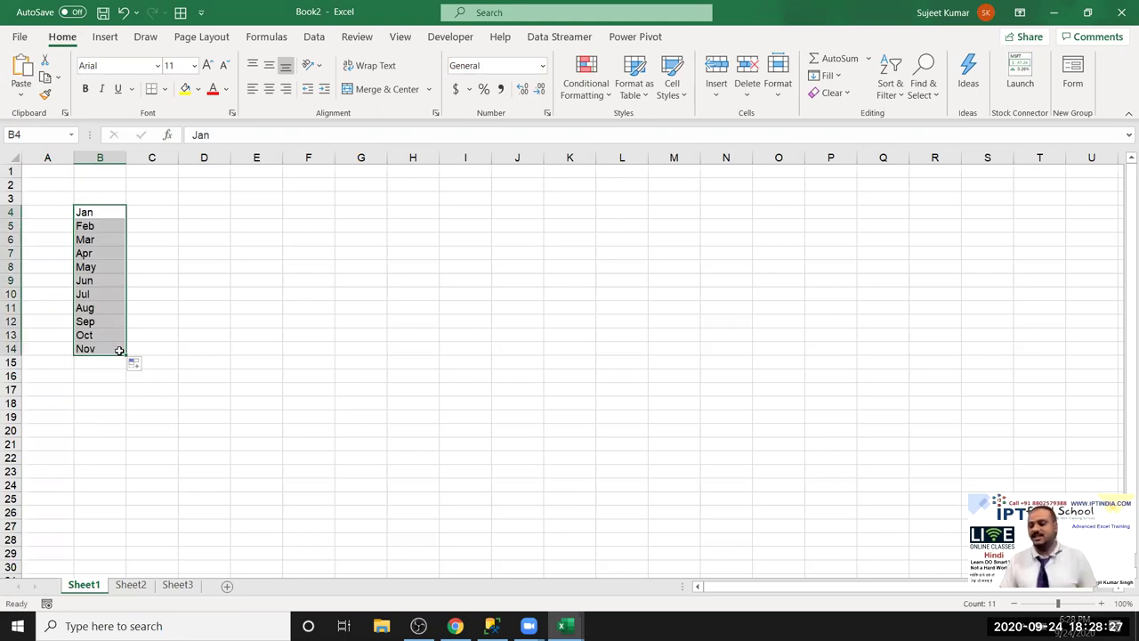
- Enter Sun in C4 and fill the weekday names down column C to row 14
left_click(153, 217)
type("Sun")
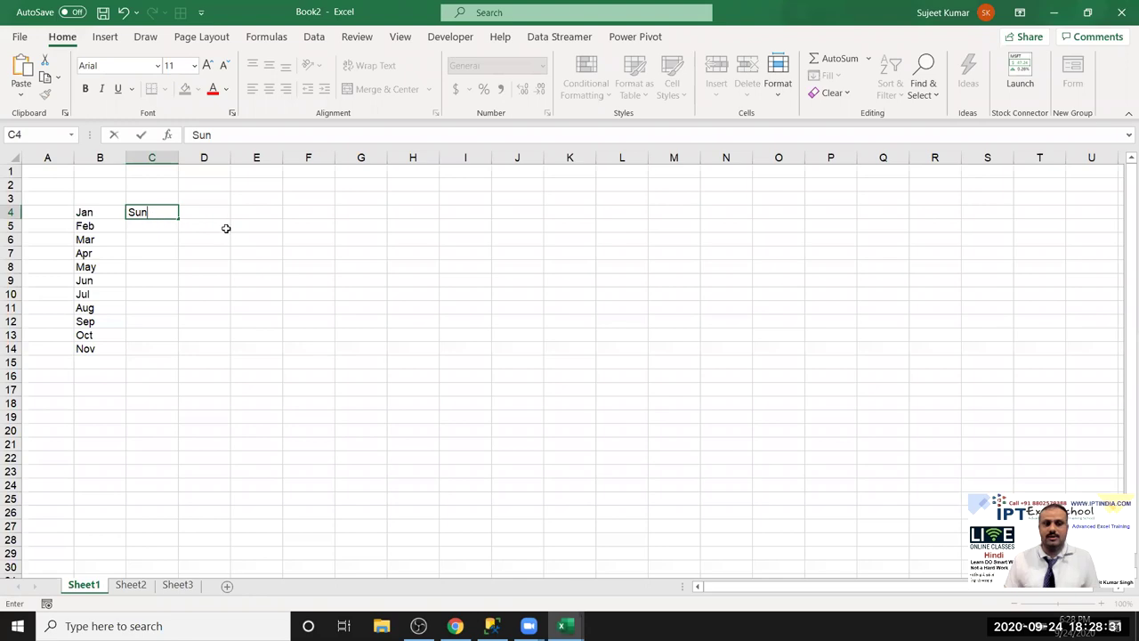
left_click(226, 229)
left_click(168, 219)
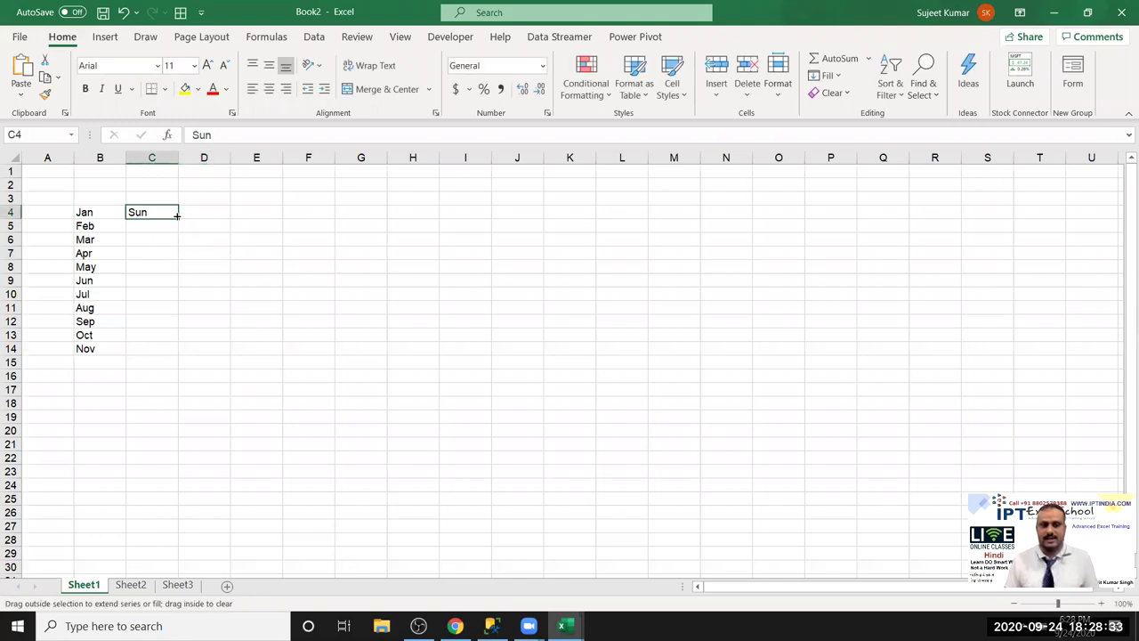
double_click(181, 217)
- Enter a name in D4 and fill the custom name list down to D14
left_click(206, 212)
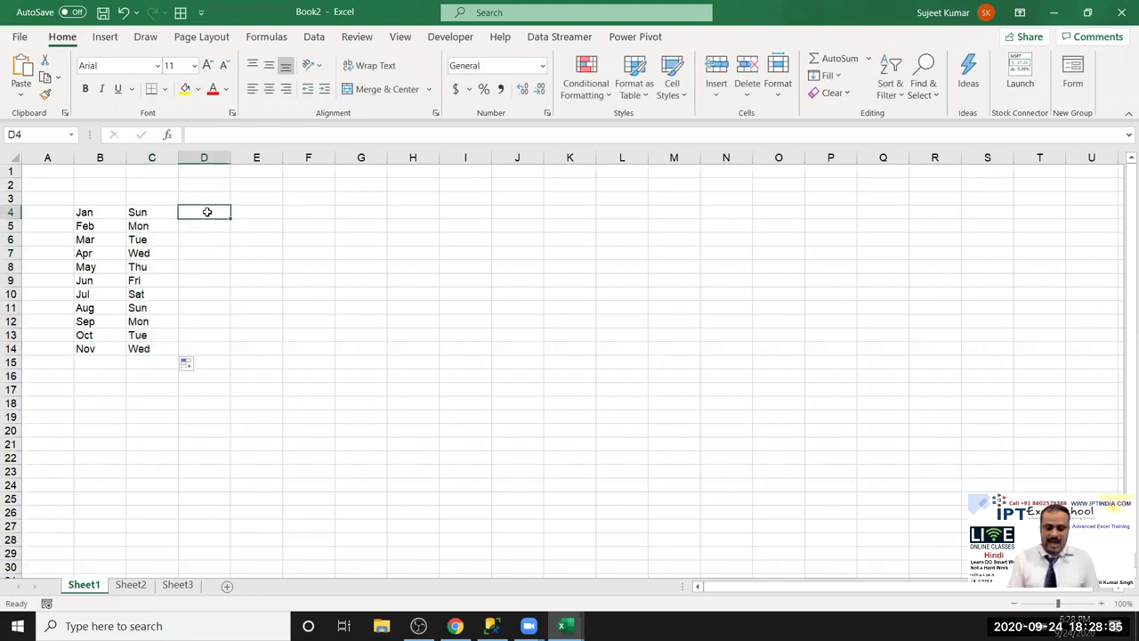
type("Puja")
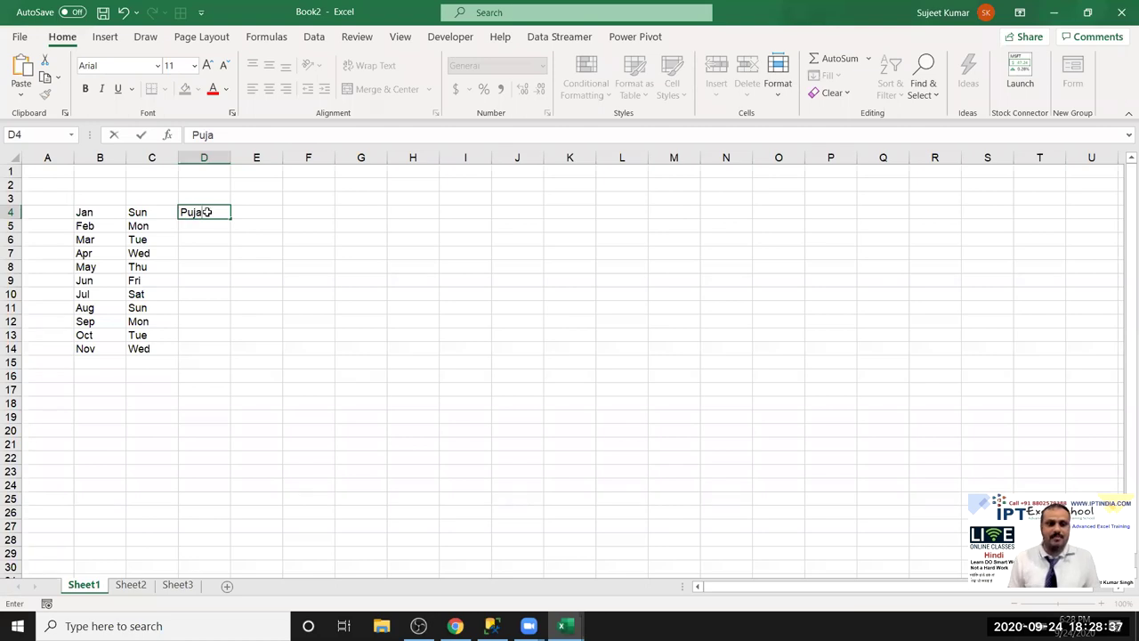
key("ctrl+Return")
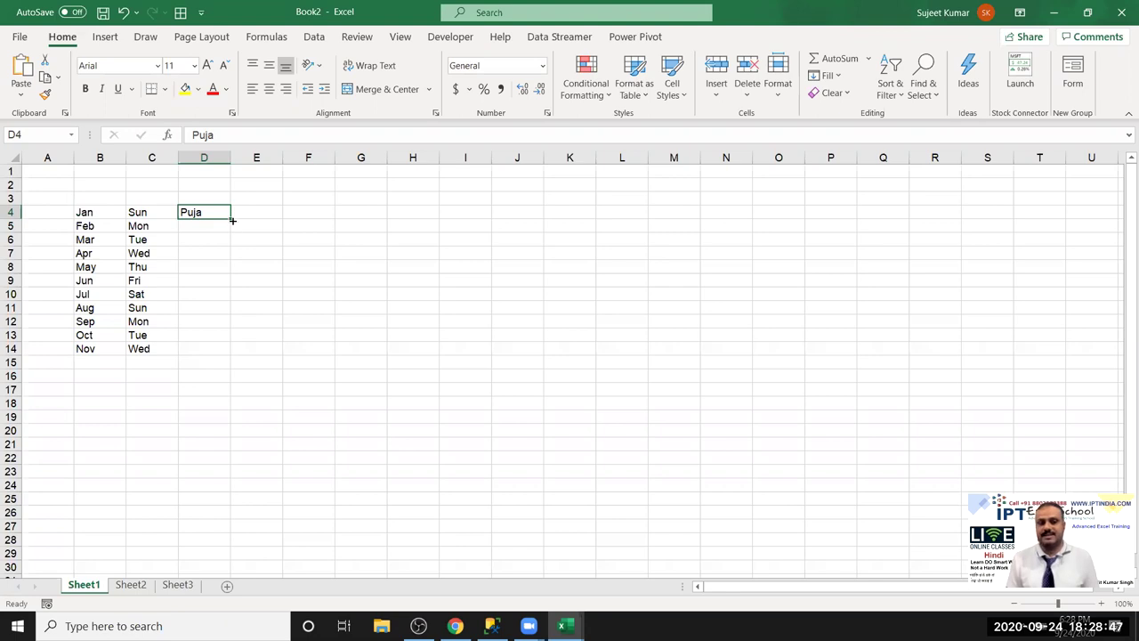
left_click_drag(227, 216, 246, 359)
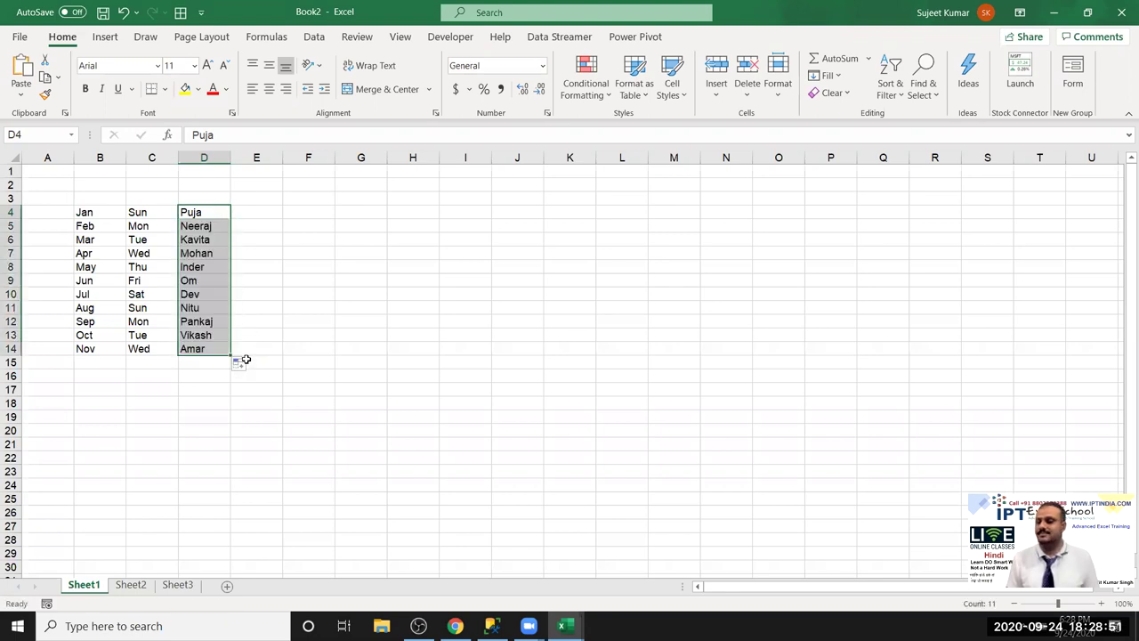
left_click(192, 252)
left_click(20, 40)
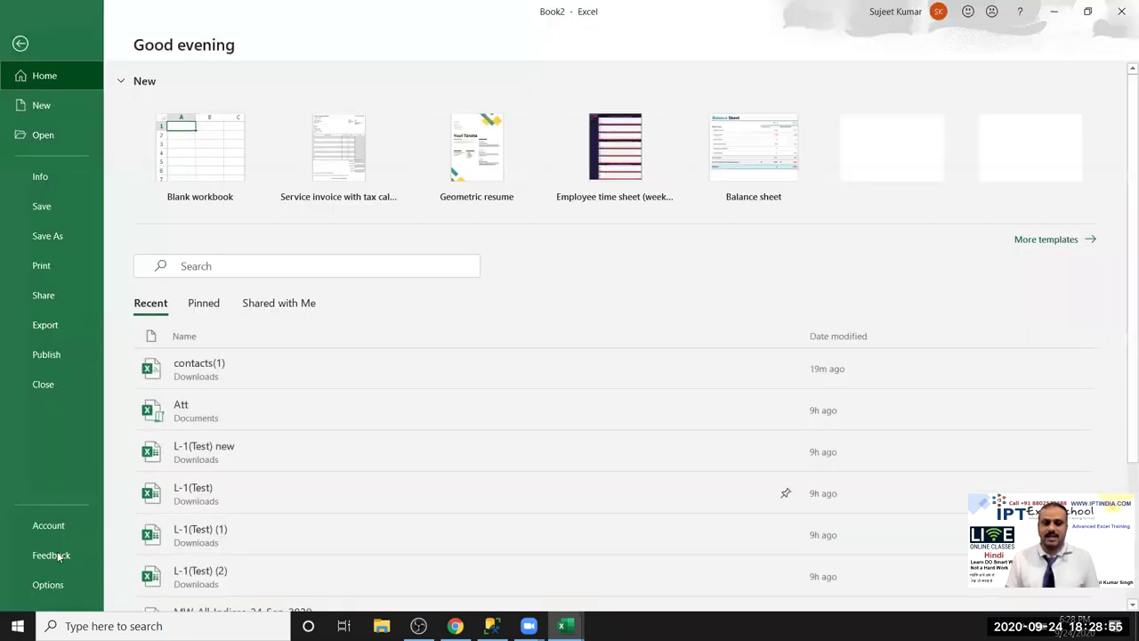
left_click(62, 583)
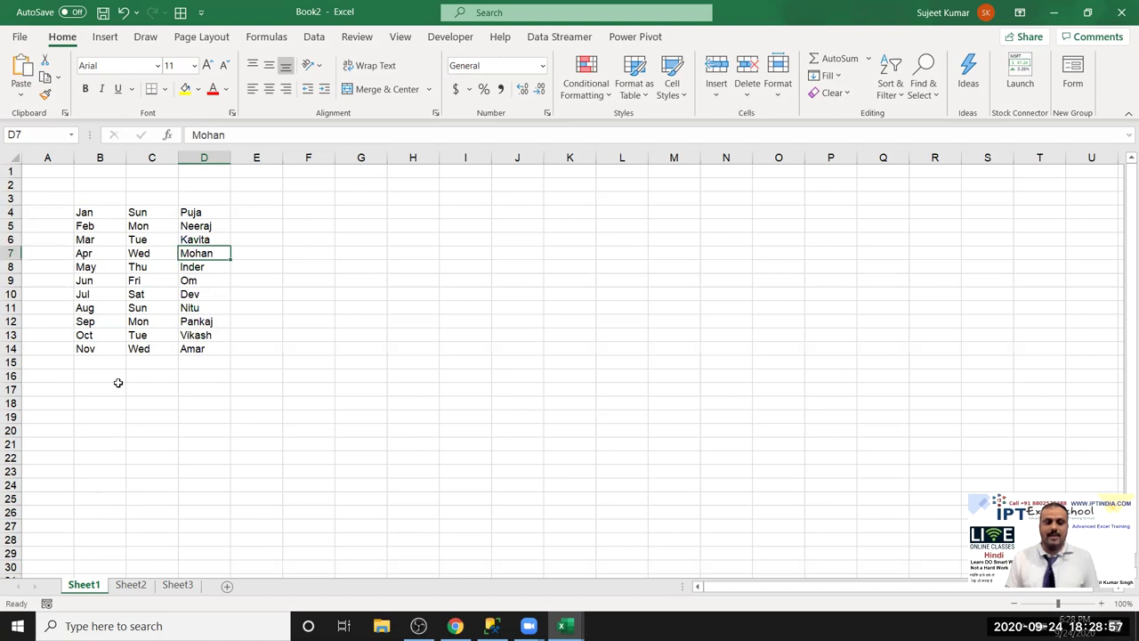
left_click(295, 233)
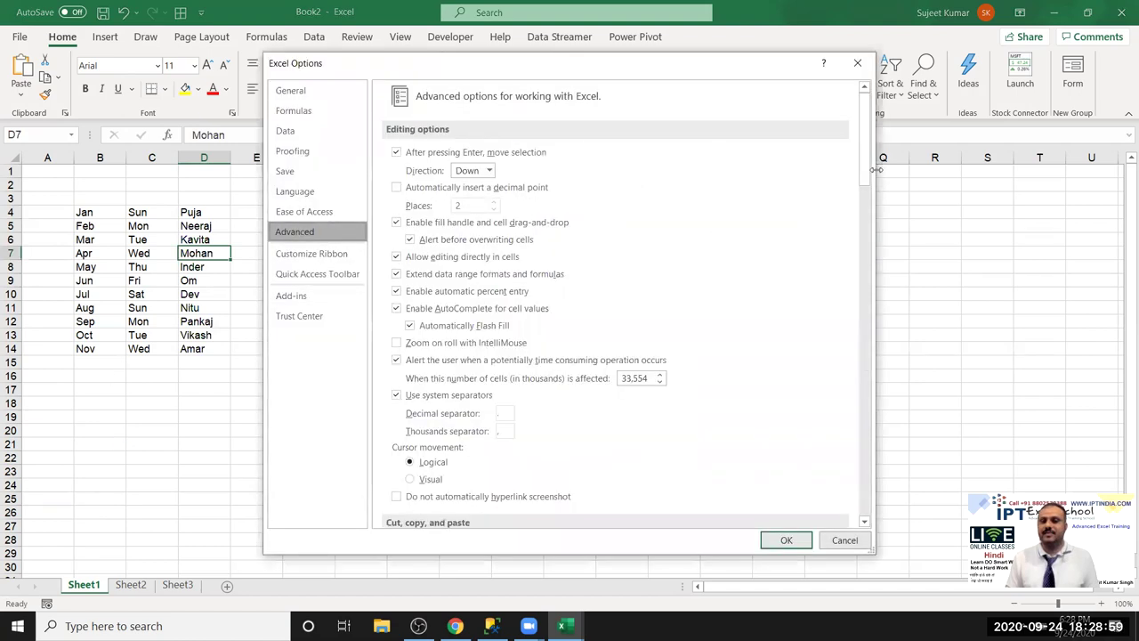
left_click_drag(863, 134, 864, 512)
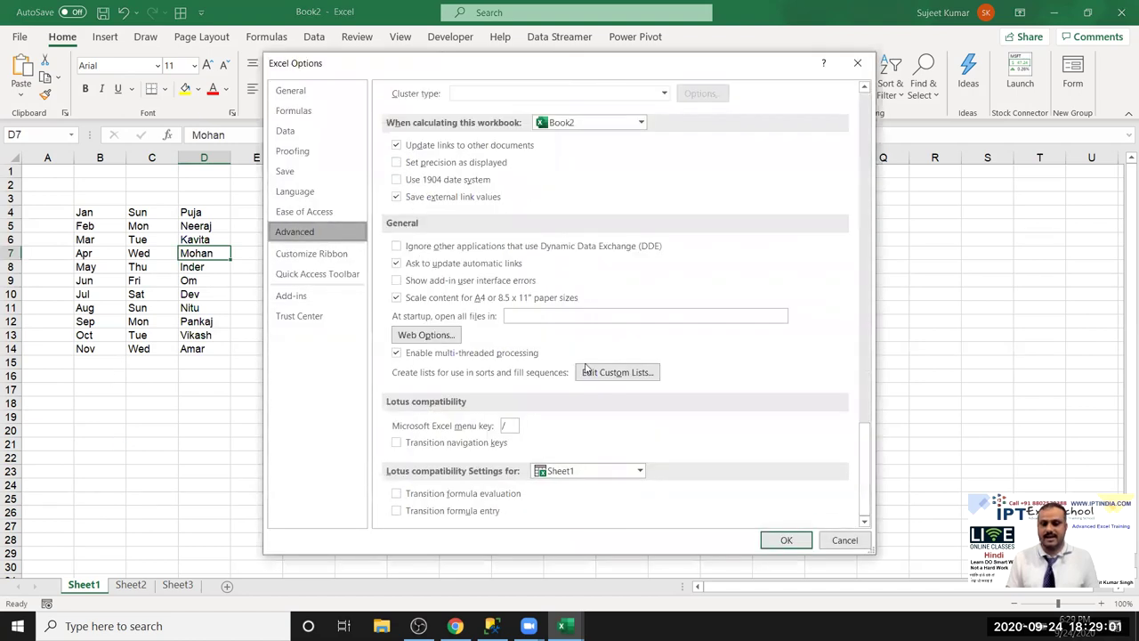
left_click(591, 373)
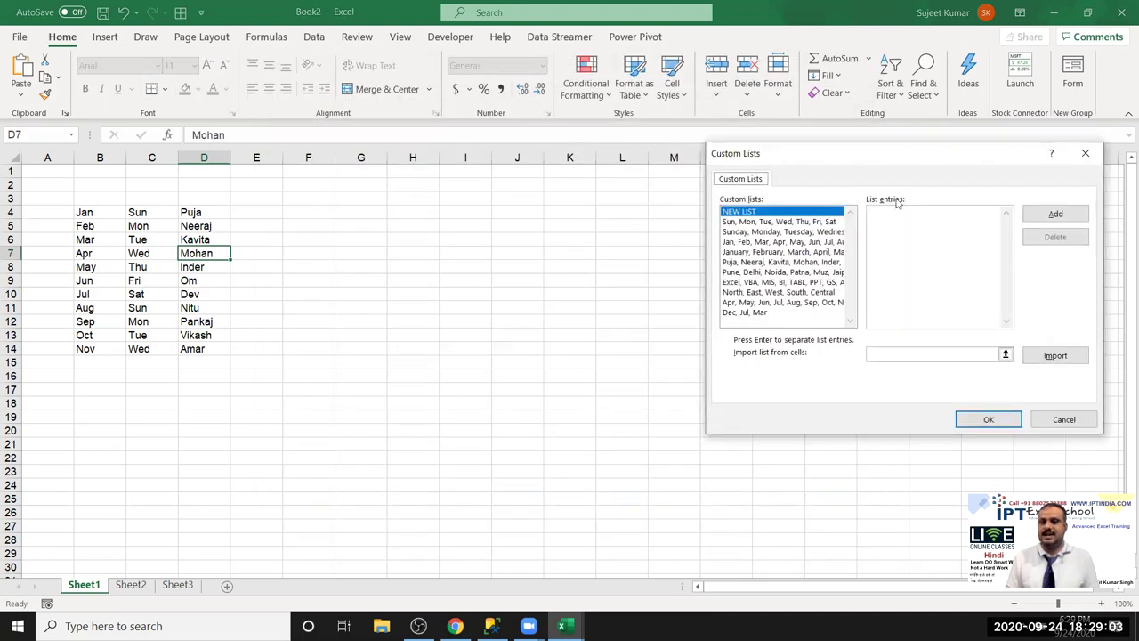
left_click_drag(836, 154, 687, 167)
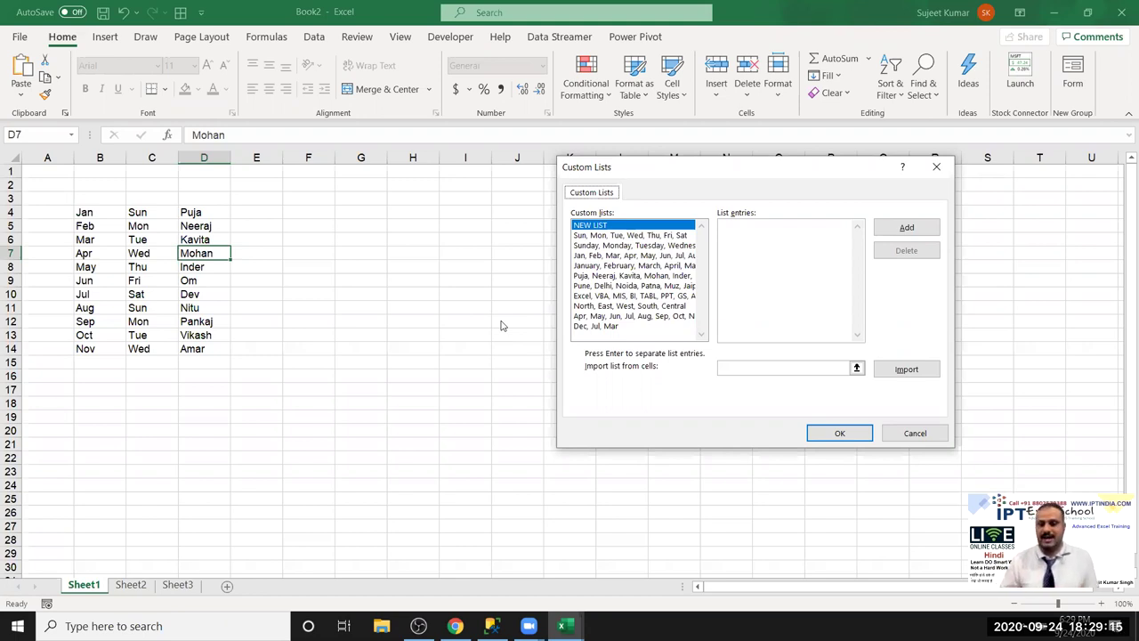
key("Escape")
key("Escape")
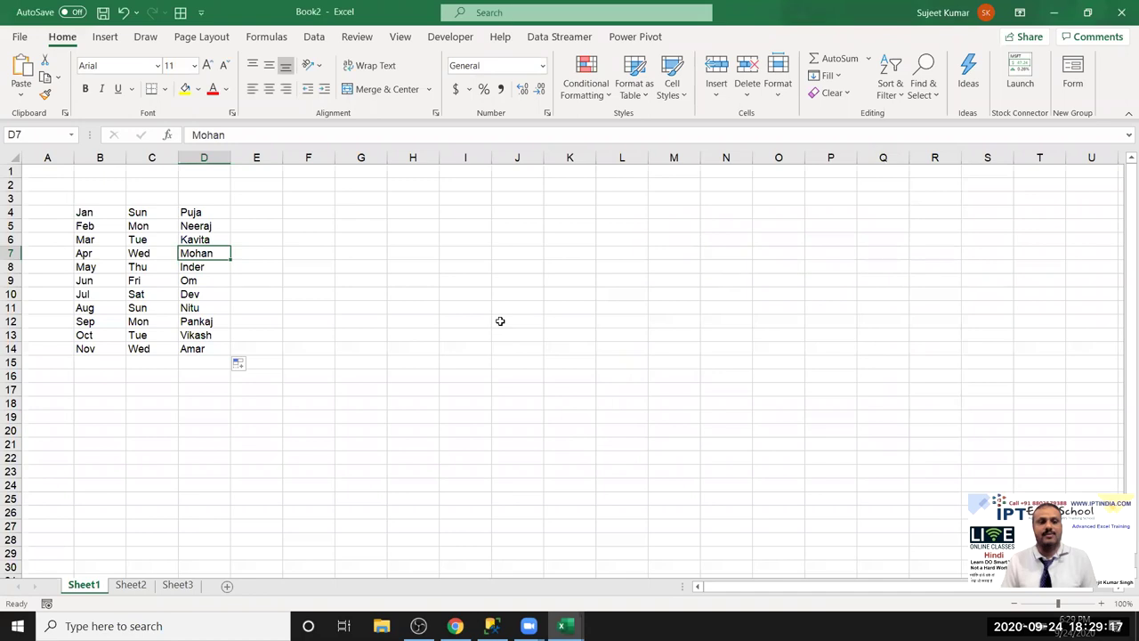
- Open Excel Options on the General page from the start page, then close it unchanged
left_click(29, 40)
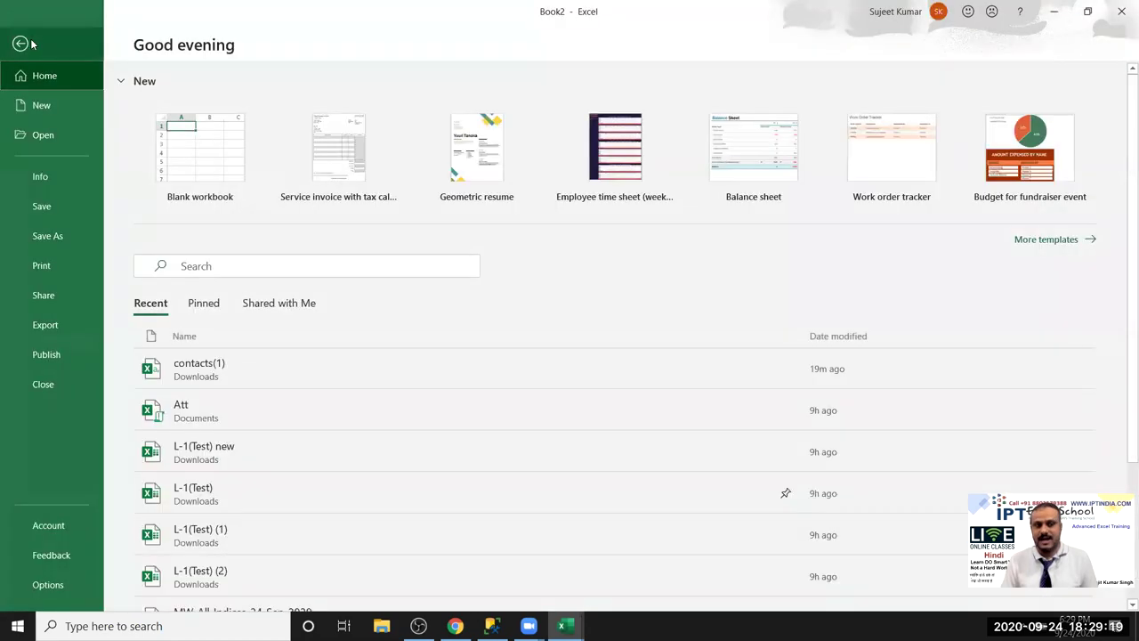
left_click(29, 43)
left_click(24, 40)
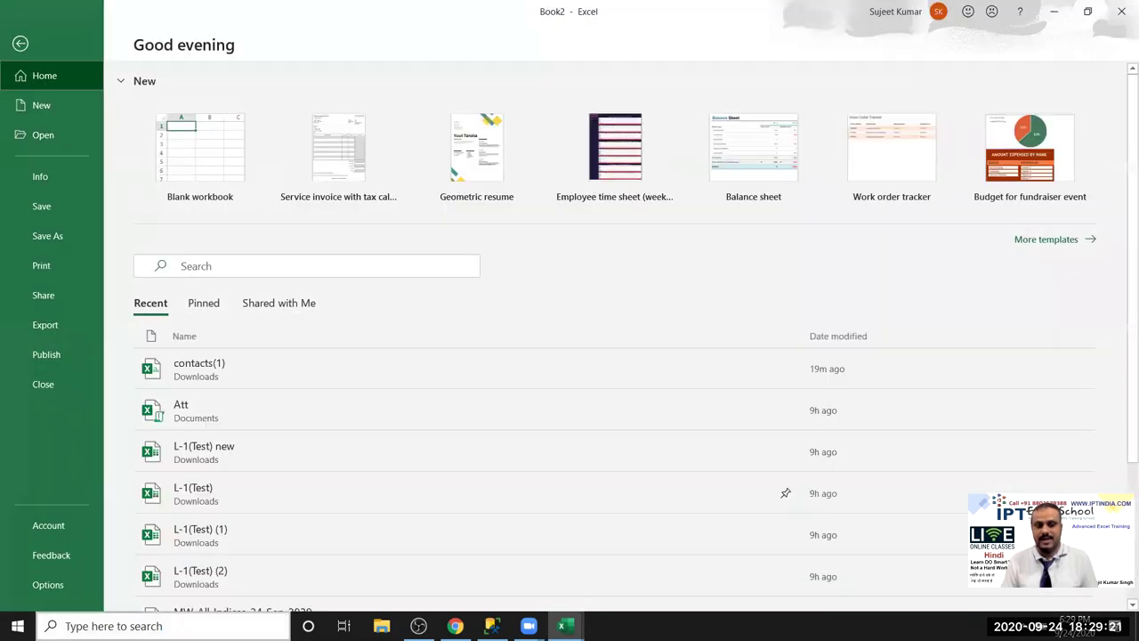
left_click(48, 584)
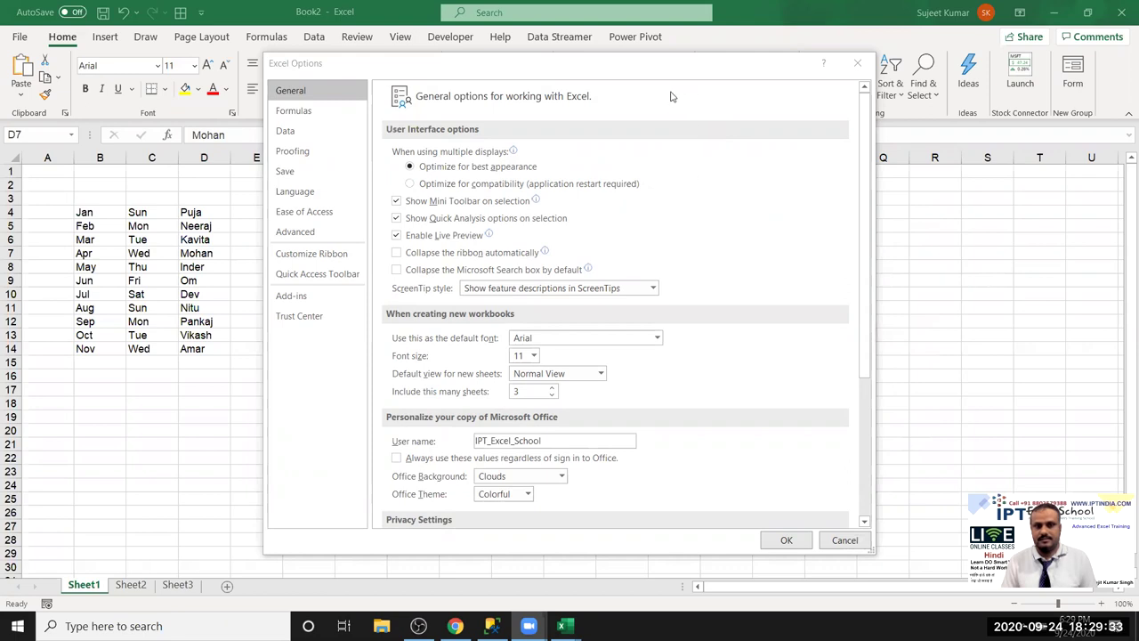
left_click(297, 100)
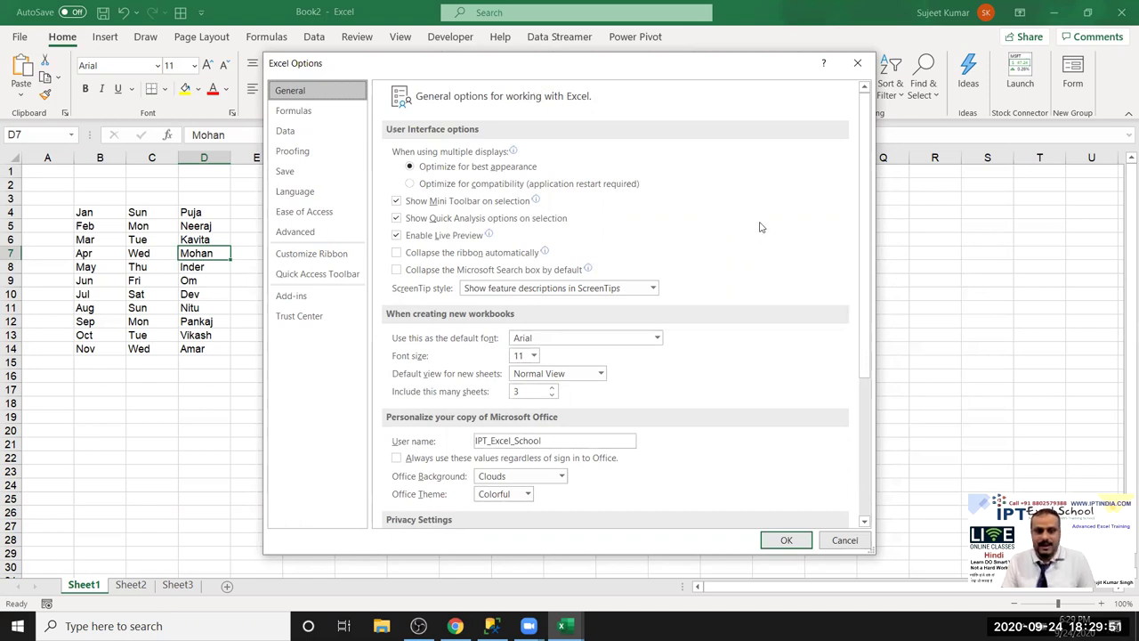
left_click(859, 64)
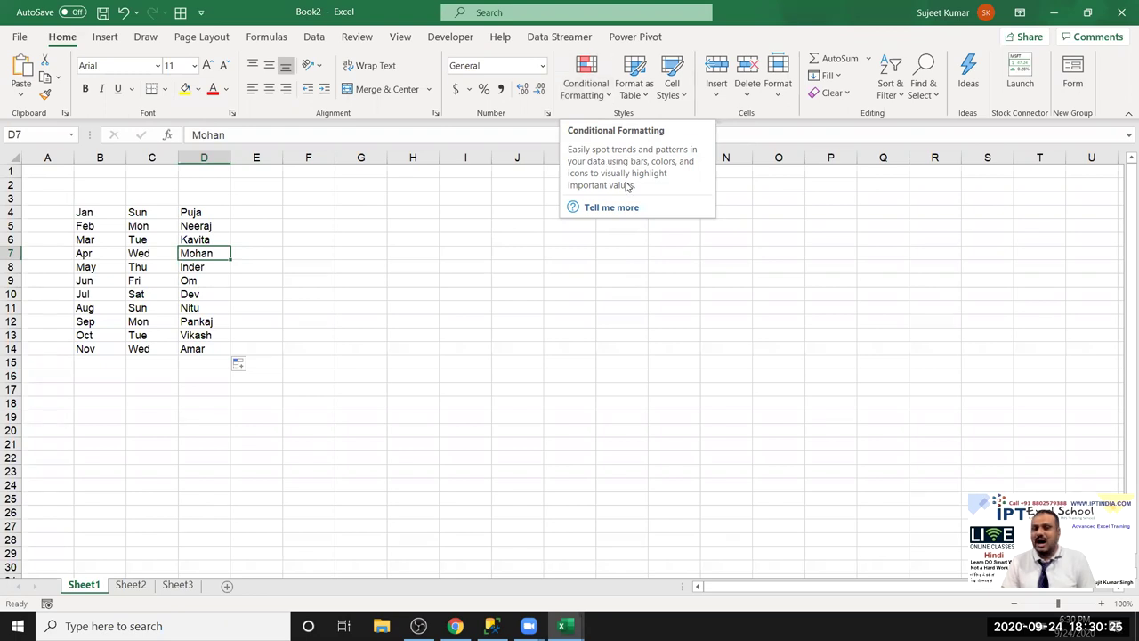
- Dismiss the description and fill B8:C11 (May–Aug, Thu–Sun) with yellow
left_click(364, 252)
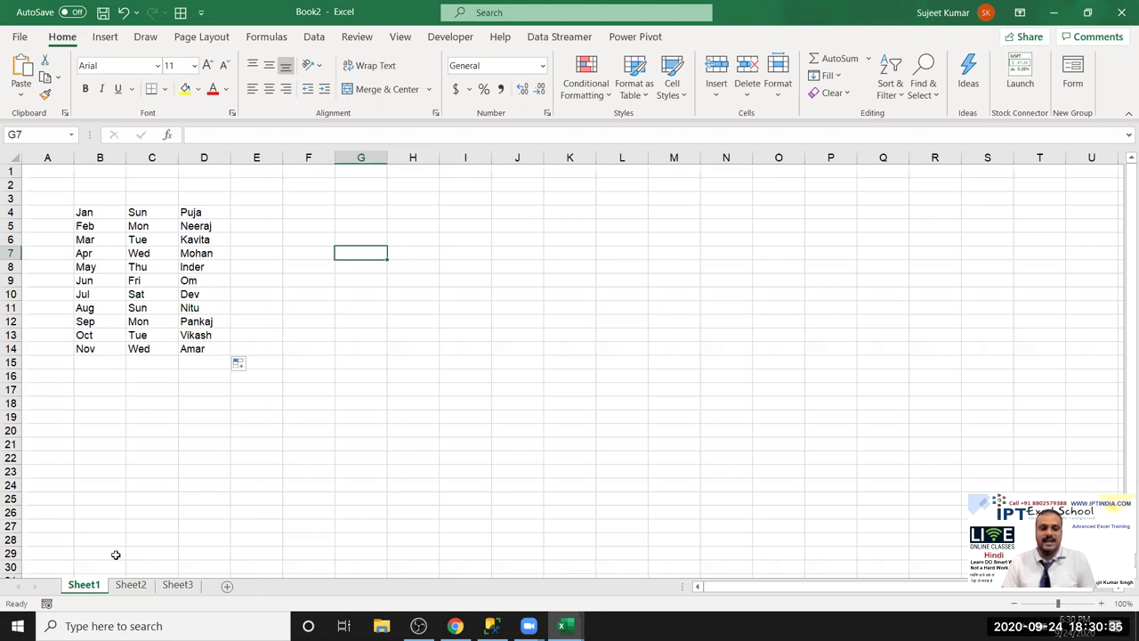
scroll(154, 331, "down", 2)
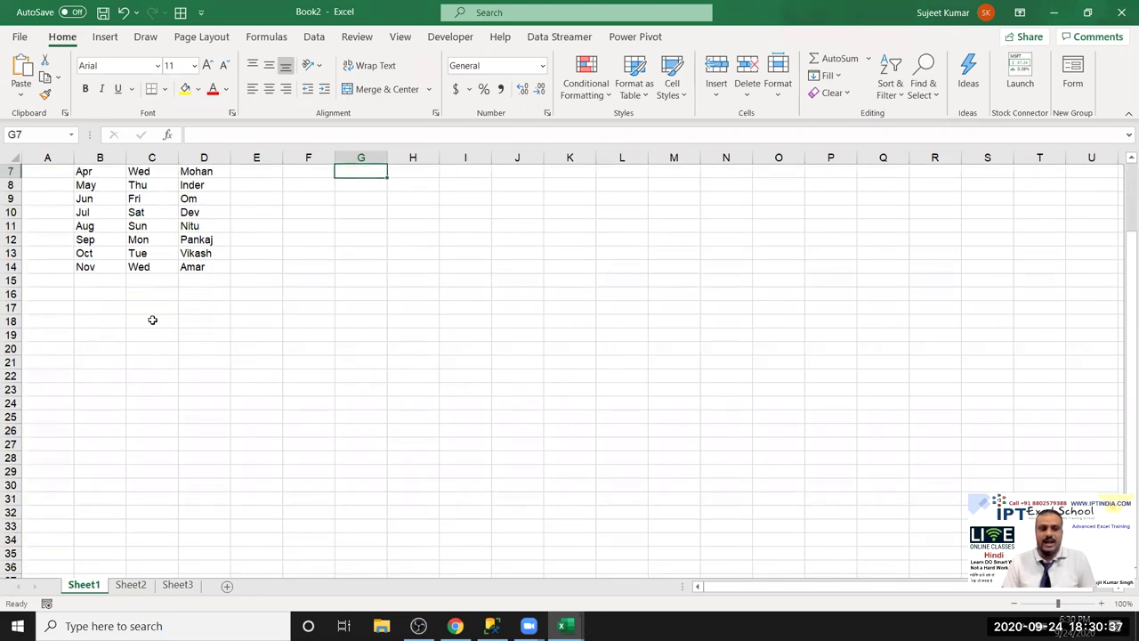
scroll(155, 255, "up", 1)
left_click(152, 252)
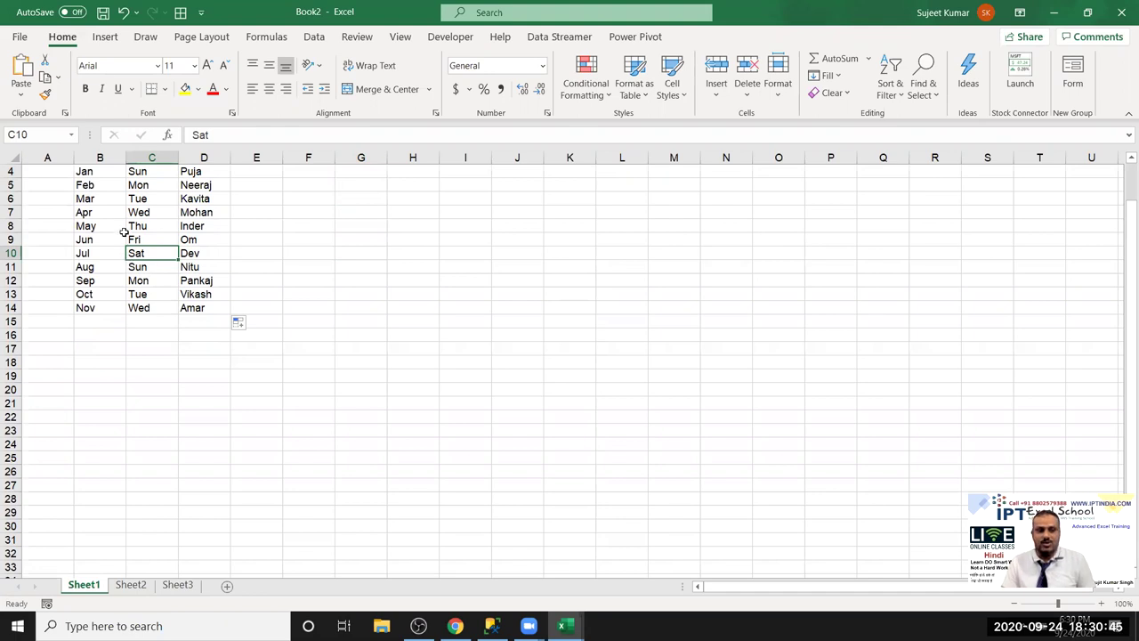
left_click_drag(123, 228, 171, 265)
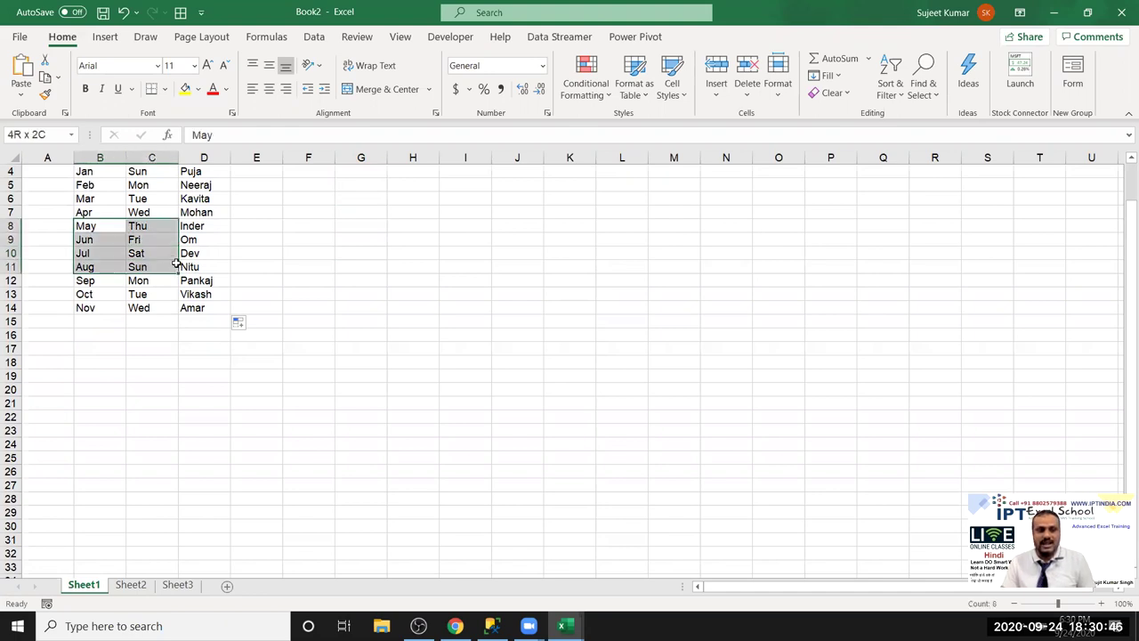
left_click(185, 89)
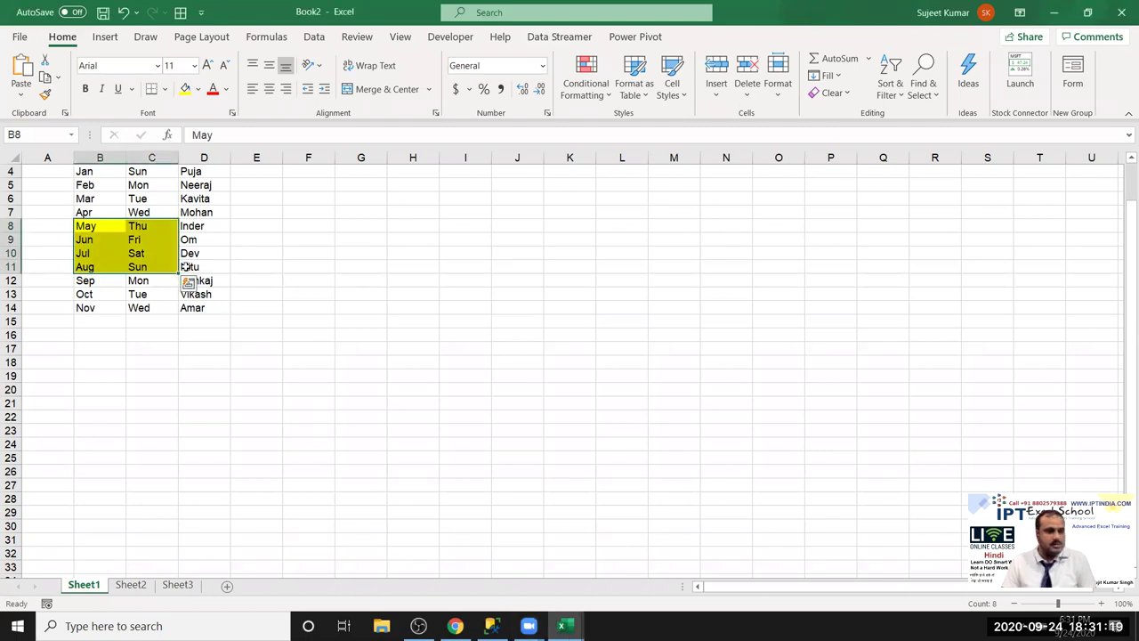
- Undo the yellow fill on B8:C11 and open Excel Options
key("ctrl+z")
left_click(285, 249)
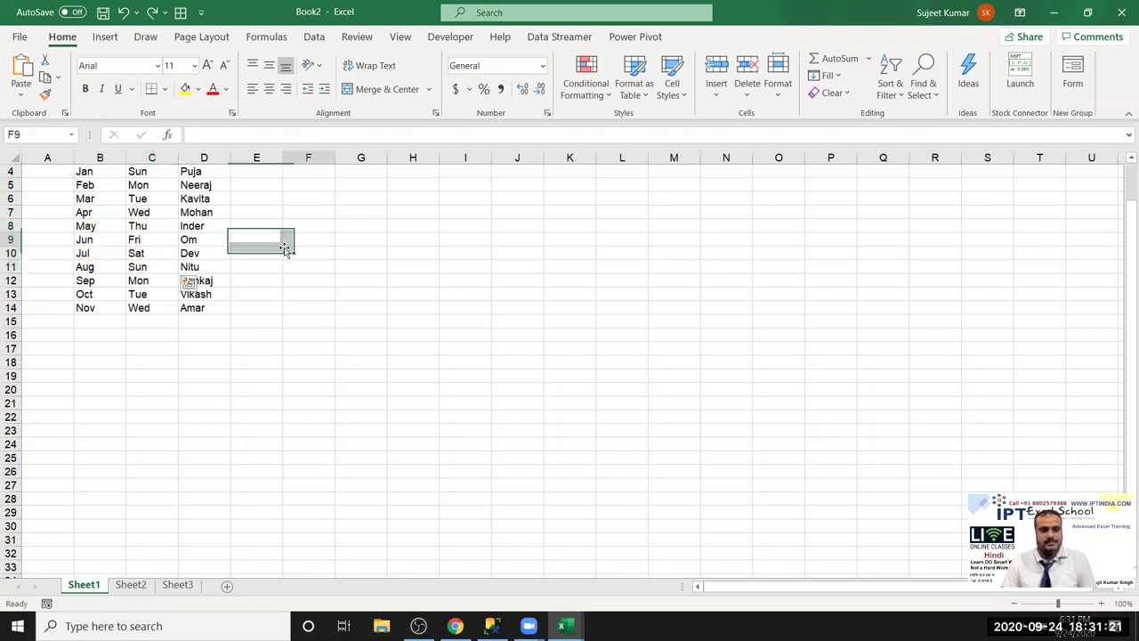
left_click(19, 42)
left_click(46, 582)
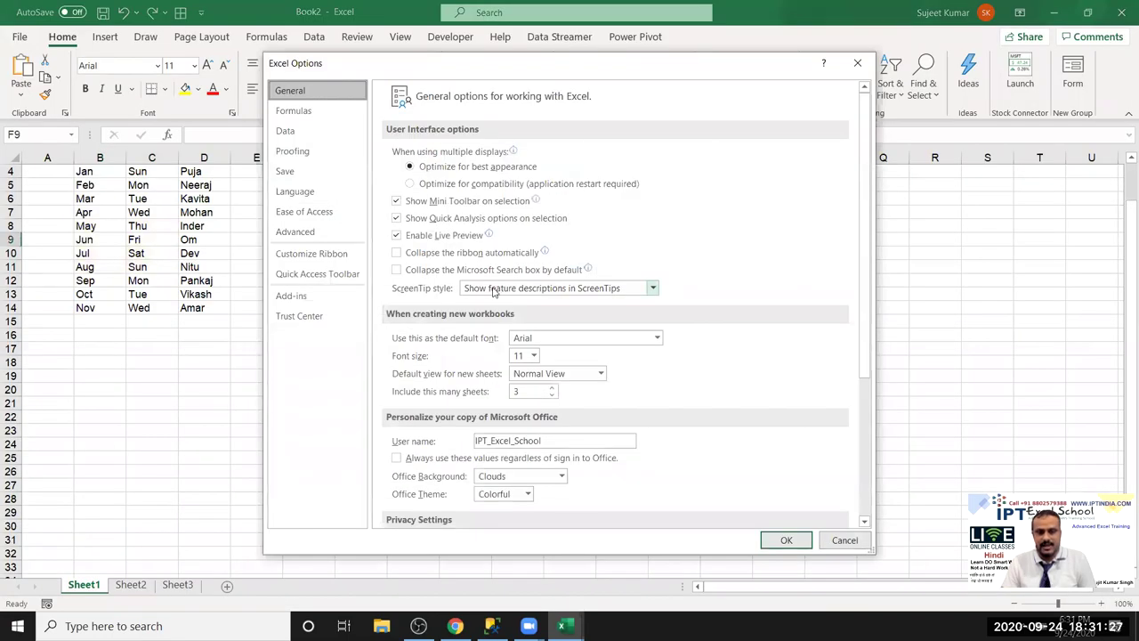
- Browse the ScreenTip style and default font lists without changing either
left_click(494, 289)
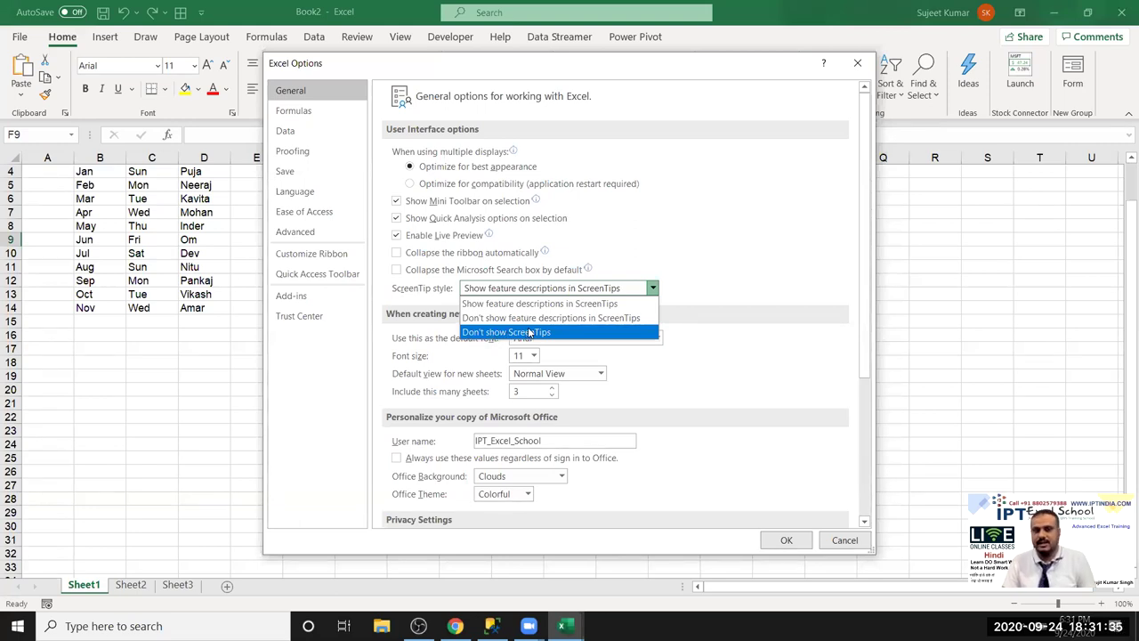
left_click(765, 314)
scroll(765, 313, "down", 1)
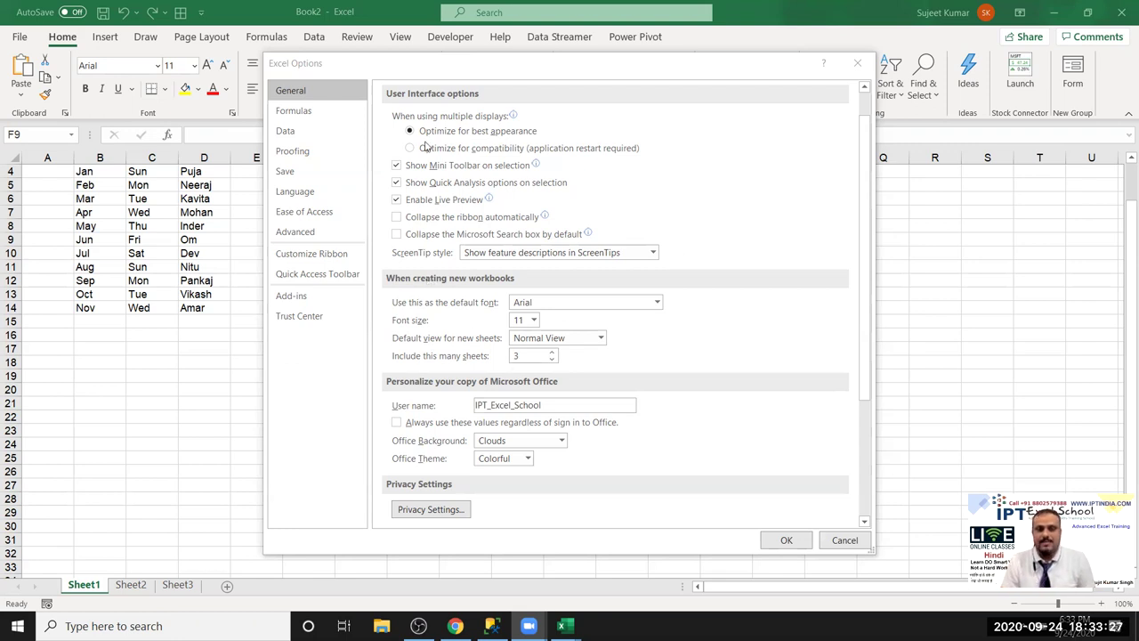
left_click_drag(436, 68, 523, 57)
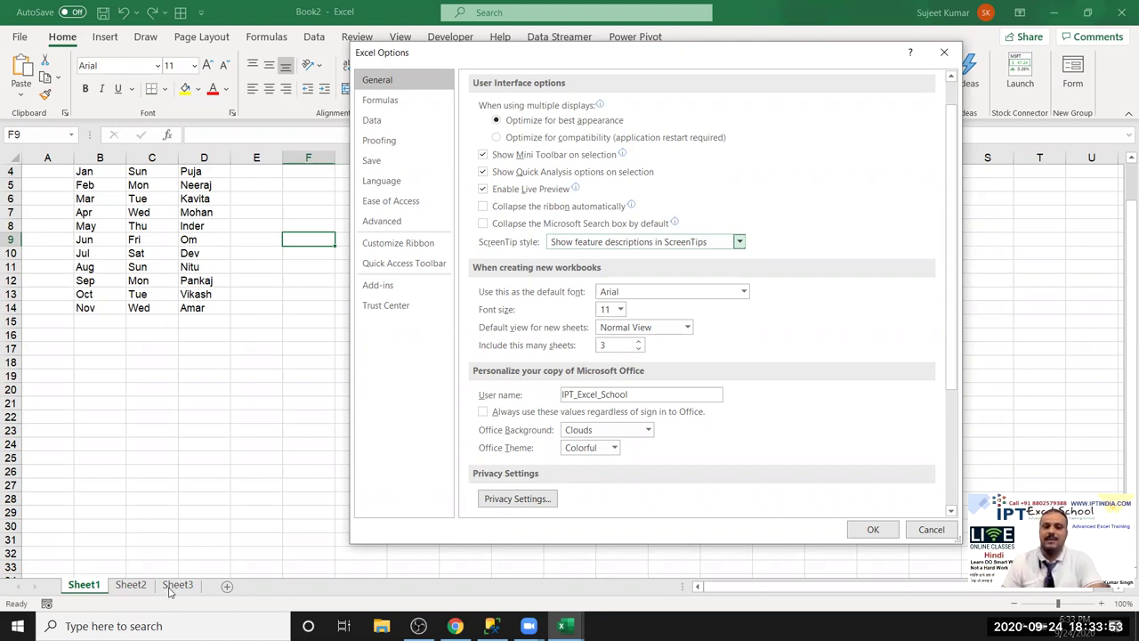
left_click(744, 294)
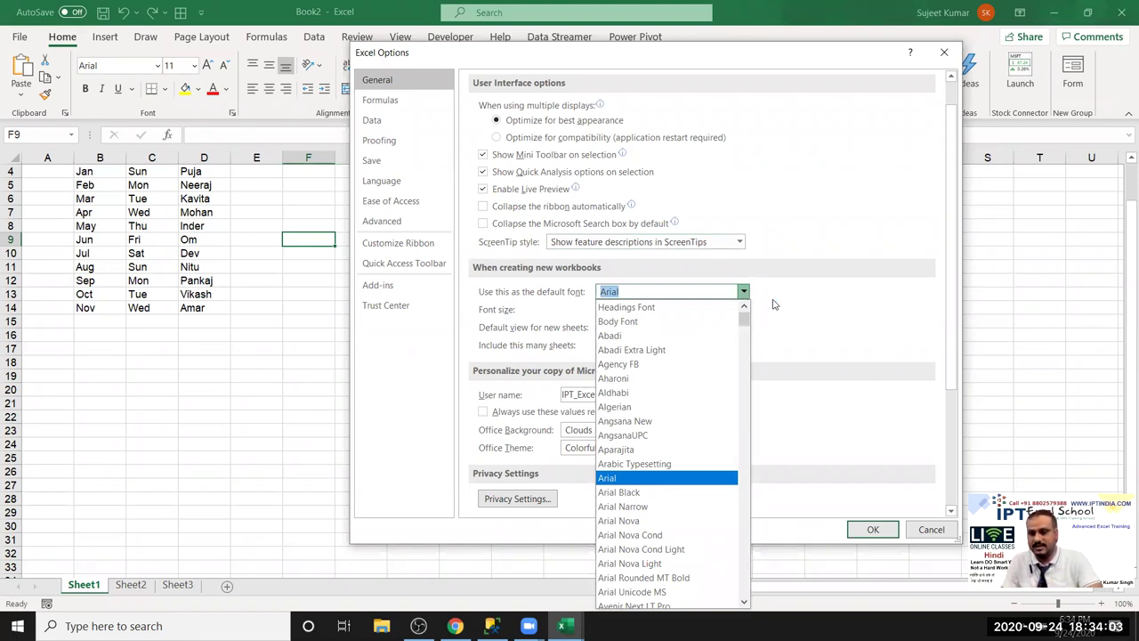
- Keep Arial as the default new-workbook font, then show the desktop with Win+D
left_click(773, 302)
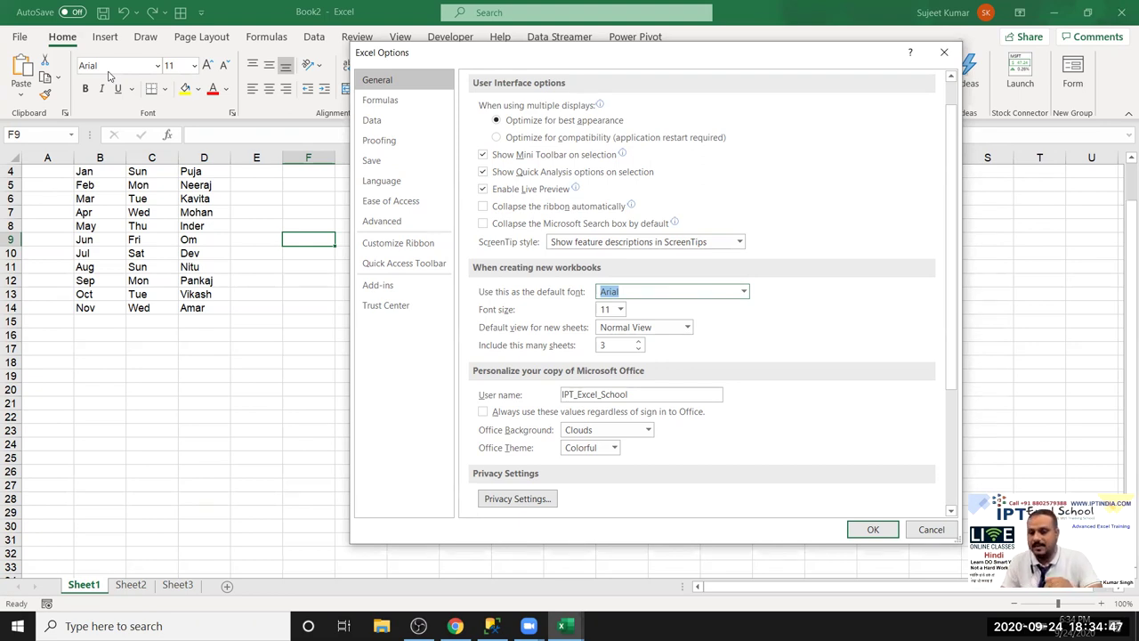
left_click(745, 294)
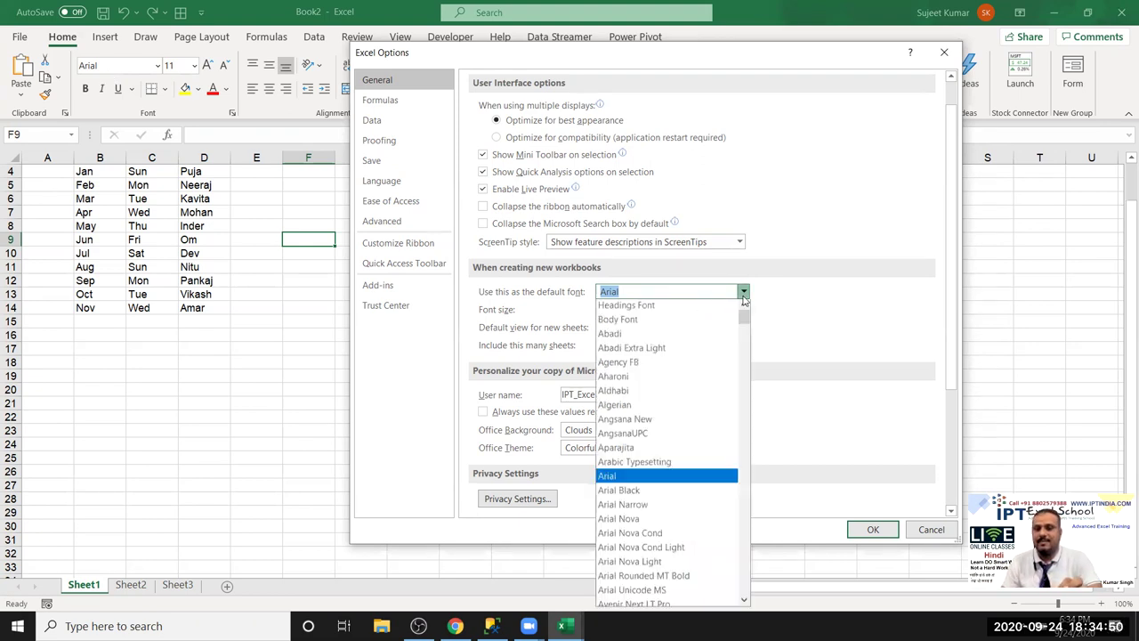
left_click(675, 481)
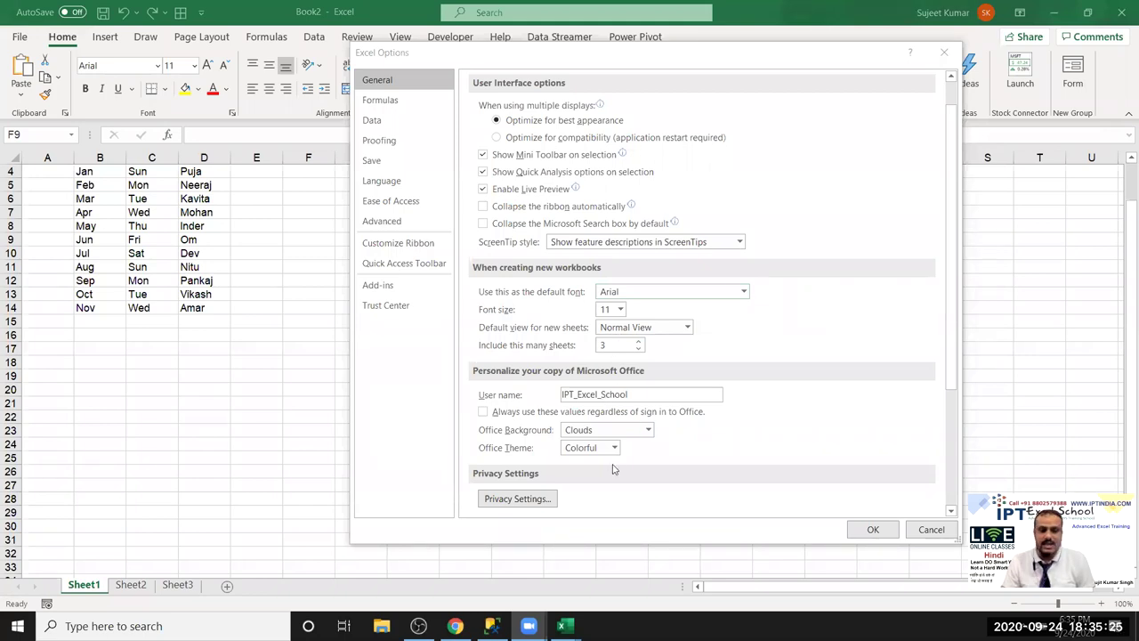
key("super+d")
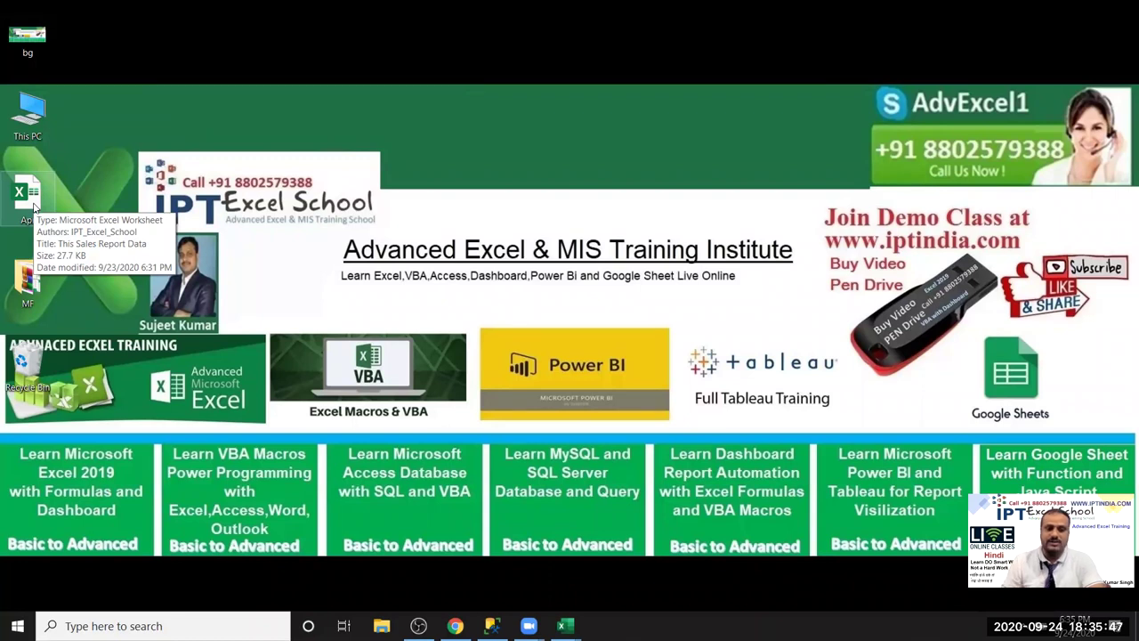
mouse_move(562, 625)
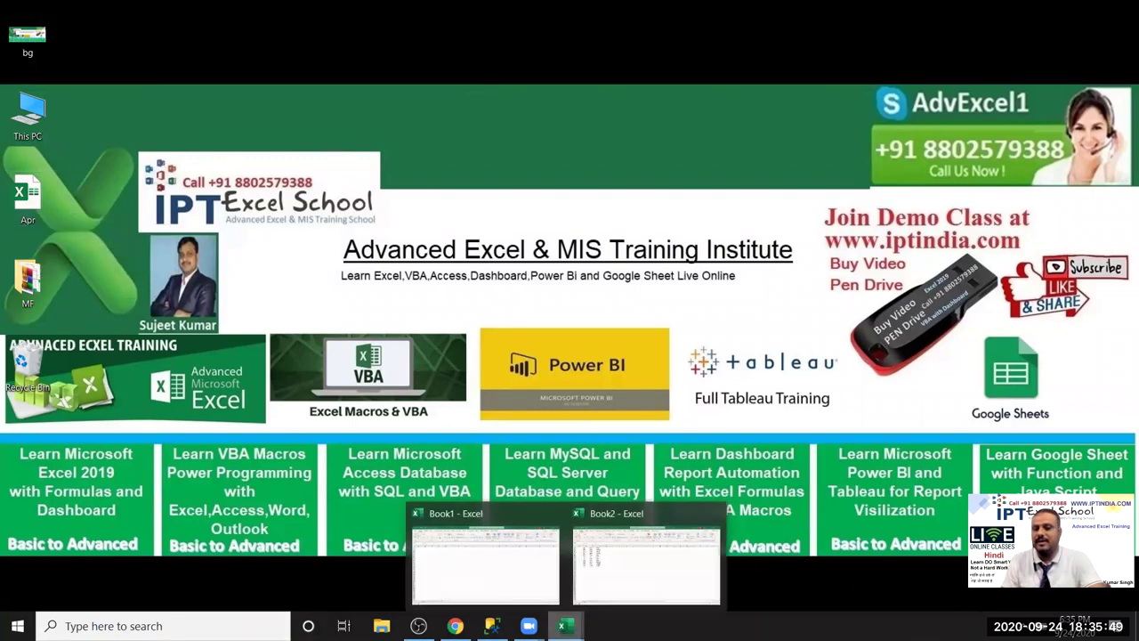
- Bring Book2 back and switch the Office theme to Dark Gray, confirming with OK
left_click(625, 602)
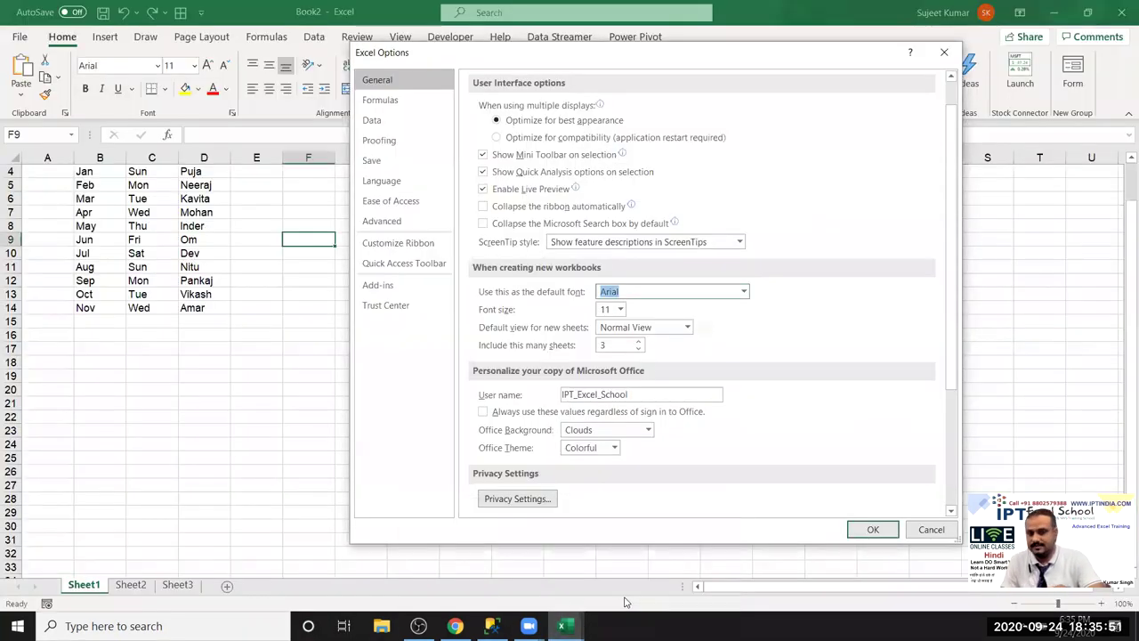
double_click(646, 396)
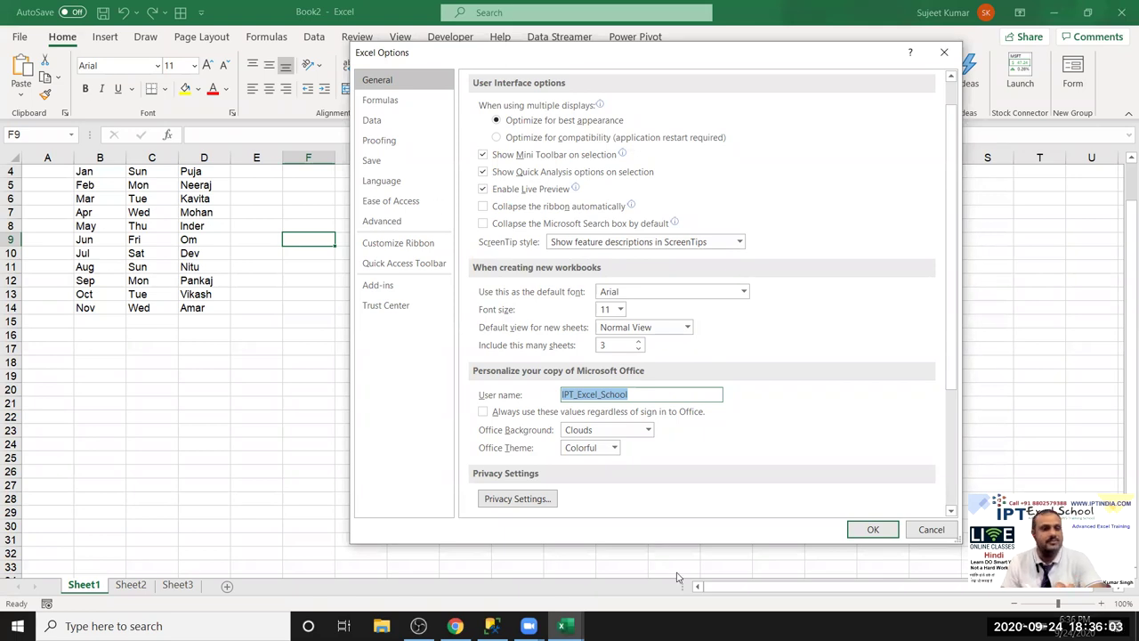
left_click(588, 449)
left_click(588, 478)
left_click(873, 530)
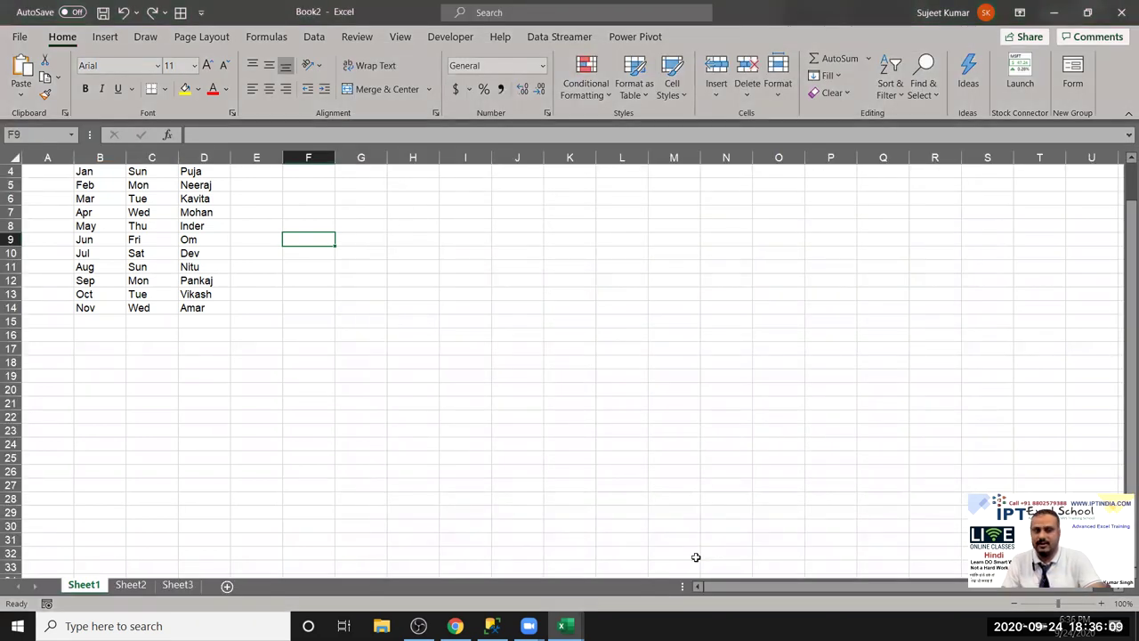
- Switch the Office theme to Black and confirm the options
left_click(19, 37)
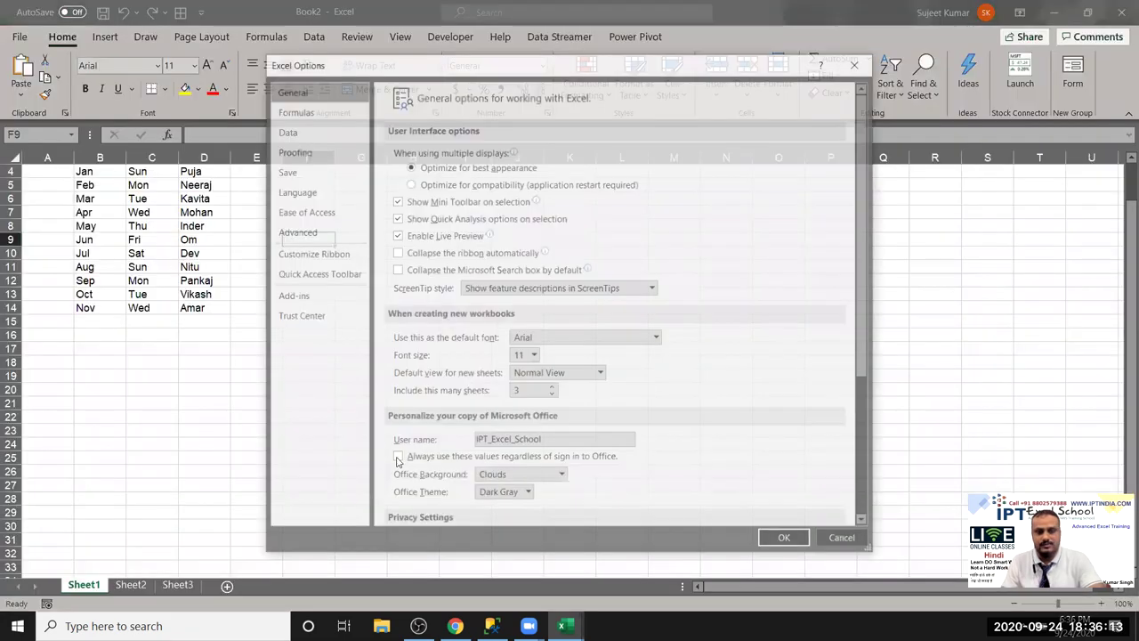
left_click(511, 500)
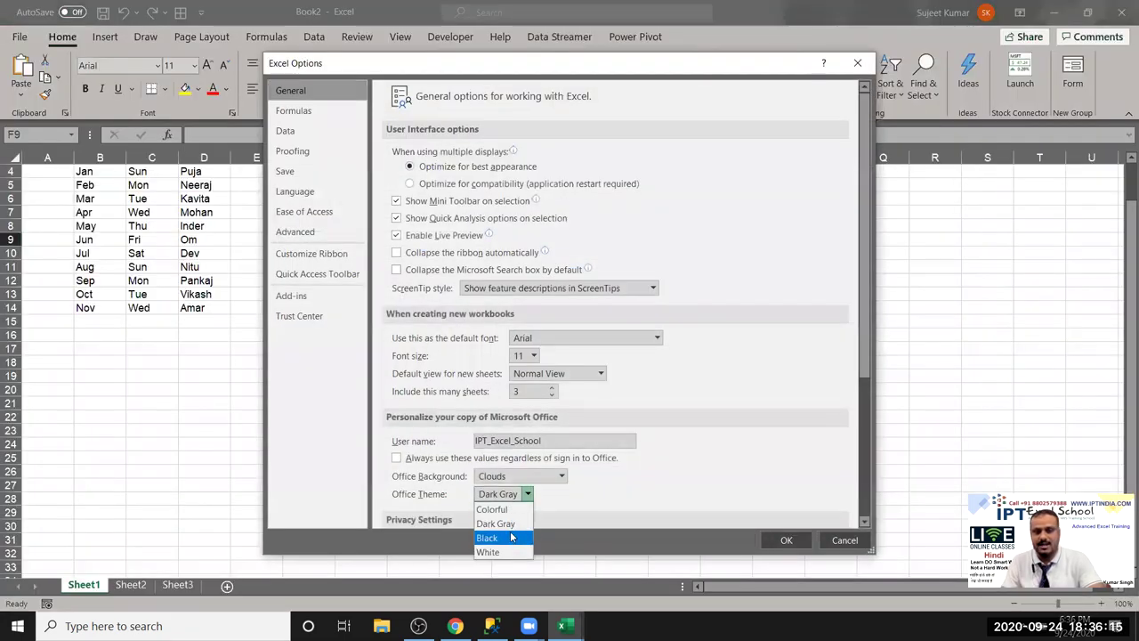
left_click(512, 534)
left_click(782, 540)
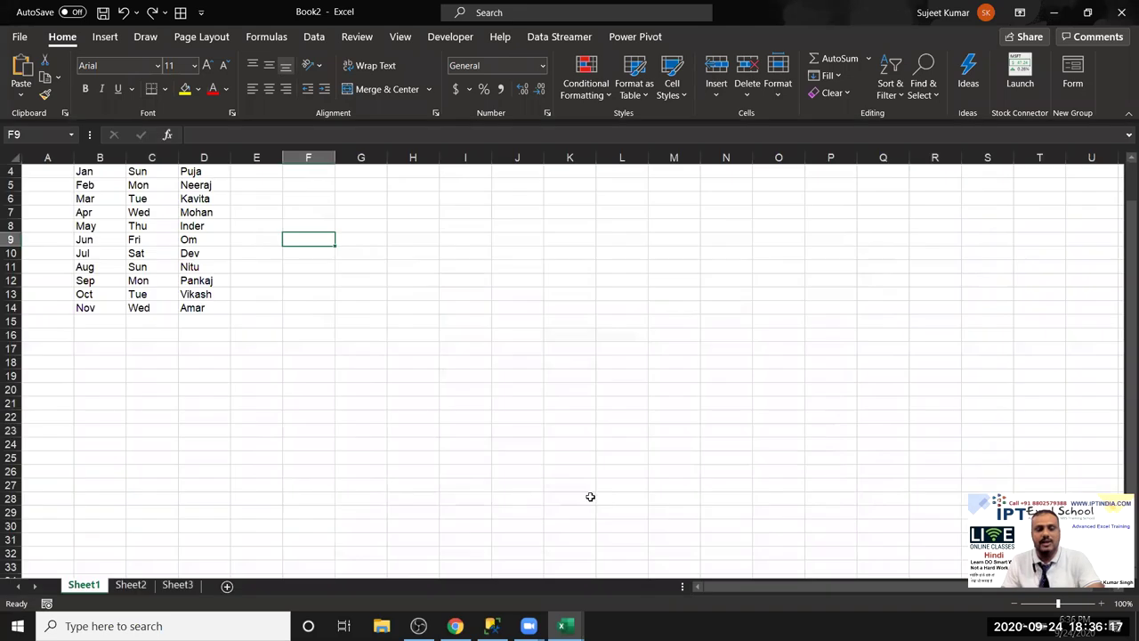
- Change the Office theme to Colorful, then reopen Excel Options on General
left_click(19, 36)
left_click(79, 578)
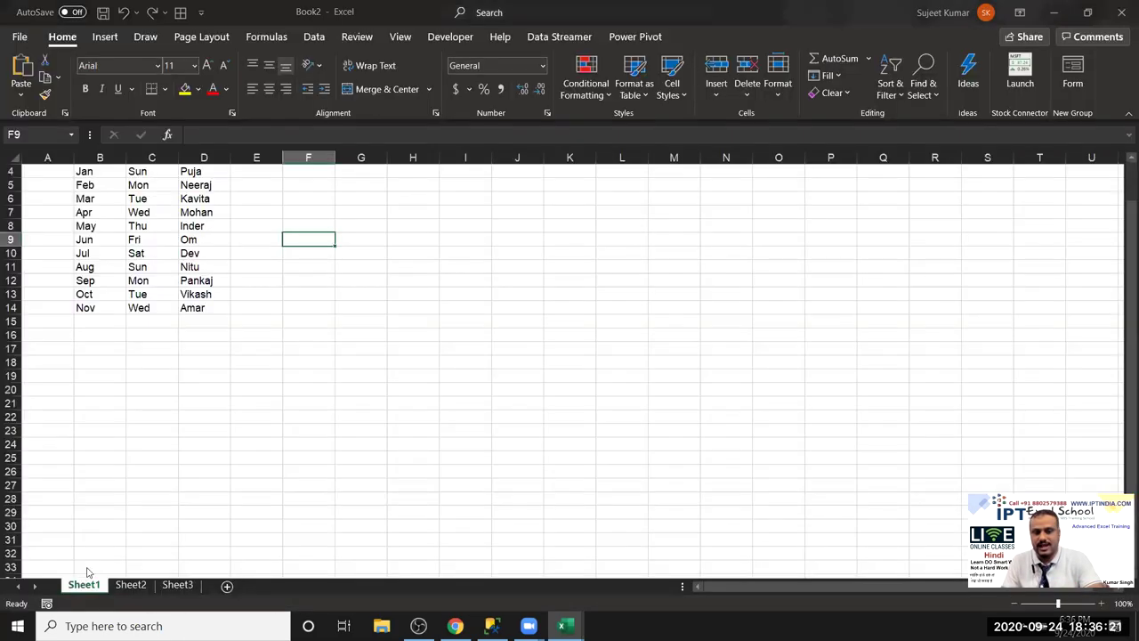
left_click(510, 496)
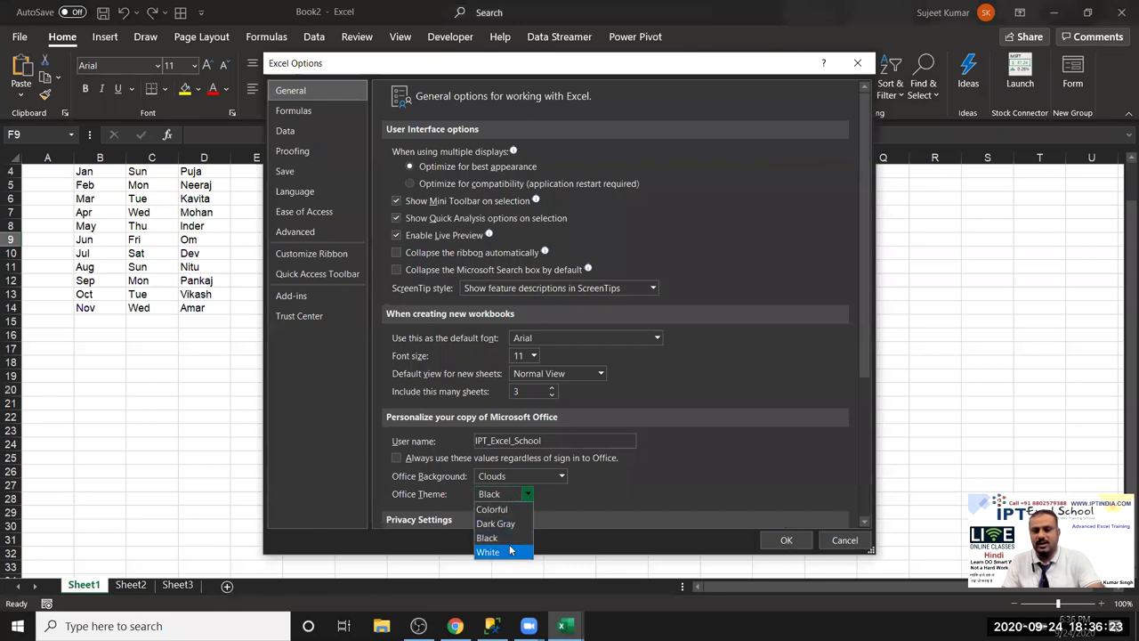
left_click(506, 511)
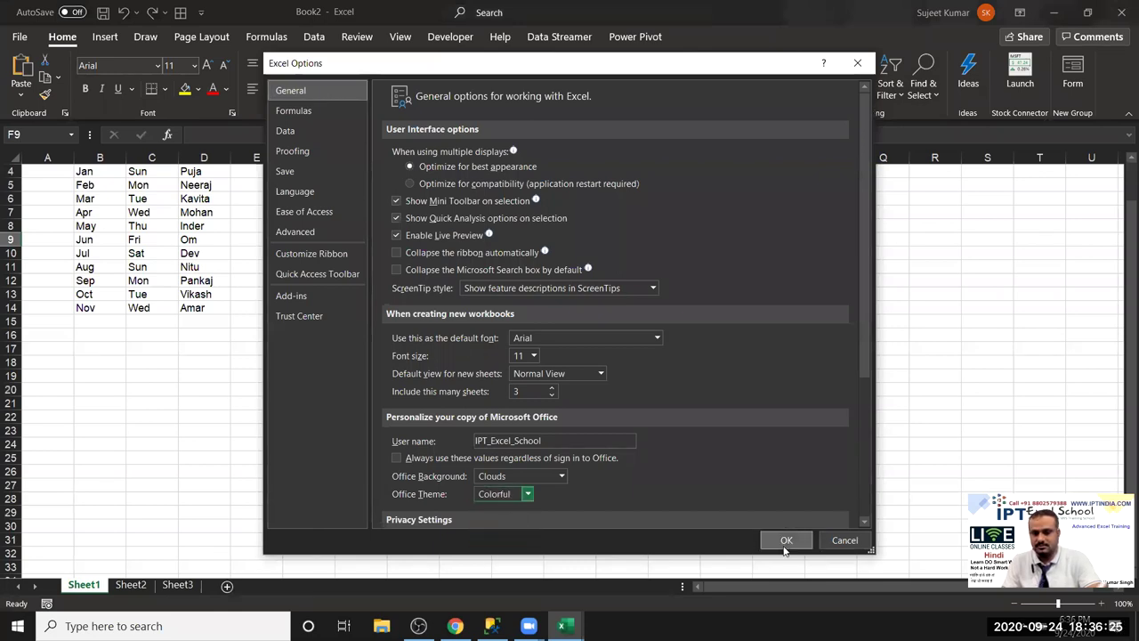
left_click(786, 540)
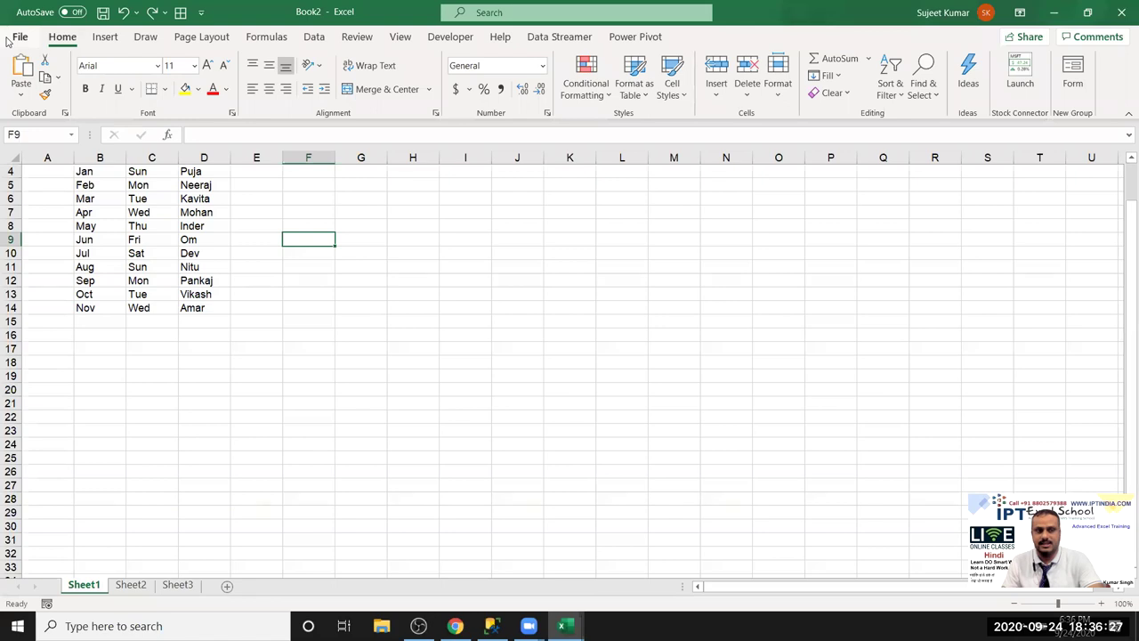
left_click(10, 42)
left_click(72, 580)
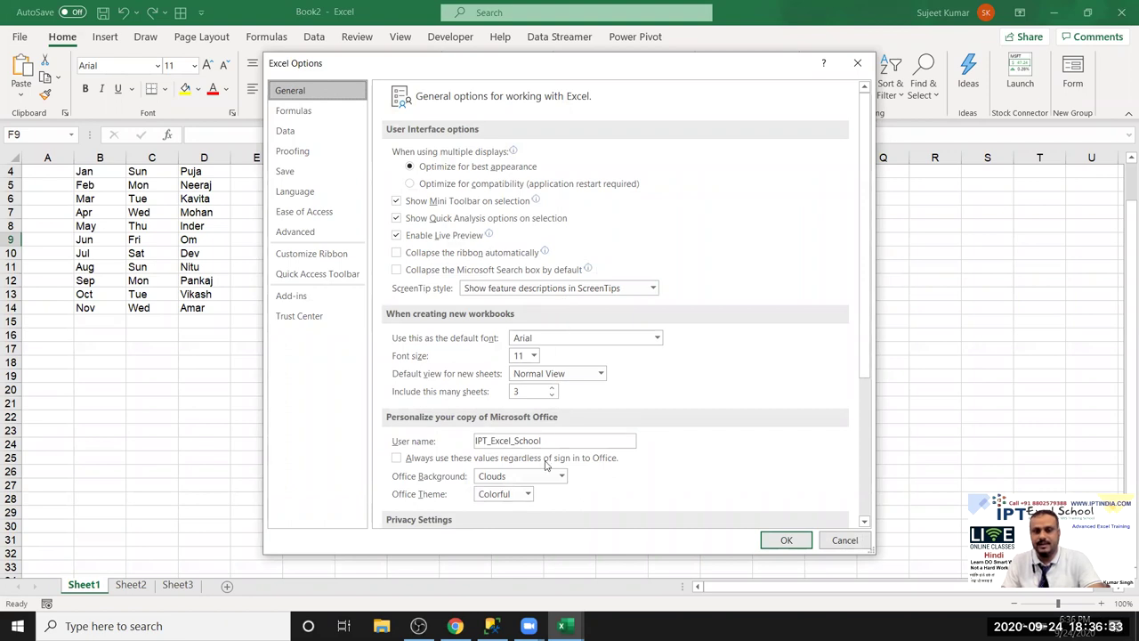
- Turn on R1C1 reference style in the Formulas options
scroll(526, 498, "down", 3)
scroll(514, 492, "up", 2)
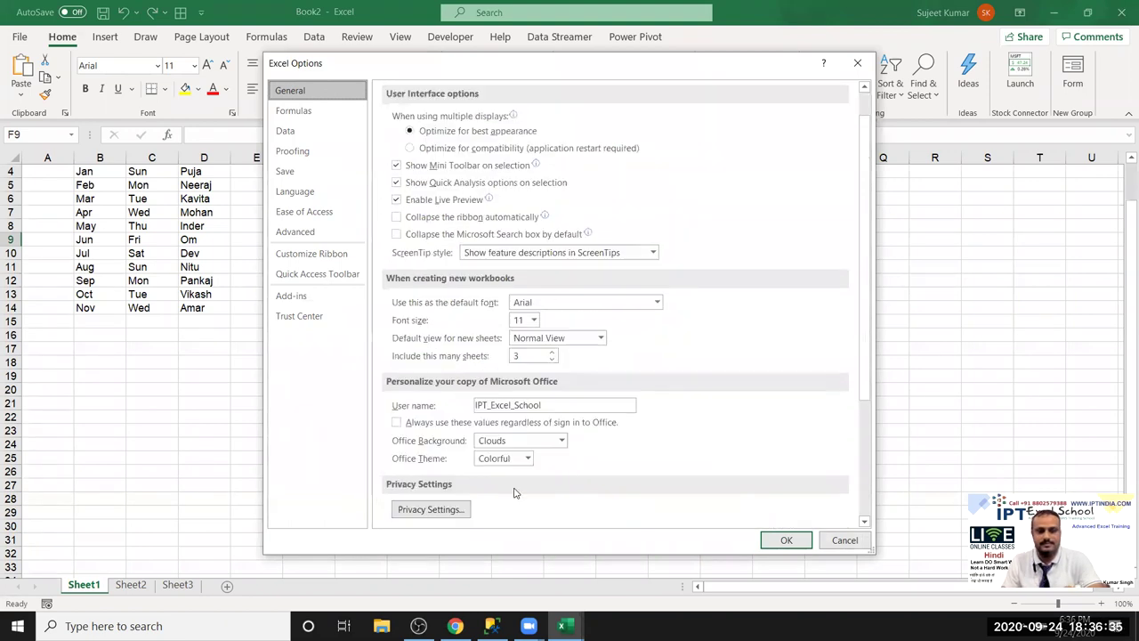
scroll(513, 492, "up", 2)
left_click(290, 111)
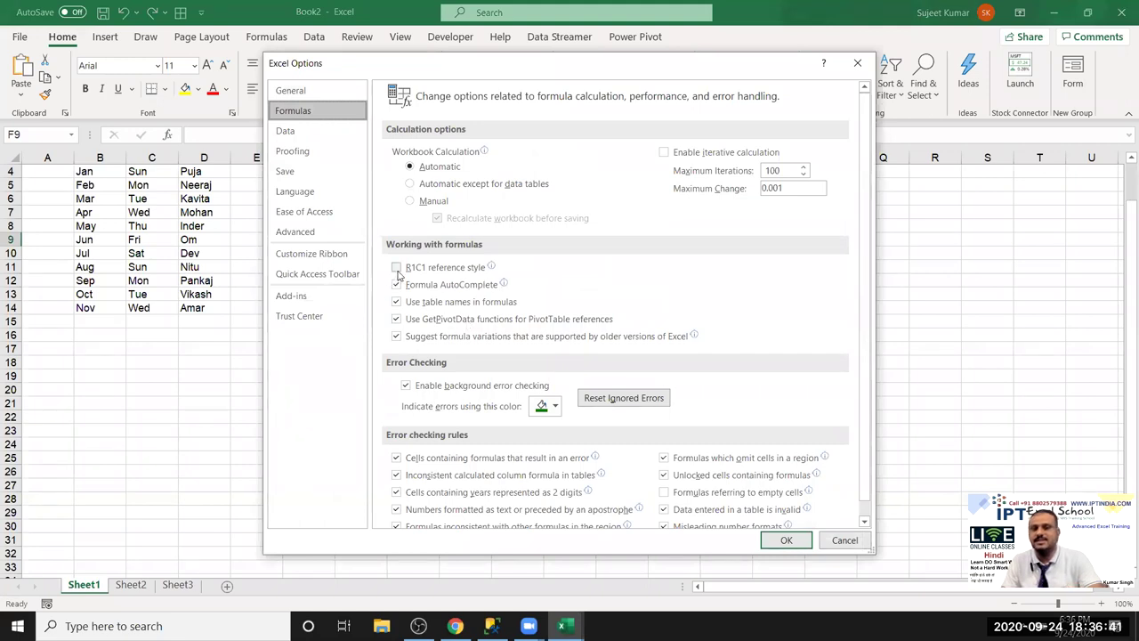
left_click_drag(523, 75, 663, 72)
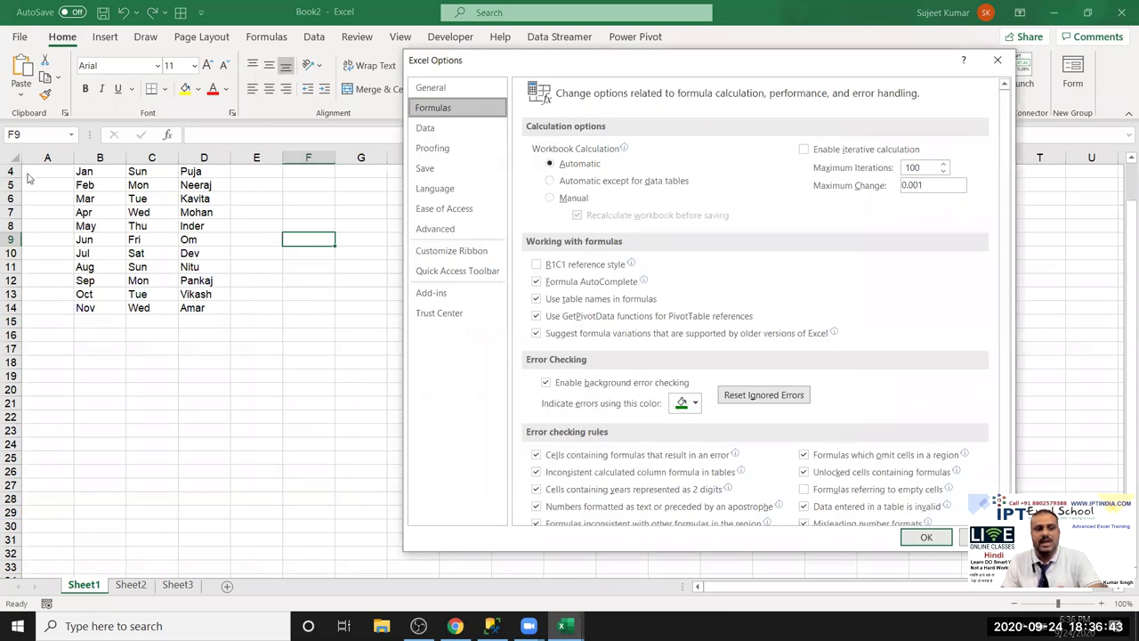
left_click(536, 264)
left_click(925, 537)
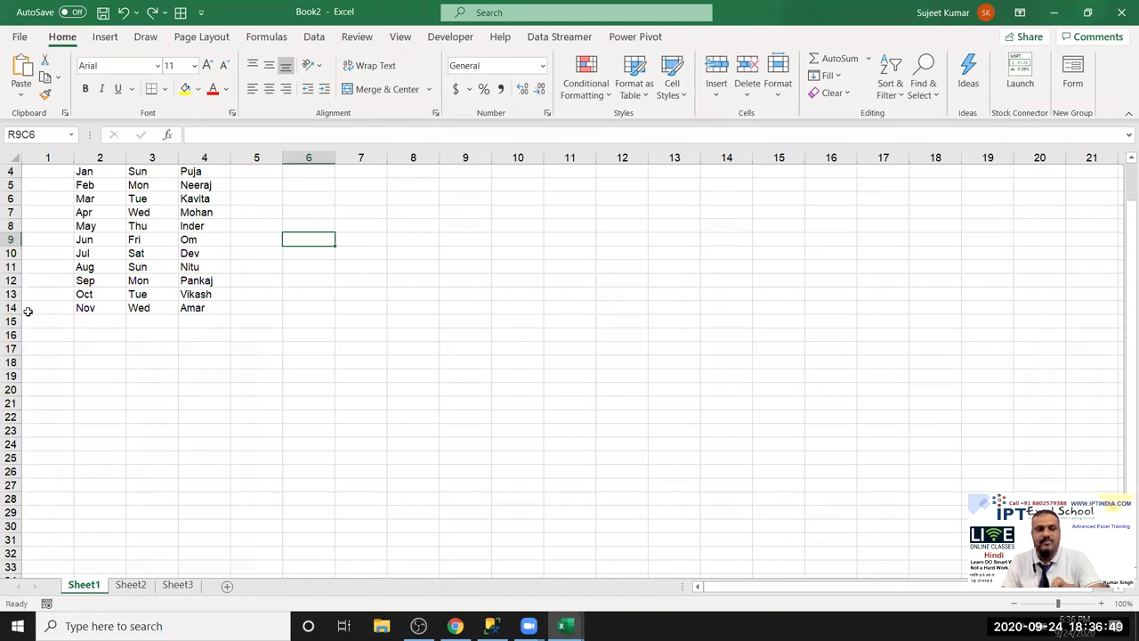
- Select the top-left cell and the Jan cell to see their R1C1 addresses
left_click(48, 172)
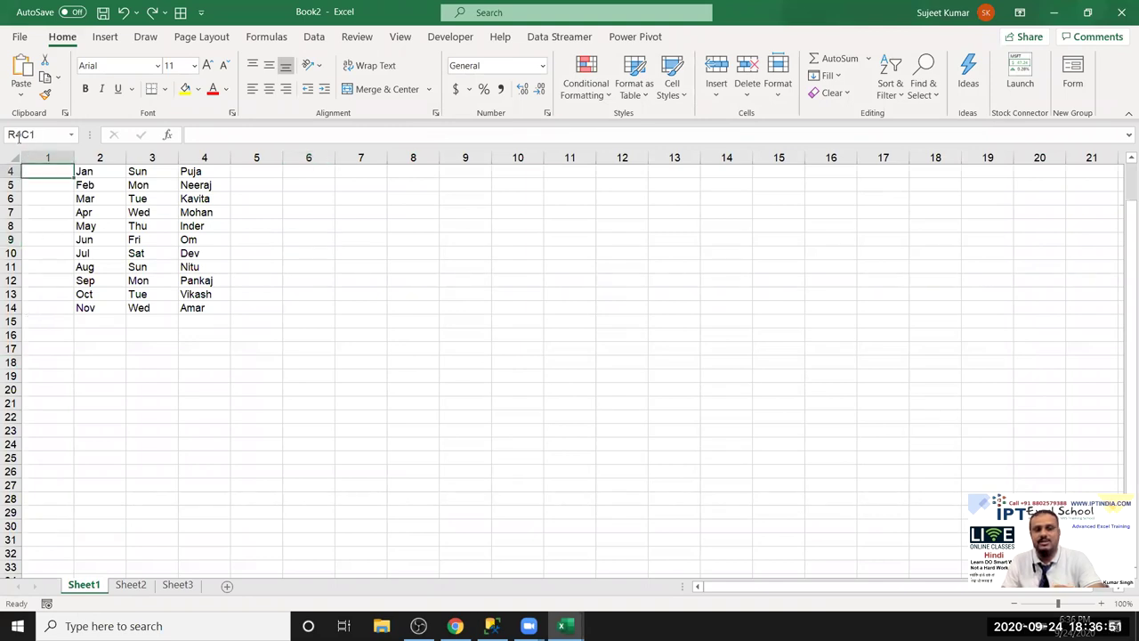
scroll(80, 292, "up", 1)
scroll(80, 292, "up", 1)
left_click(30, 170)
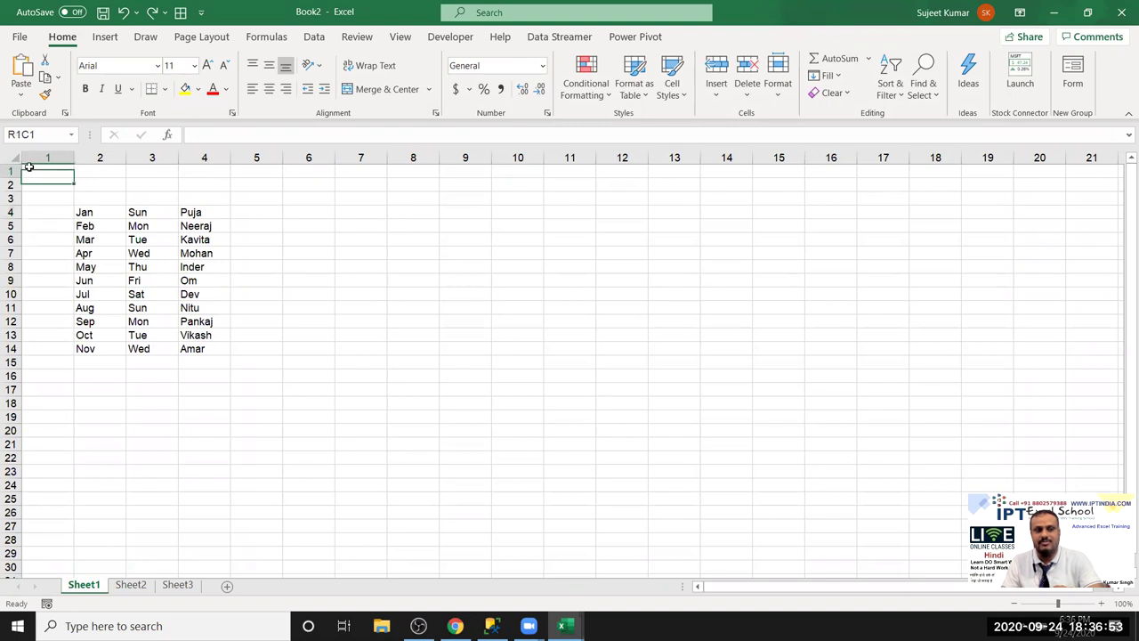
left_click(98, 214)
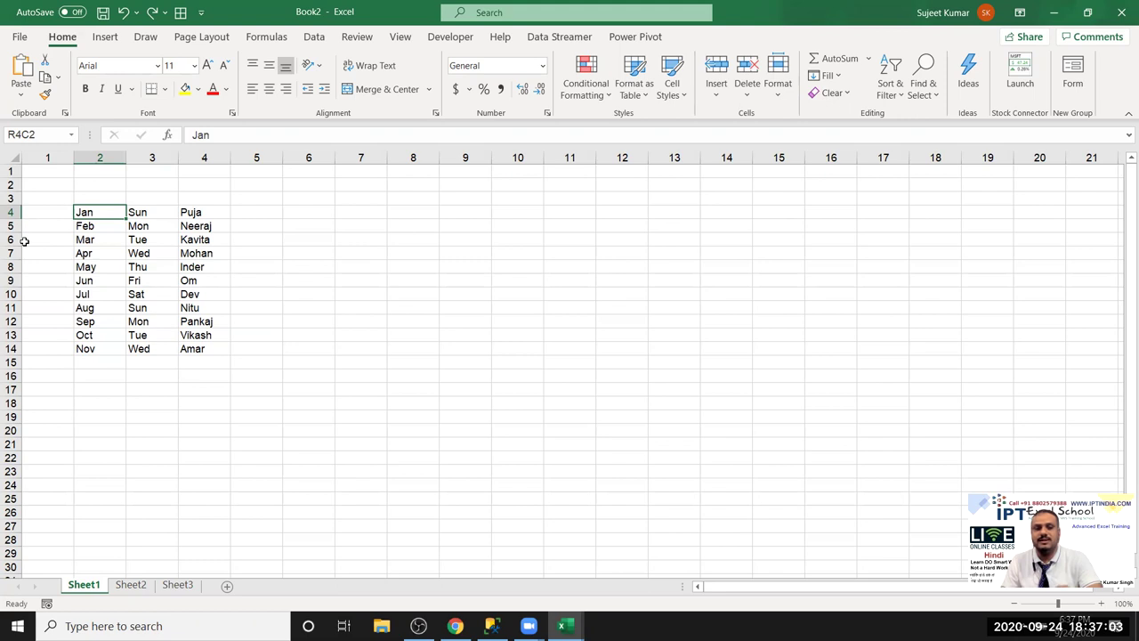
- Uncheck R1C1 reference style in Options > Formulas so columns show letters again
left_click(19, 37)
left_click(55, 578)
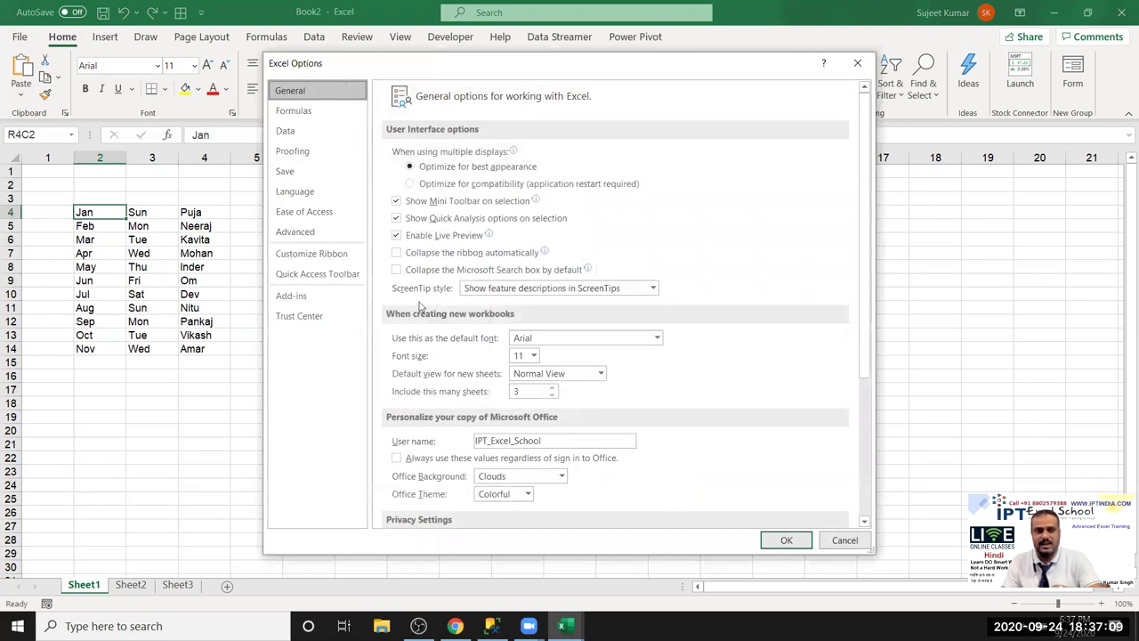
left_click(294, 111)
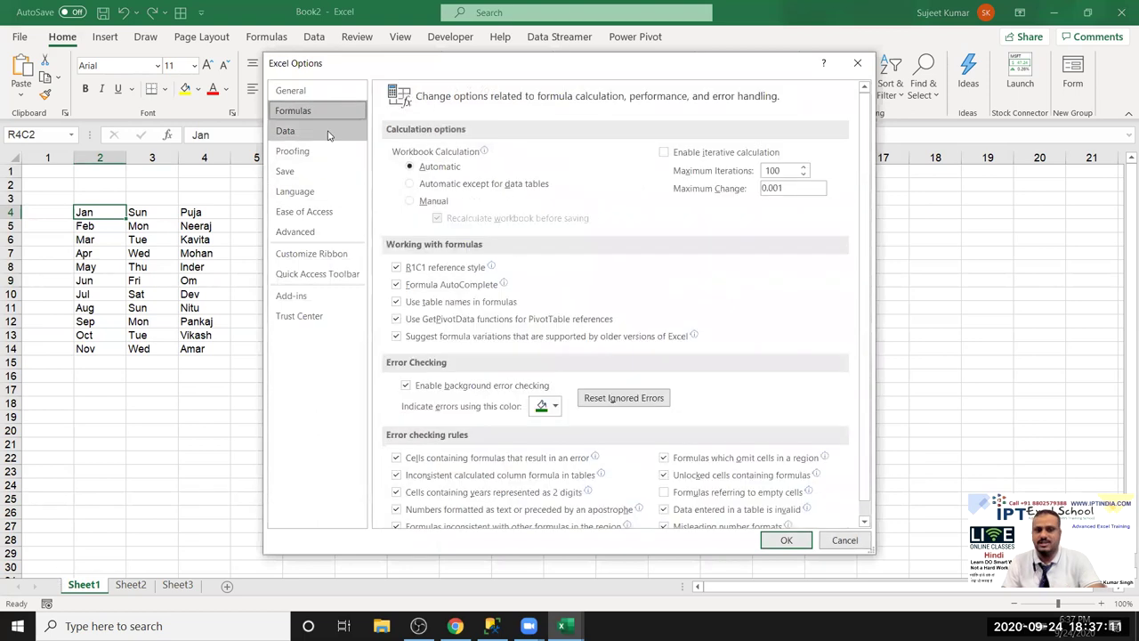
left_click(396, 266)
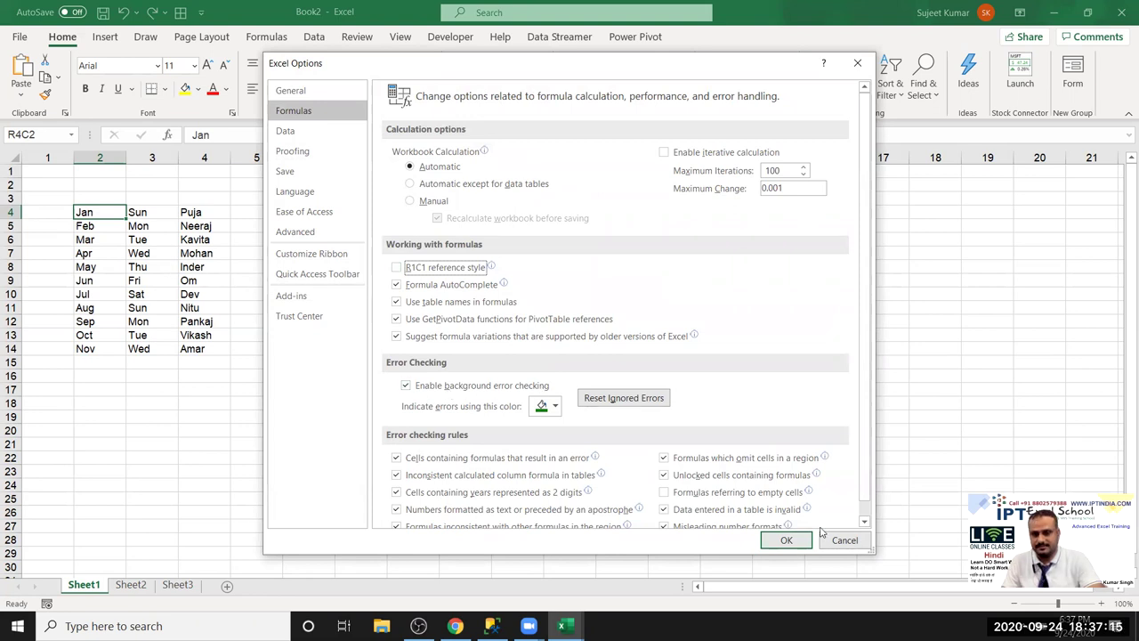
left_click(787, 540)
- Enter '00123456 in G10 so it is stored as text with leading zeros
left_click(374, 291)
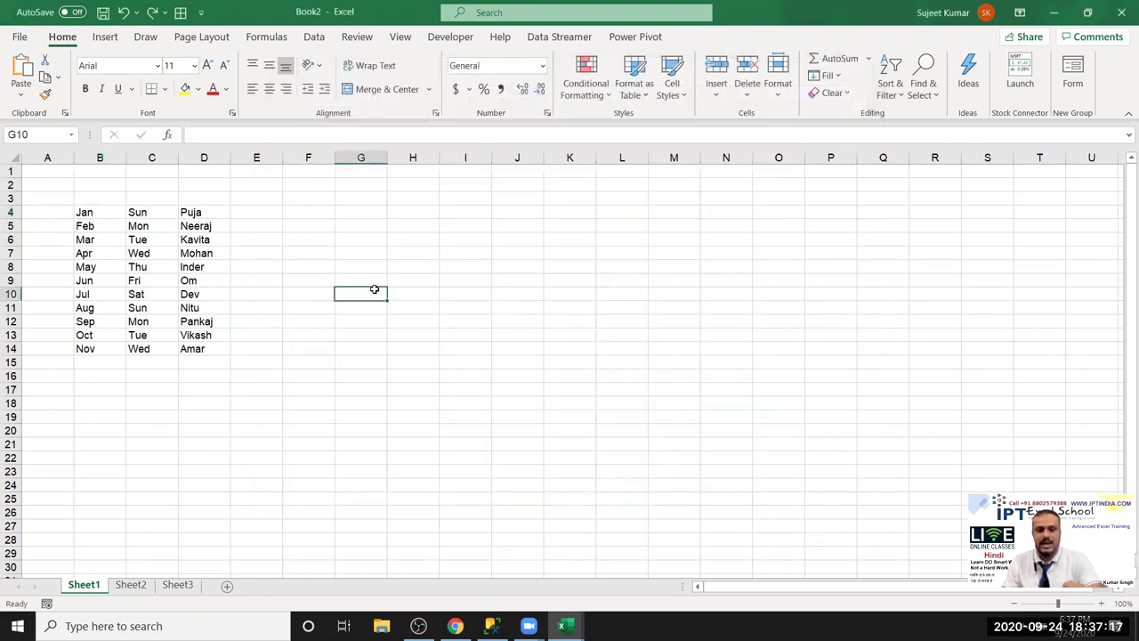
type("'00123456")
key("Return")
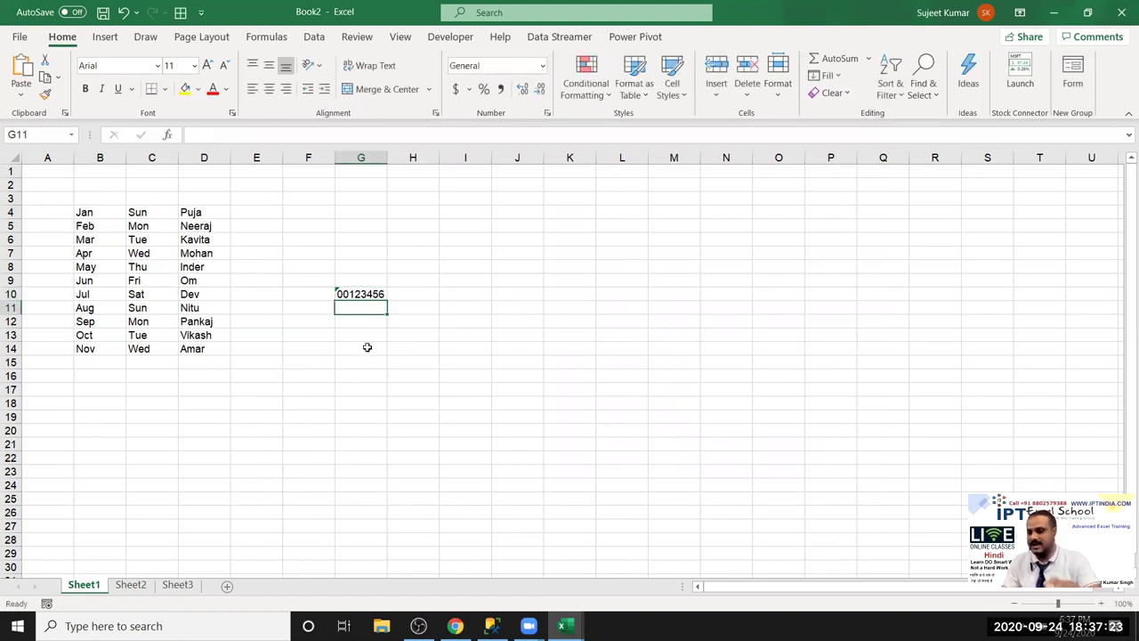
double_click(347, 294)
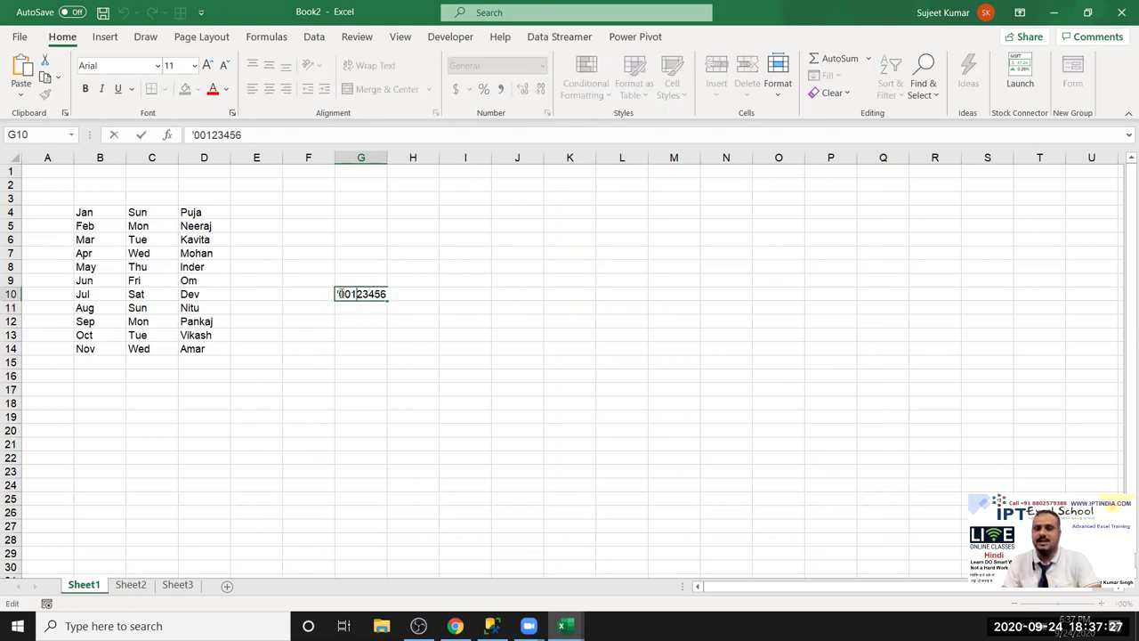
key("Return")
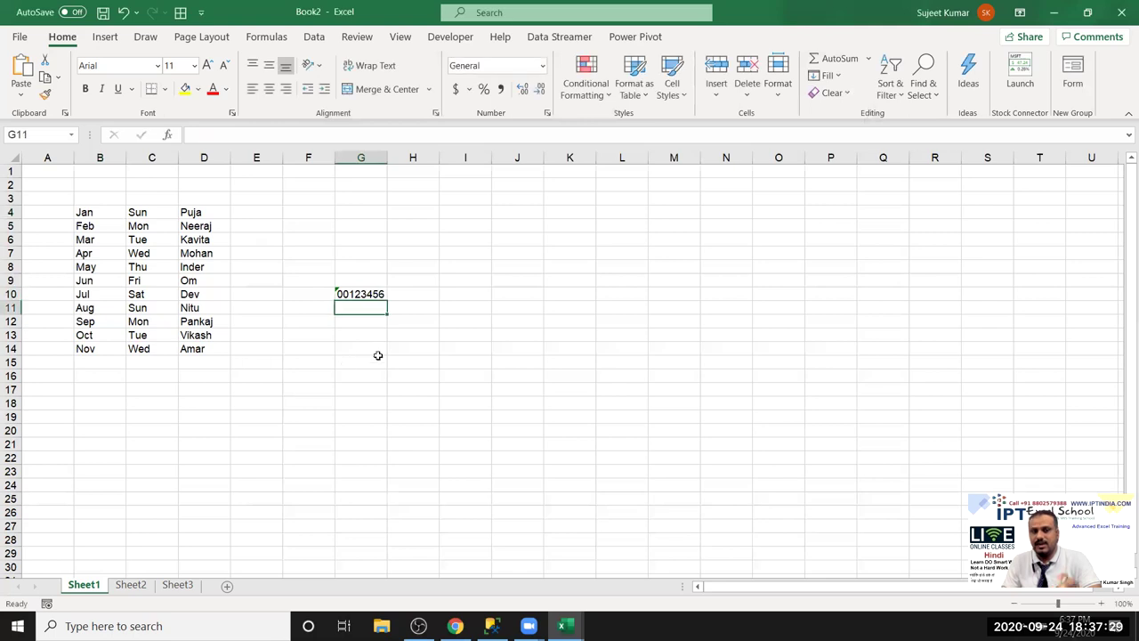
- Zoom in on the sheet and reselect G10 to inspect the text entry
scroll(373, 528, "up", 3, "ctrl")
scroll(373, 528, "up", 1, "ctrl")
scroll(374, 527, "up", 1, "ctrl")
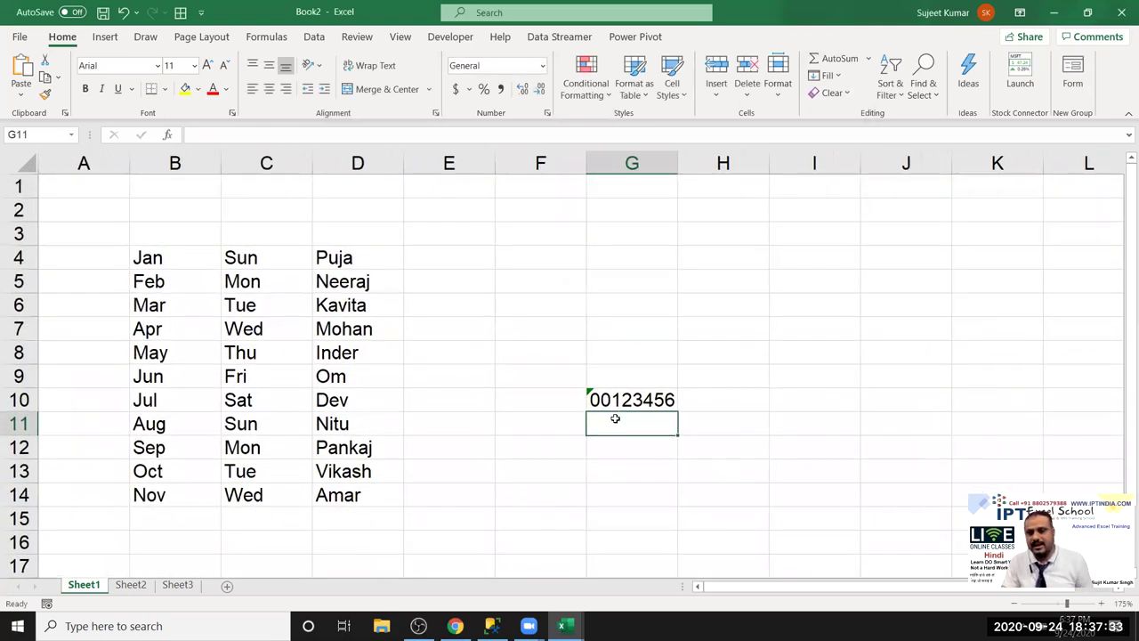
scroll(615, 420, "up", 2, "ctrl")
left_click(695, 443)
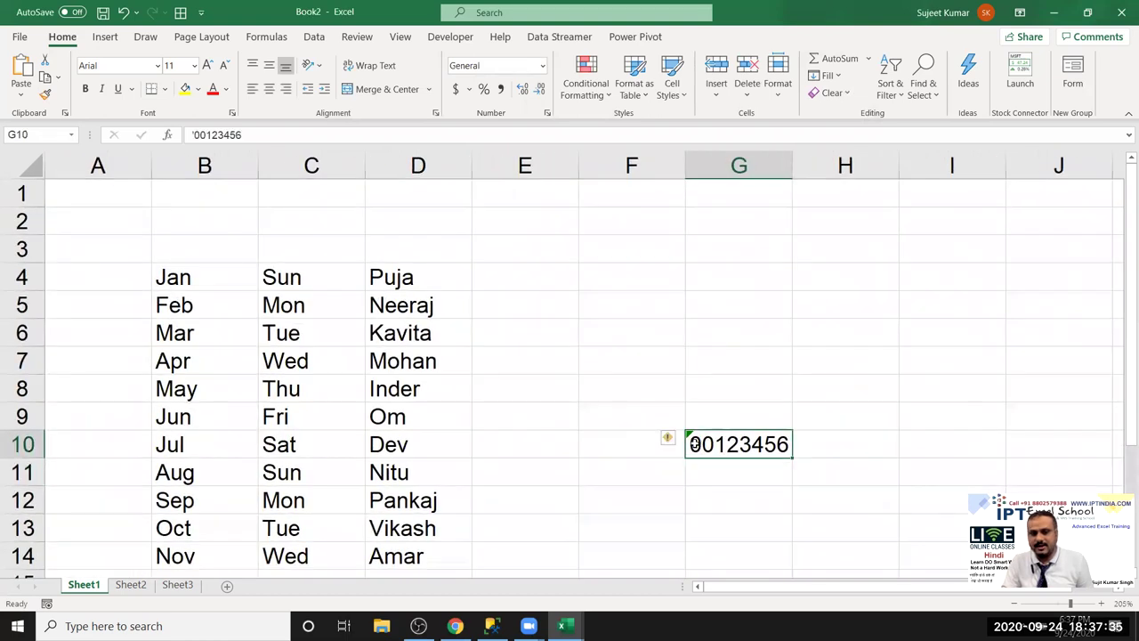
mouse_move(669, 440)
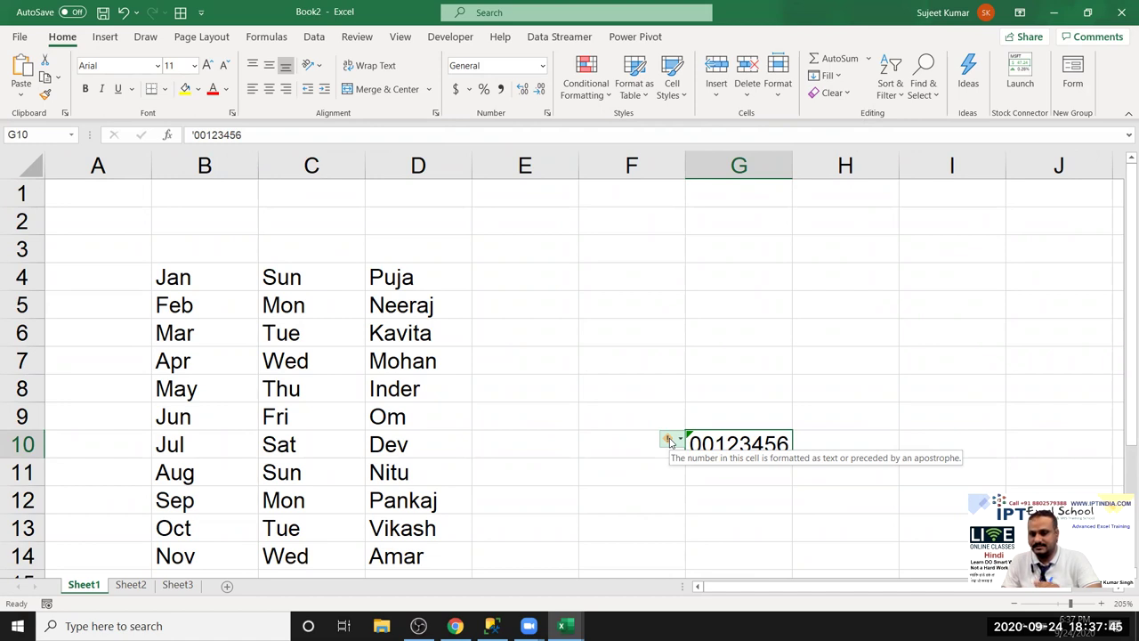
- Try Convert to Number on G10, undo it, then choose Ignore Error
left_click(672, 441)
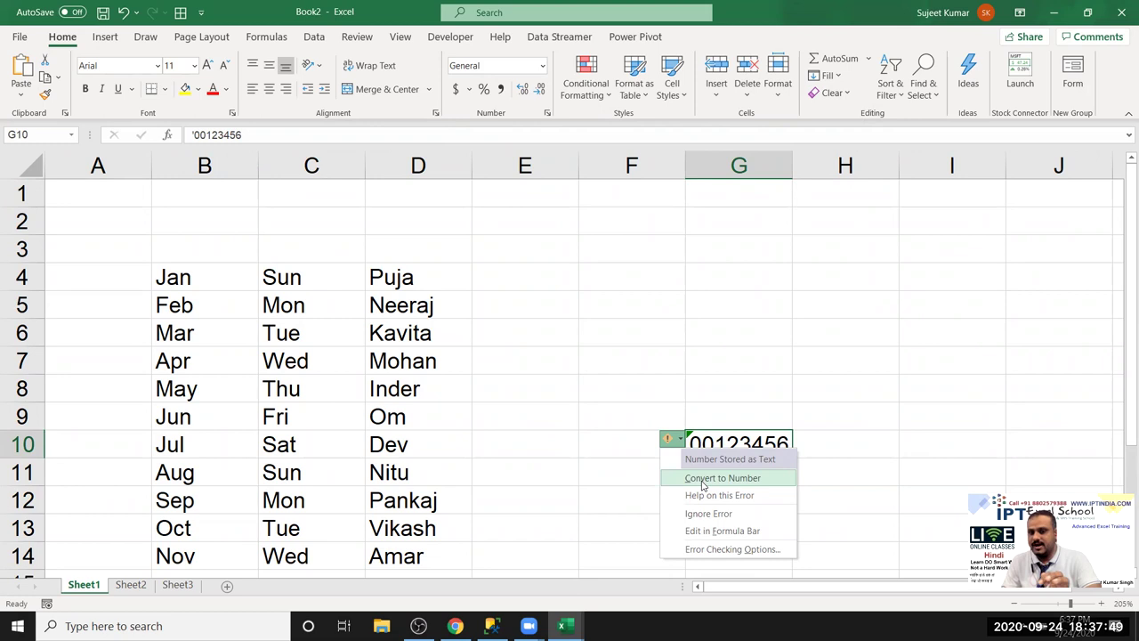
left_click(703, 480)
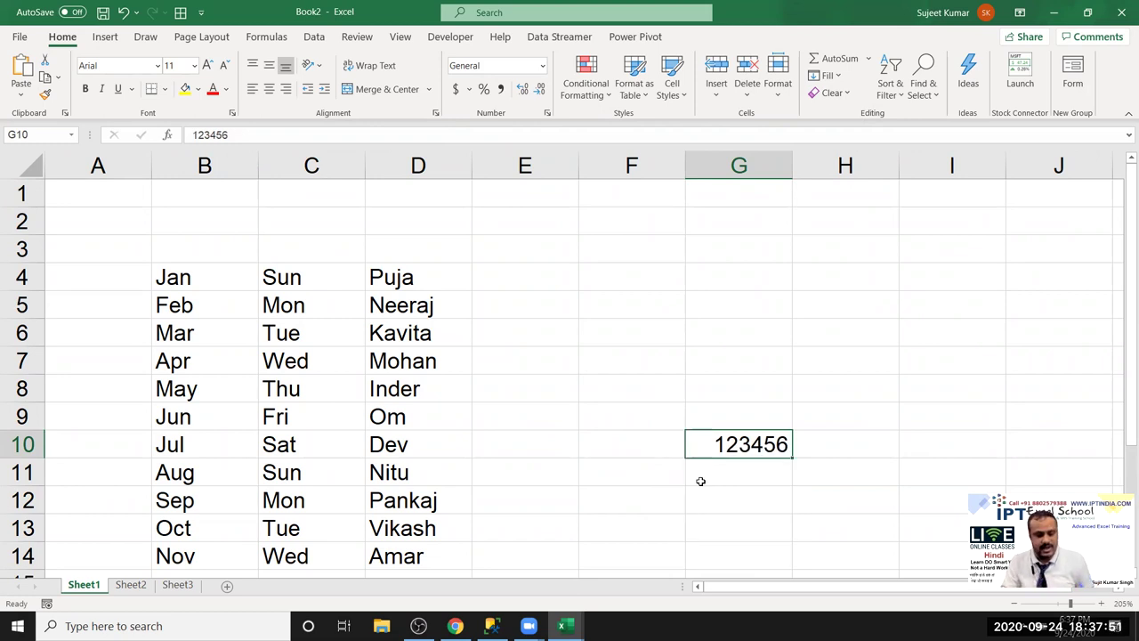
key("ctrl+z")
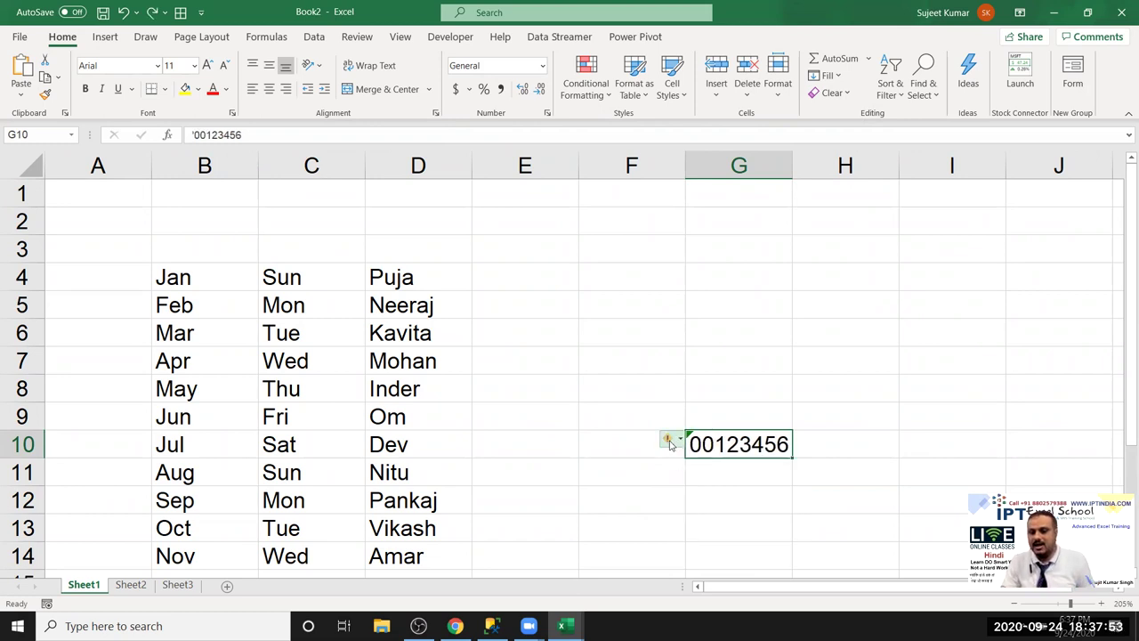
left_click(671, 441)
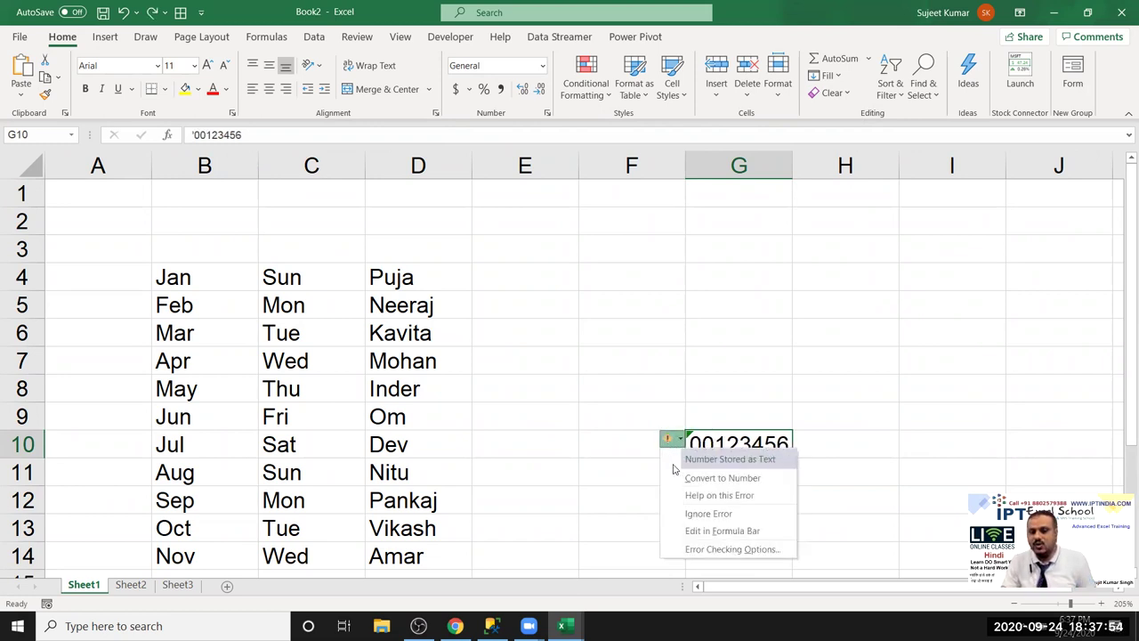
left_click(700, 521)
key("Down")
key("Down")
left_click(715, 436)
- Enter '00315 in G4 as text, keeping its leading zeros
left_click(713, 286)
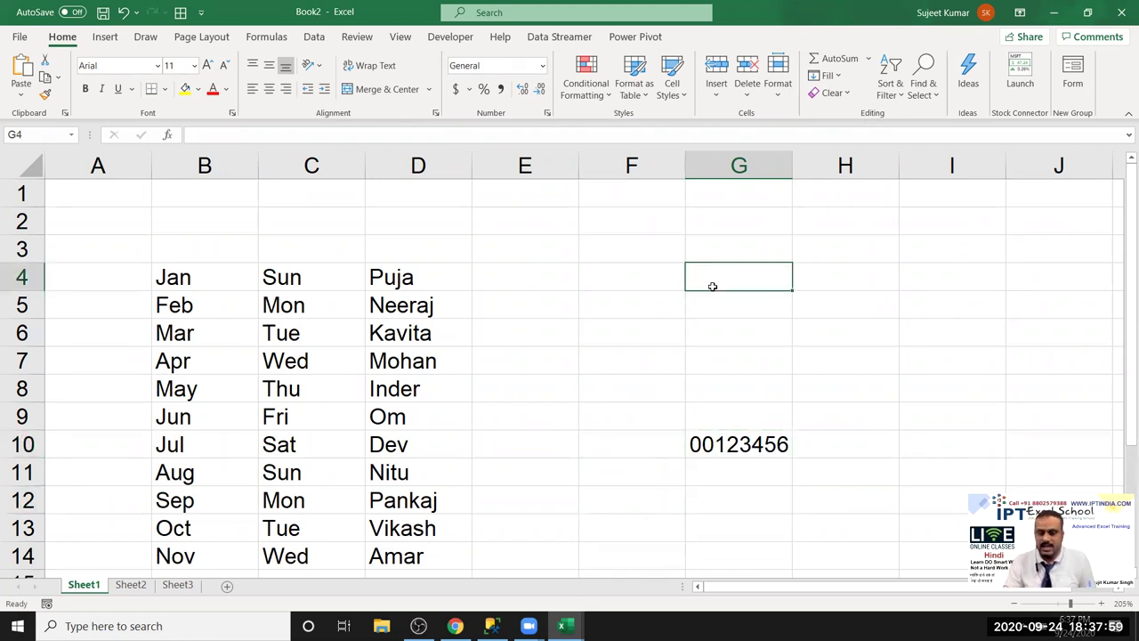
type("'00315")
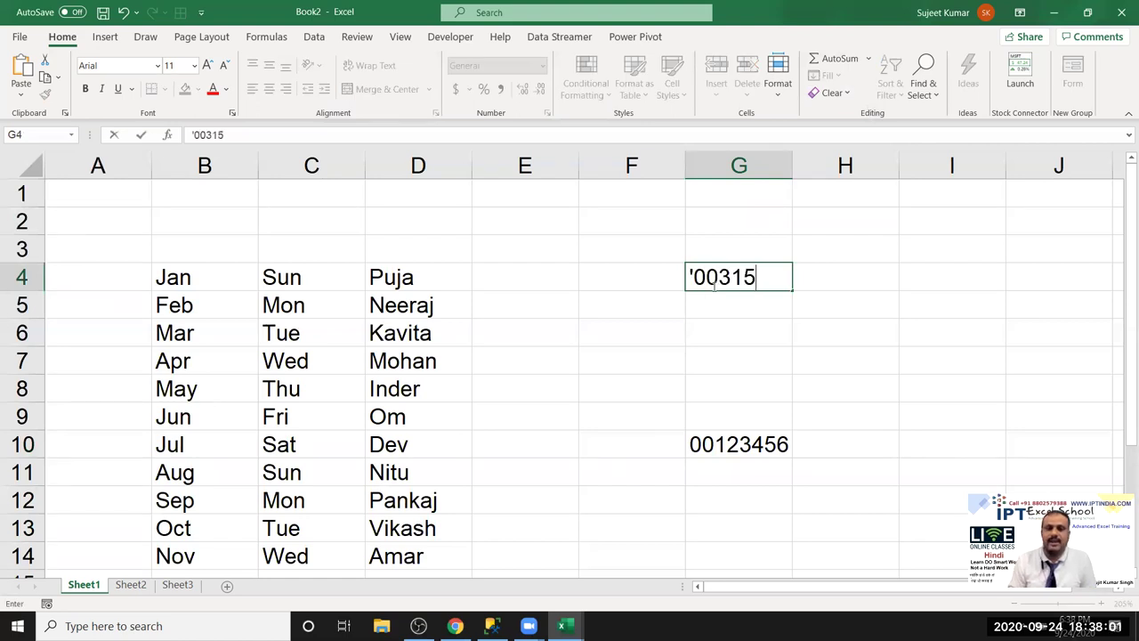
key("Return")
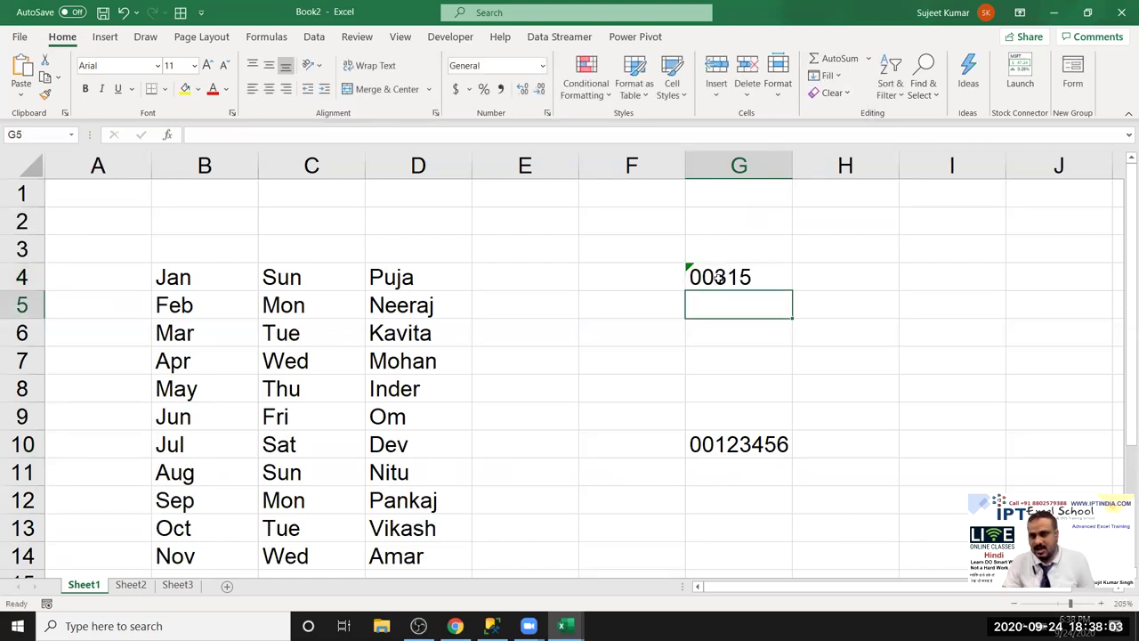
left_click(719, 278)
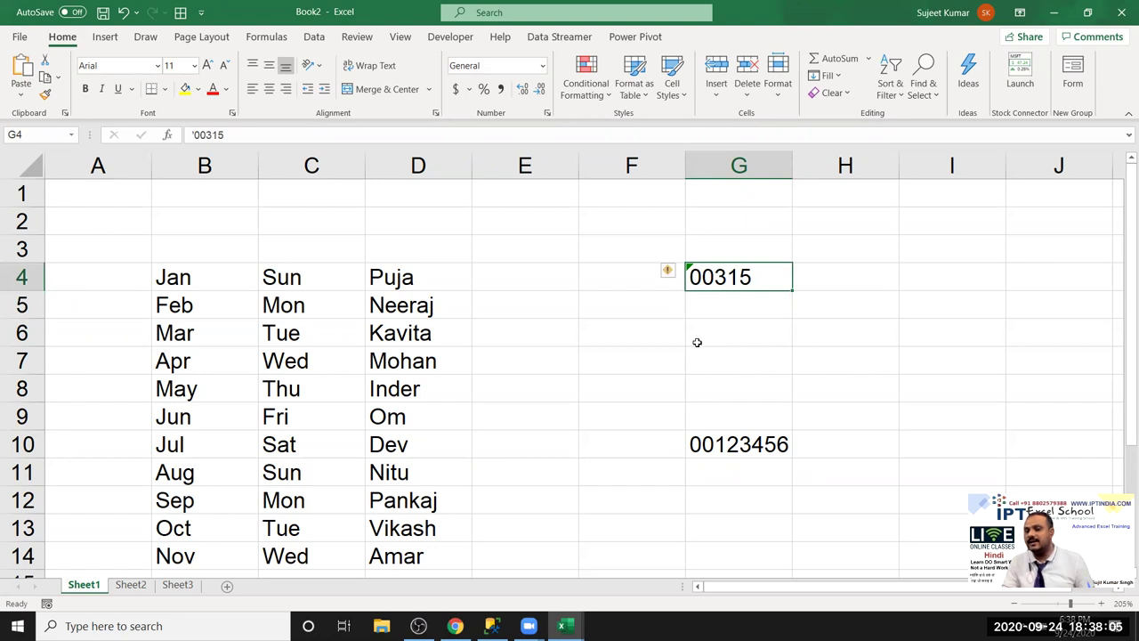
- Uncheck 'Enable background error checking' in Options > Formulas, then reselect G4
left_click(570, 329)
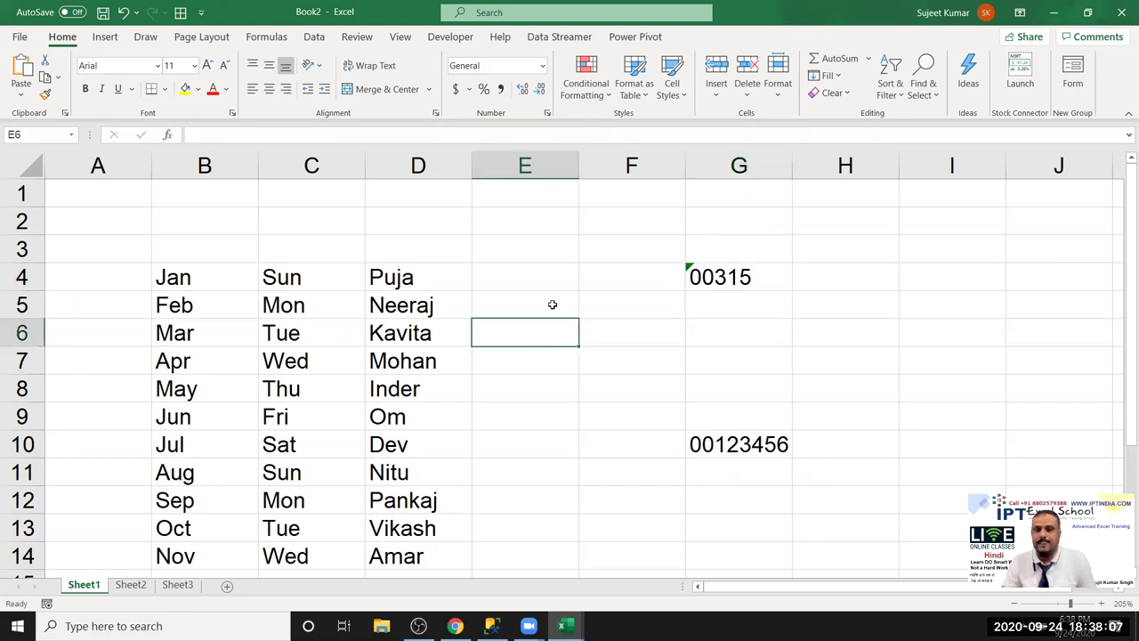
left_click(18, 37)
left_click(51, 585)
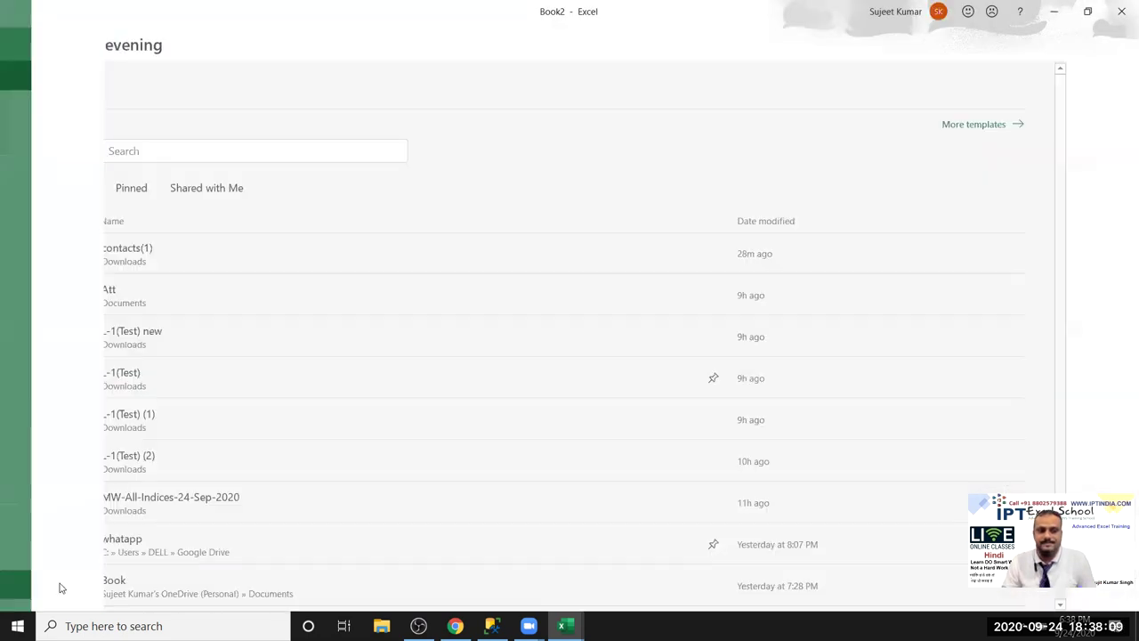
left_click(292, 110)
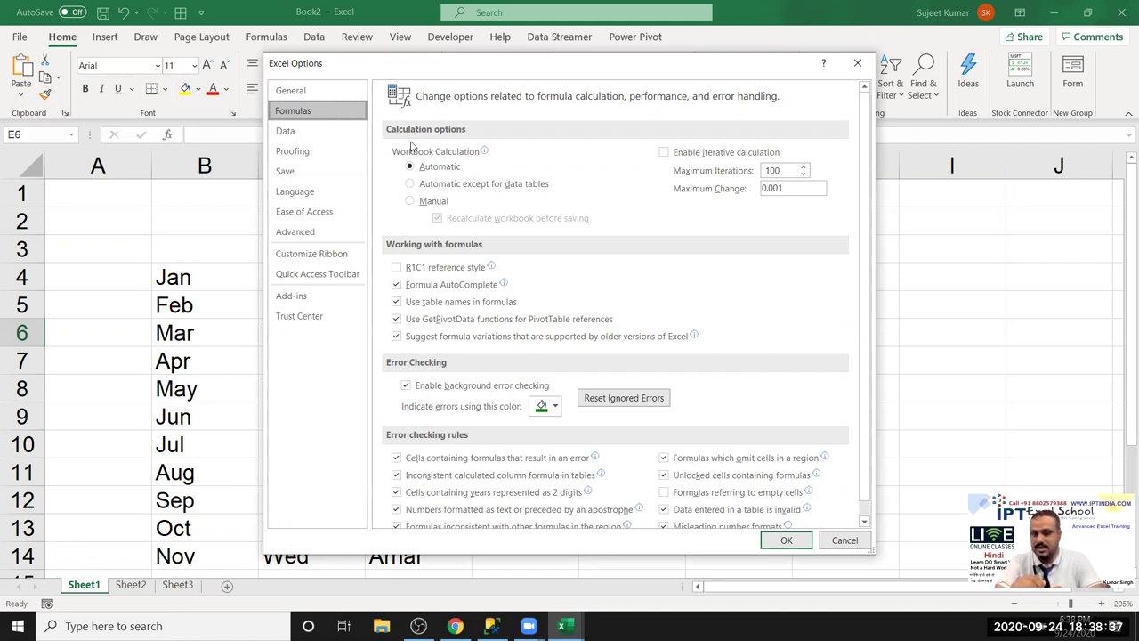
left_click(406, 387)
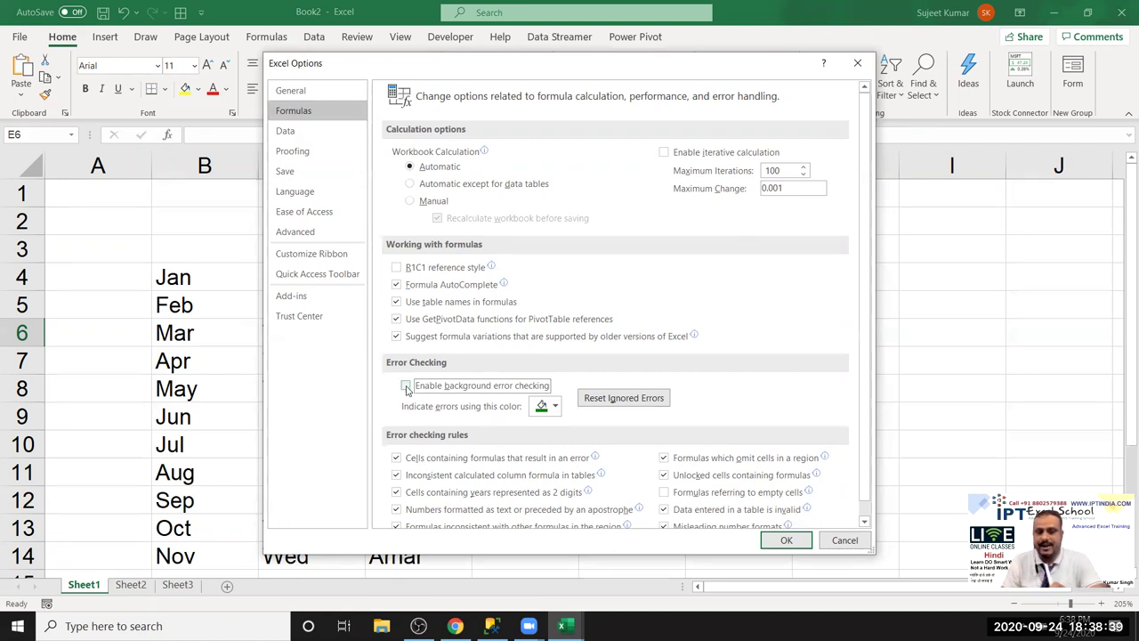
left_click(772, 545)
left_click(624, 423)
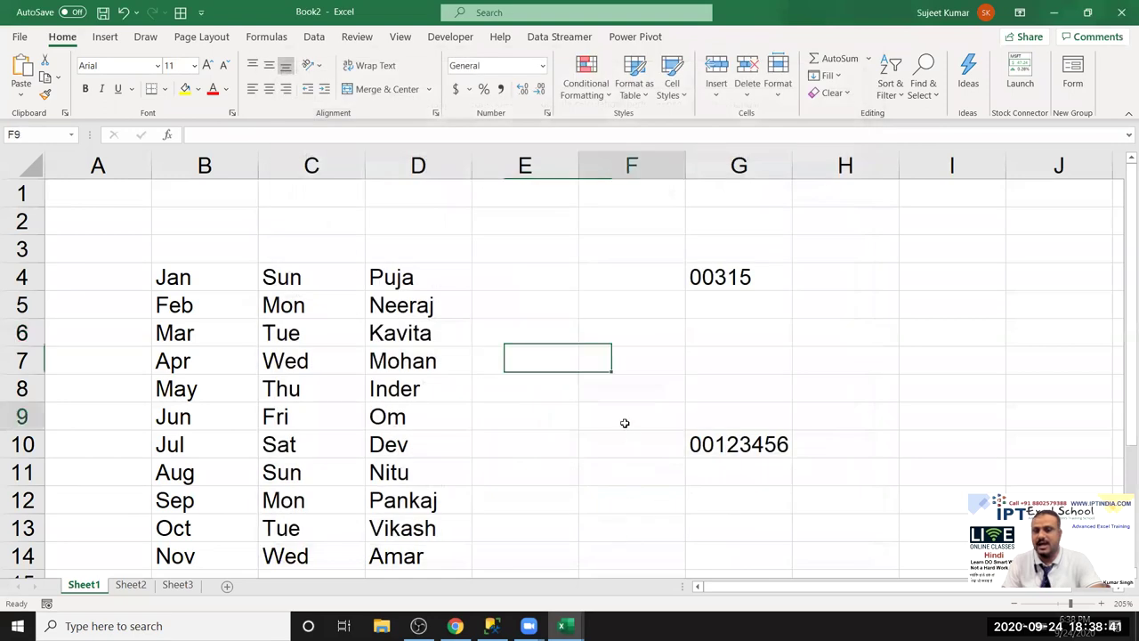
left_click(733, 277)
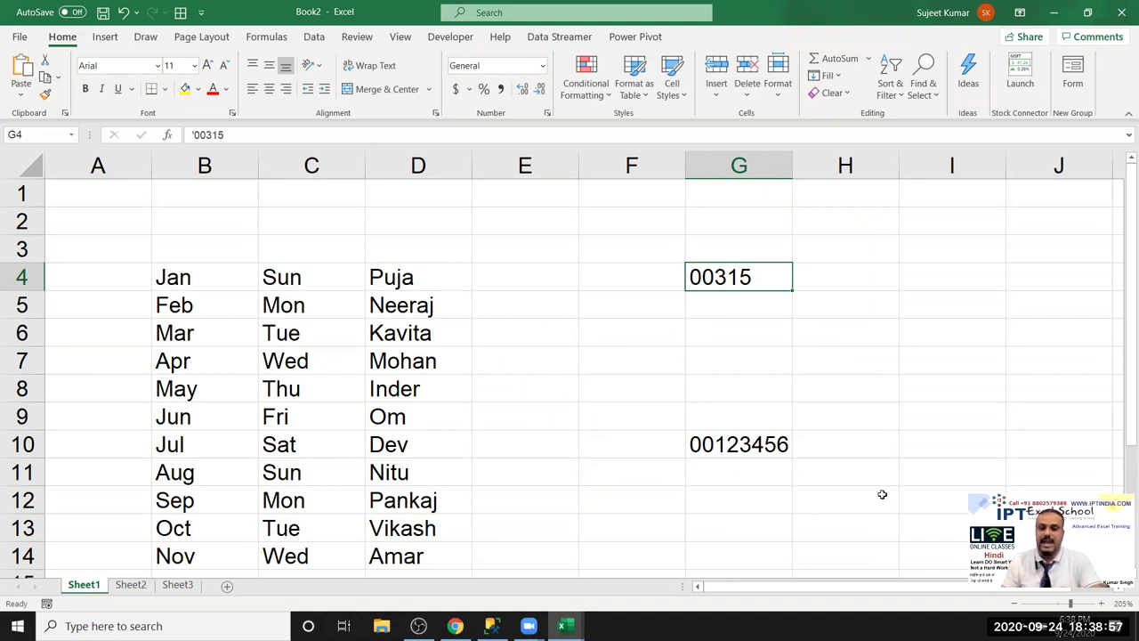
left_click(745, 447)
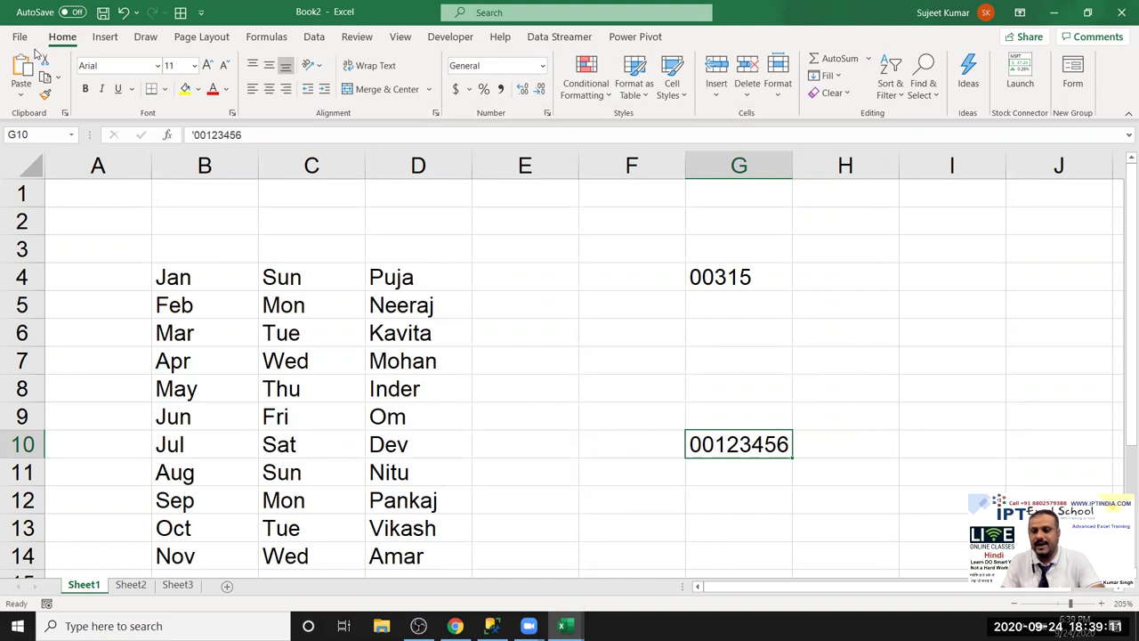
- Check the AutoCorrect list under Proofing for the DS → Daily Sales Report entry
left_click(23, 40)
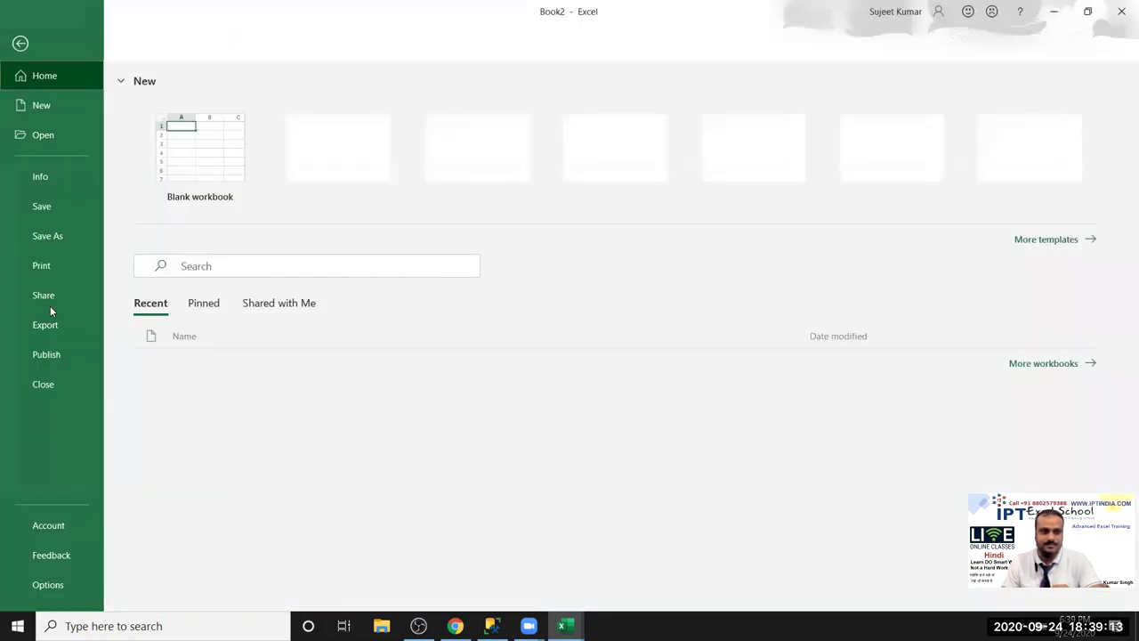
left_click(48, 585)
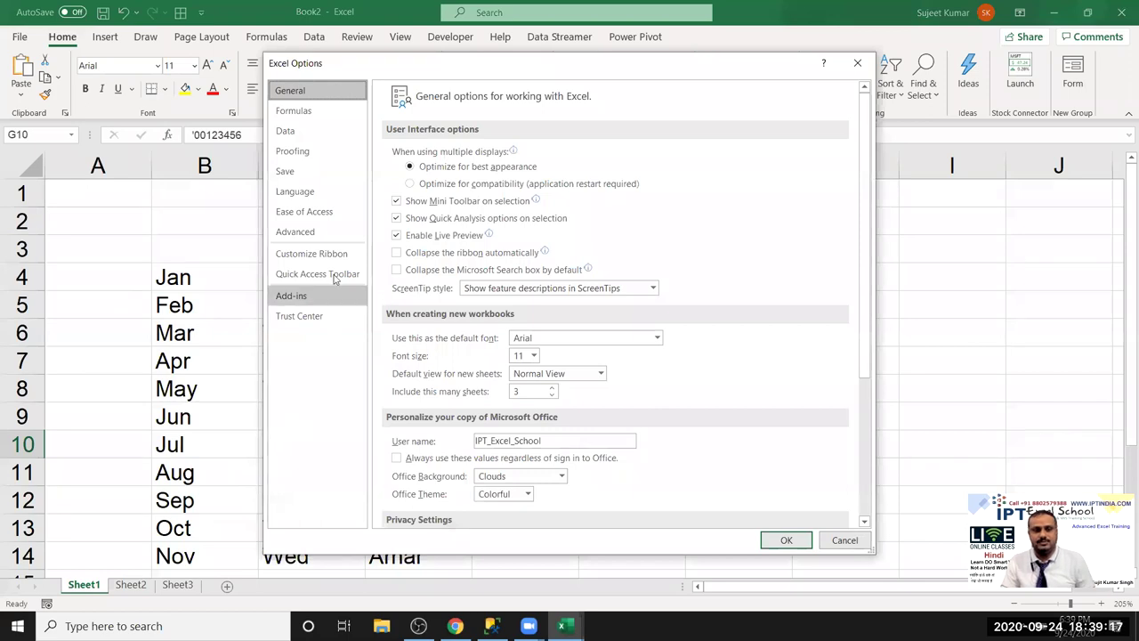
left_click(297, 112)
left_click(405, 385)
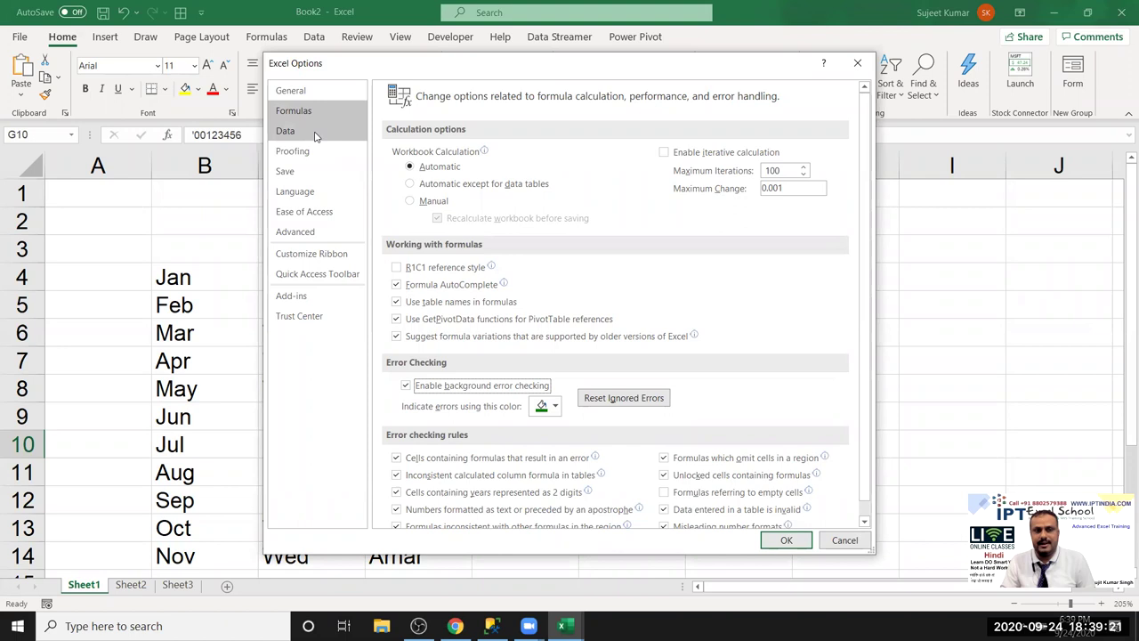
left_click(294, 132)
left_click(304, 153)
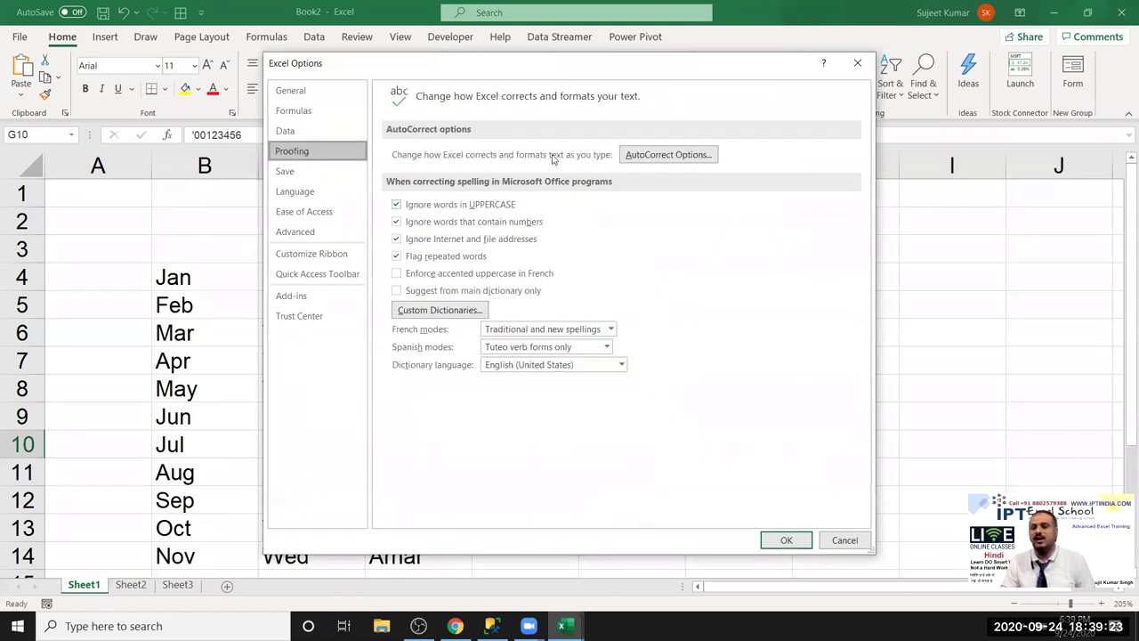
left_click(630, 156)
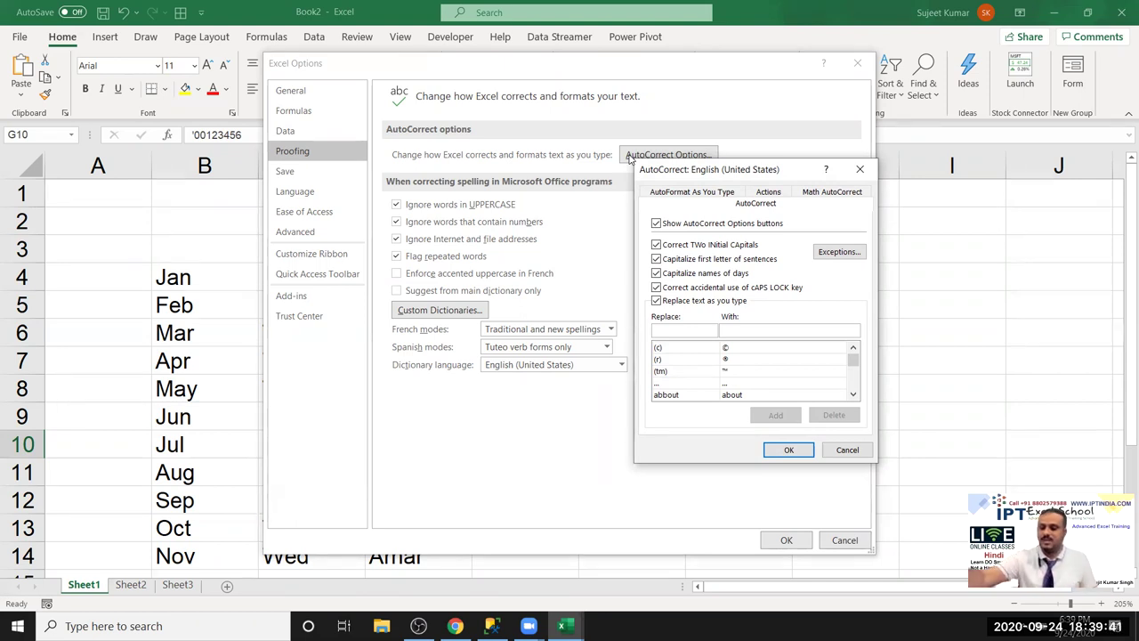
type("DS")
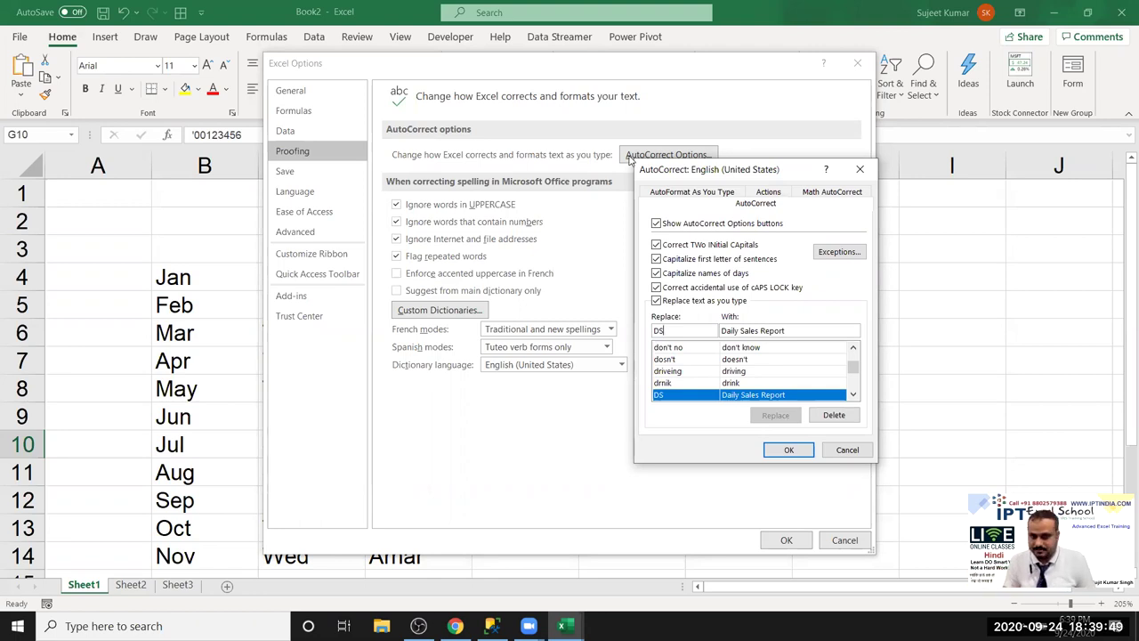
key("Return")
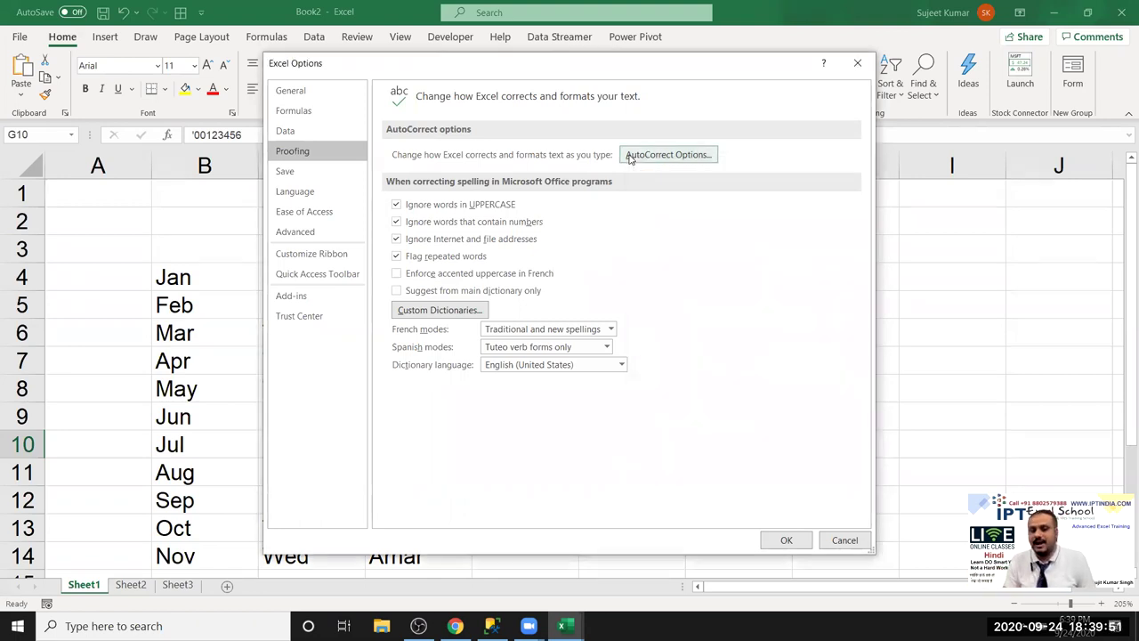
key("Return")
- Type DS in F6 so it expands to Daily Sales Report
left_click(637, 332)
type("DS")
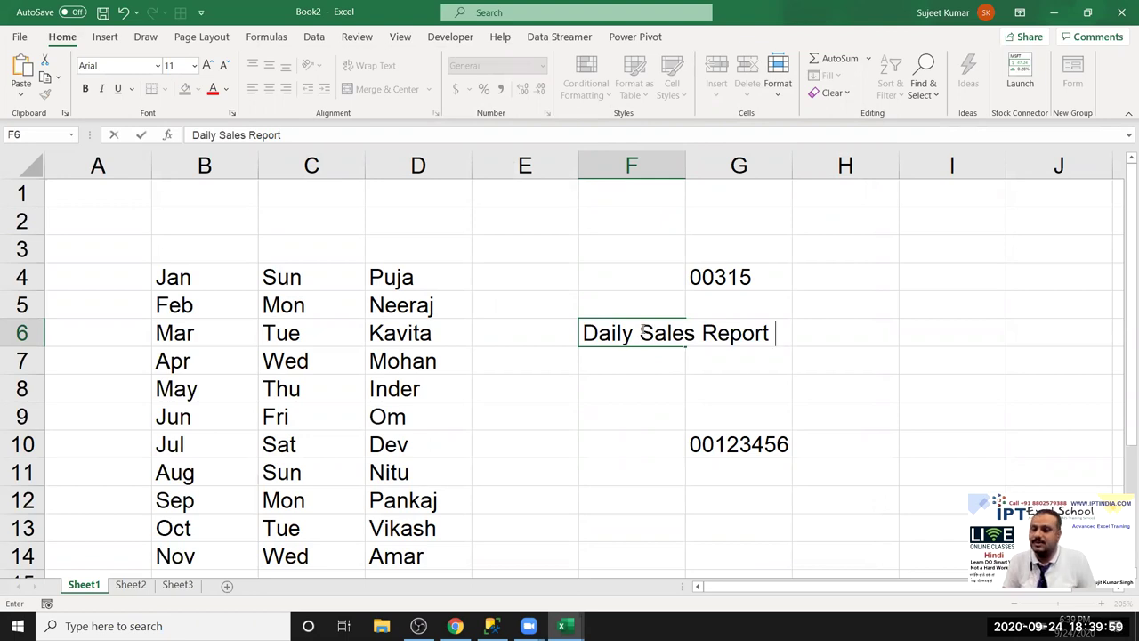
key("Return")
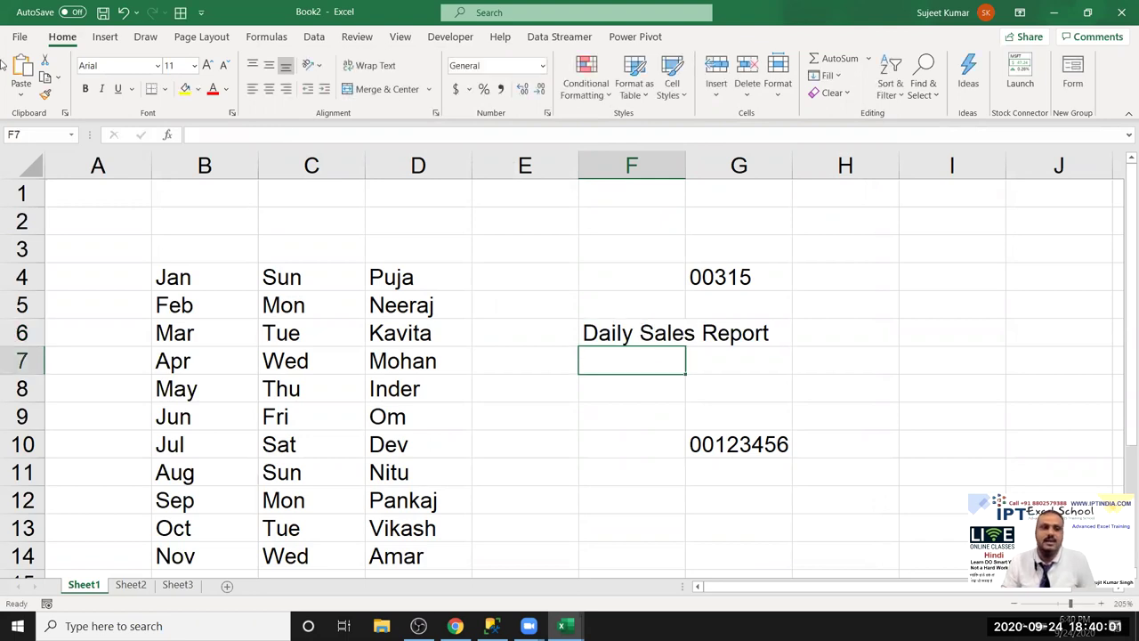
left_click(22, 41)
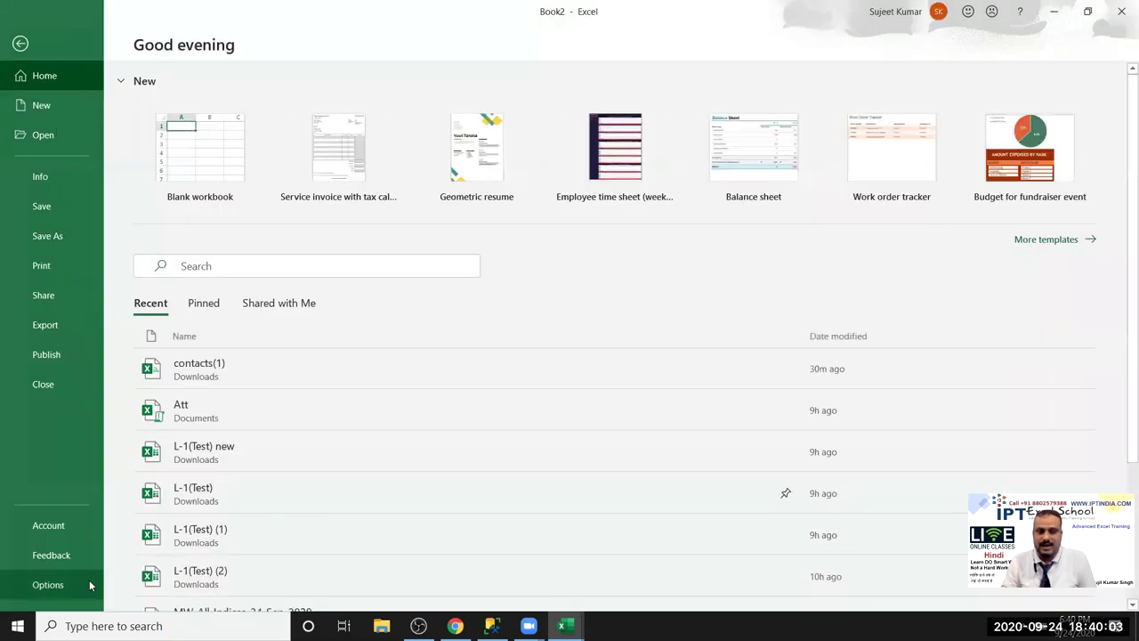
left_click(48, 584)
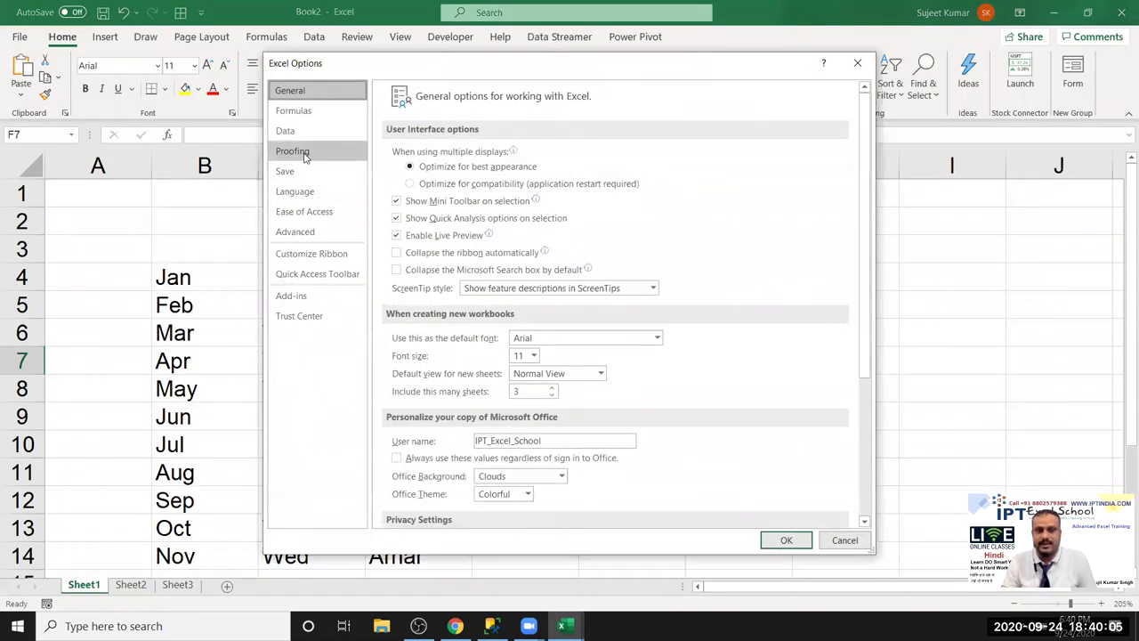
left_click(305, 153)
left_click(679, 156)
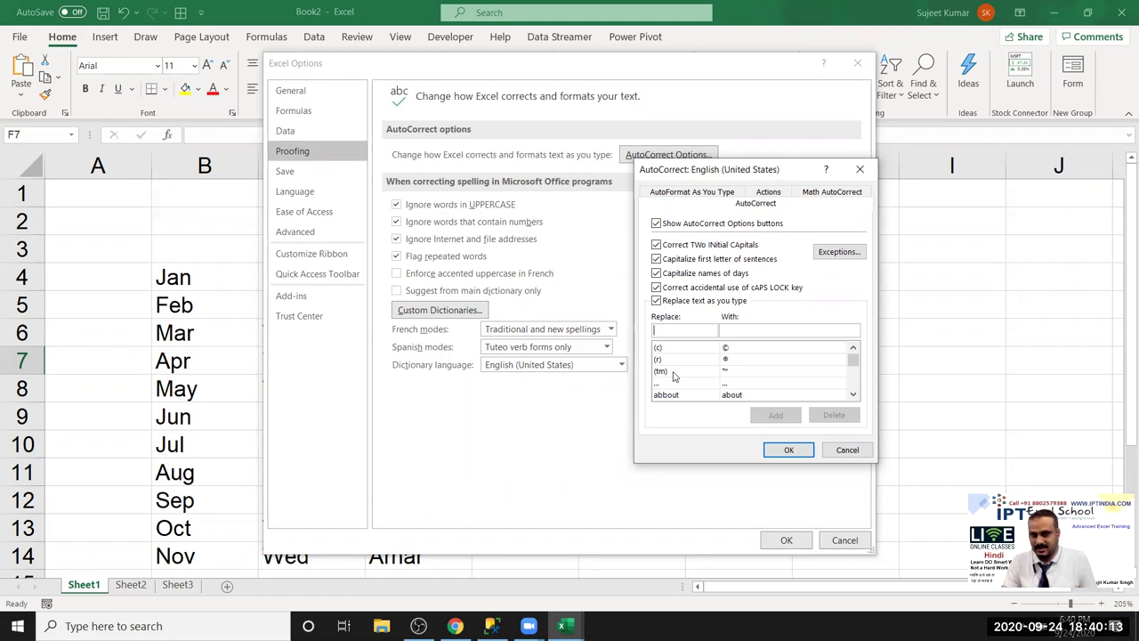
type("DS")
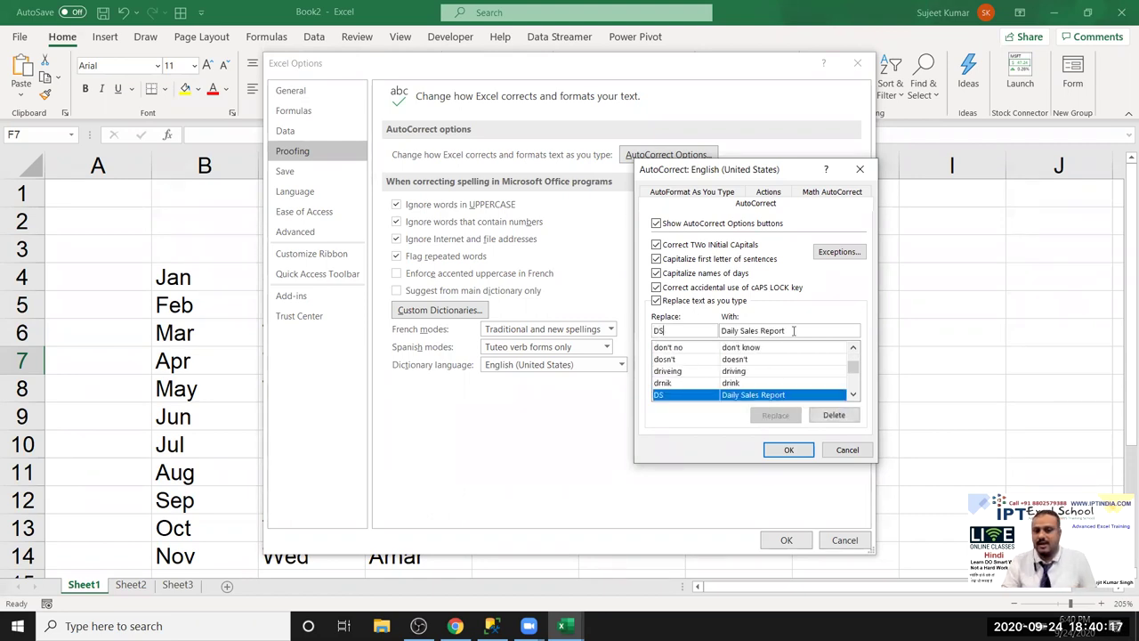
key("Tab")
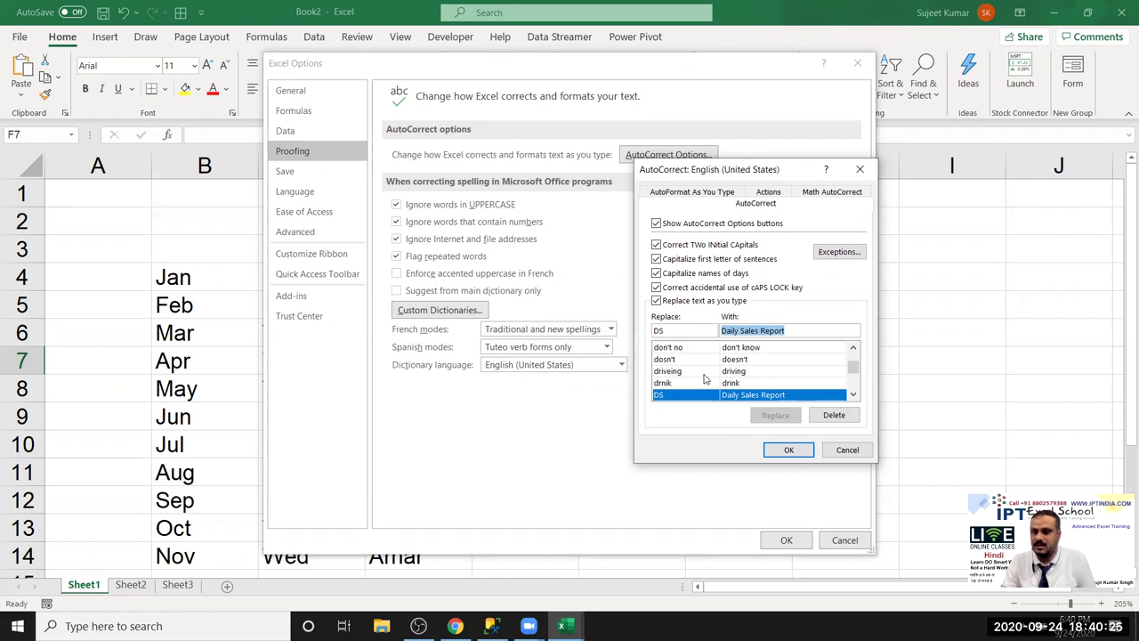
double_click(659, 330)
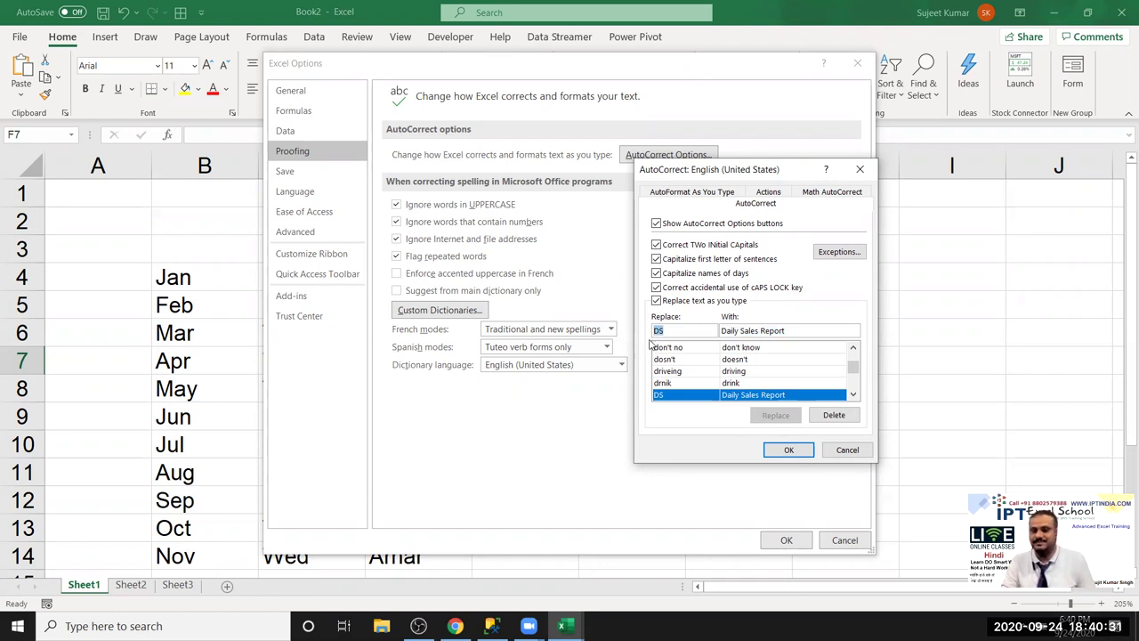
left_click(706, 194)
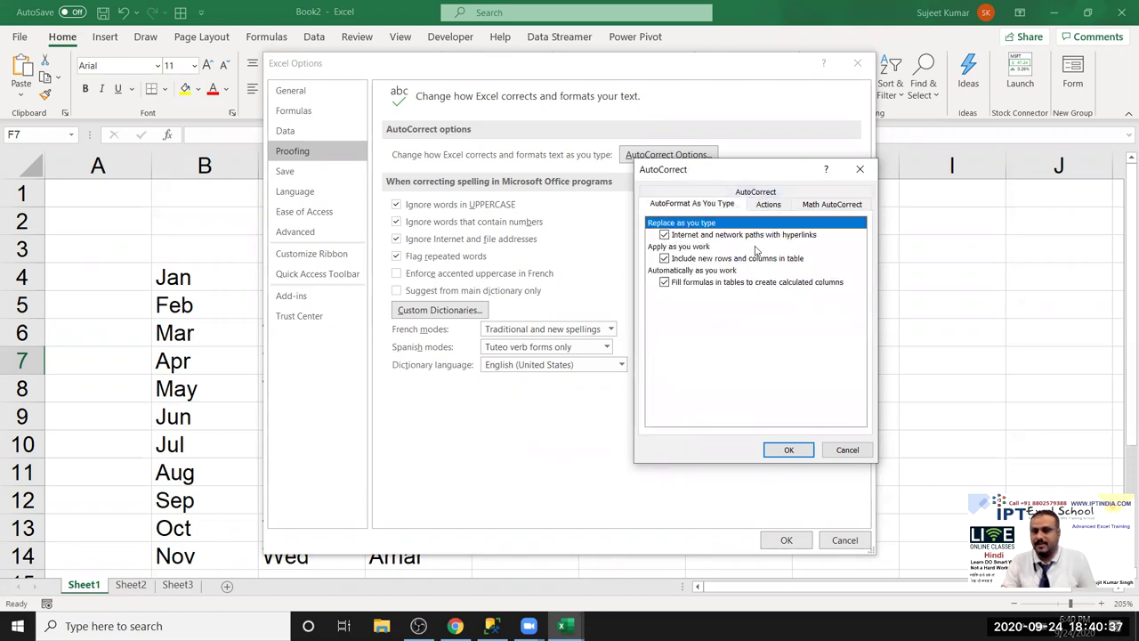
key("Return")
key("Return")
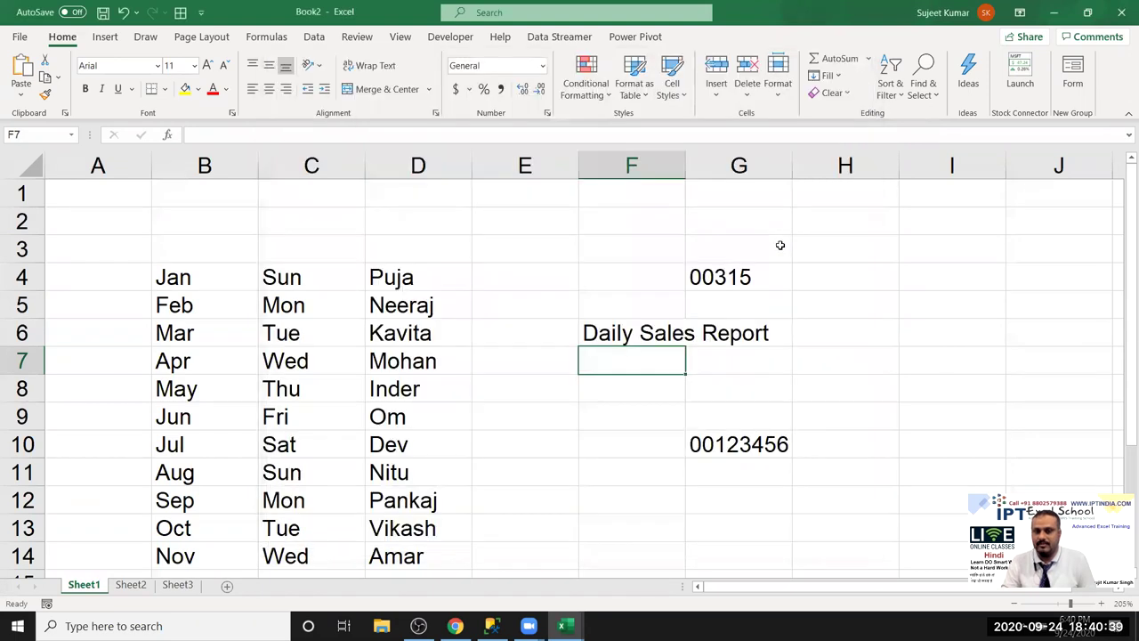
- Type an e-mail address into D18, which Excel turns into a hyperlink
scroll(521, 409, "down", 2)
scroll(522, 408, "down", 3)
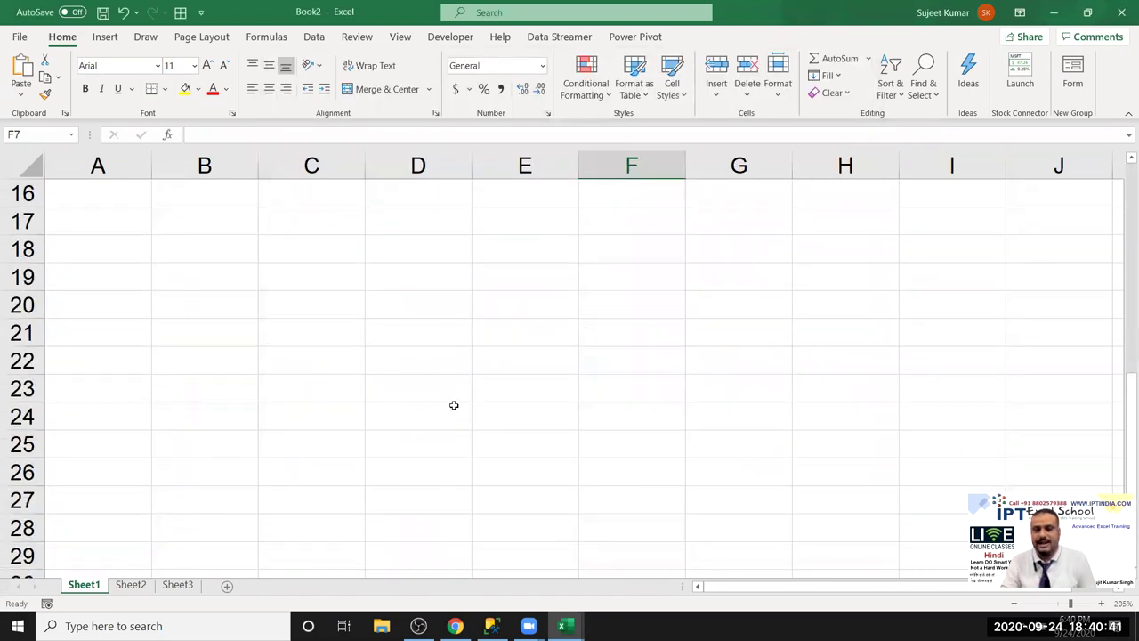
left_click(378, 247)
key("Return")
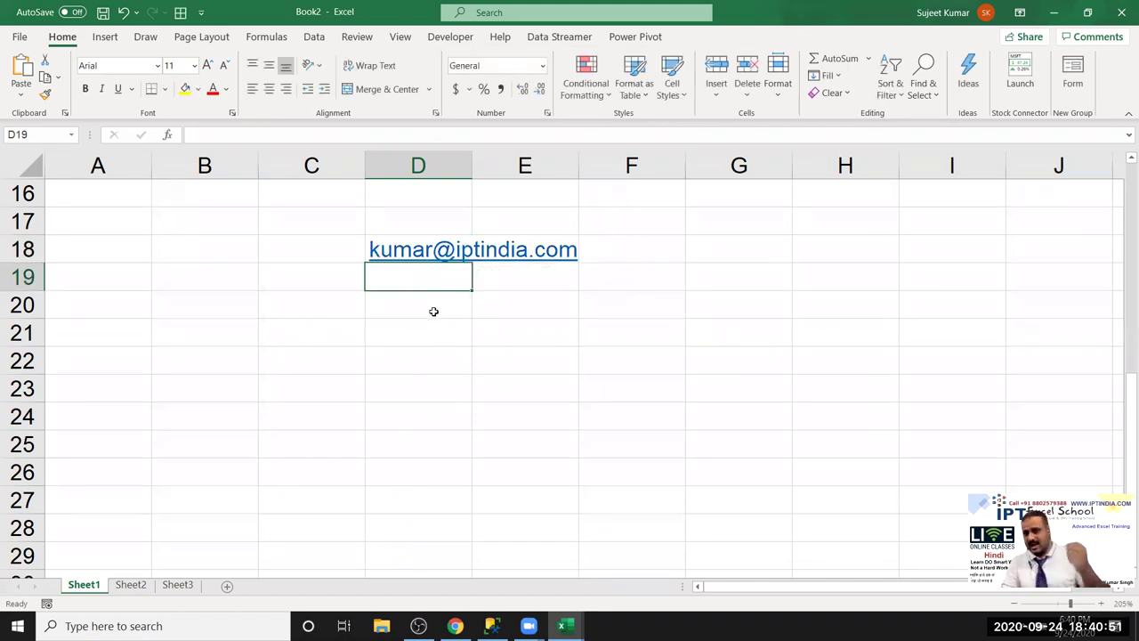
- Fill the e-mail address down from D18 through D31 with Ctrl+D
key("Up")
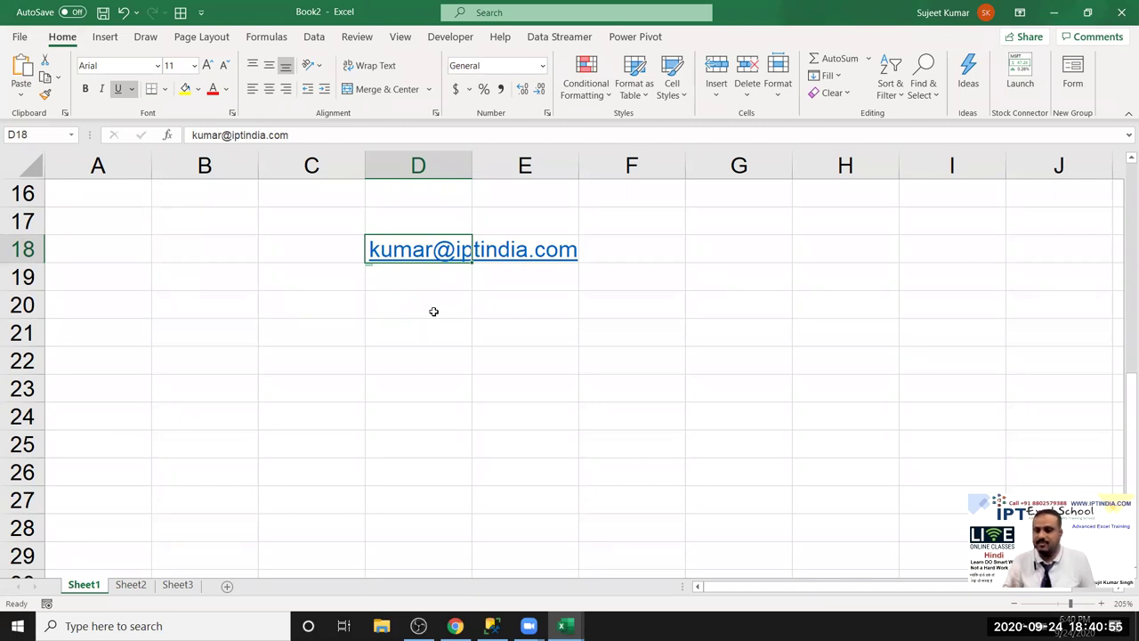
key("shift+Down")
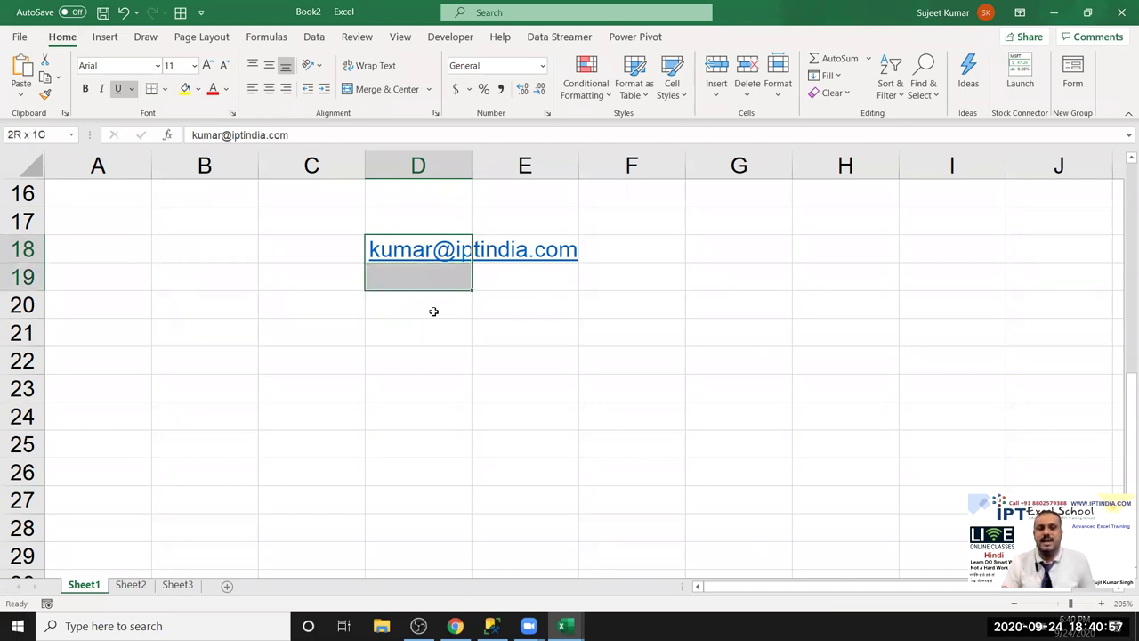
key("shift+Down")
key("shift+Down")
key("shift+Down")
key("shift+Down")
key("shift+Down")
key("shift+Down")
key("ctrl+d")
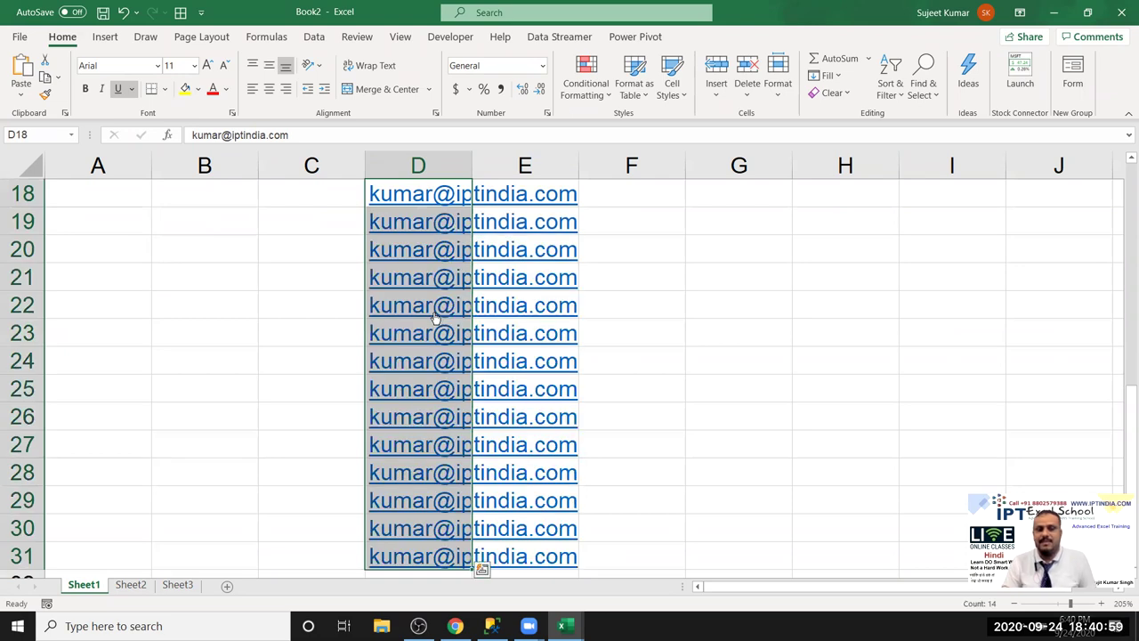
key("Up")
key("Up")
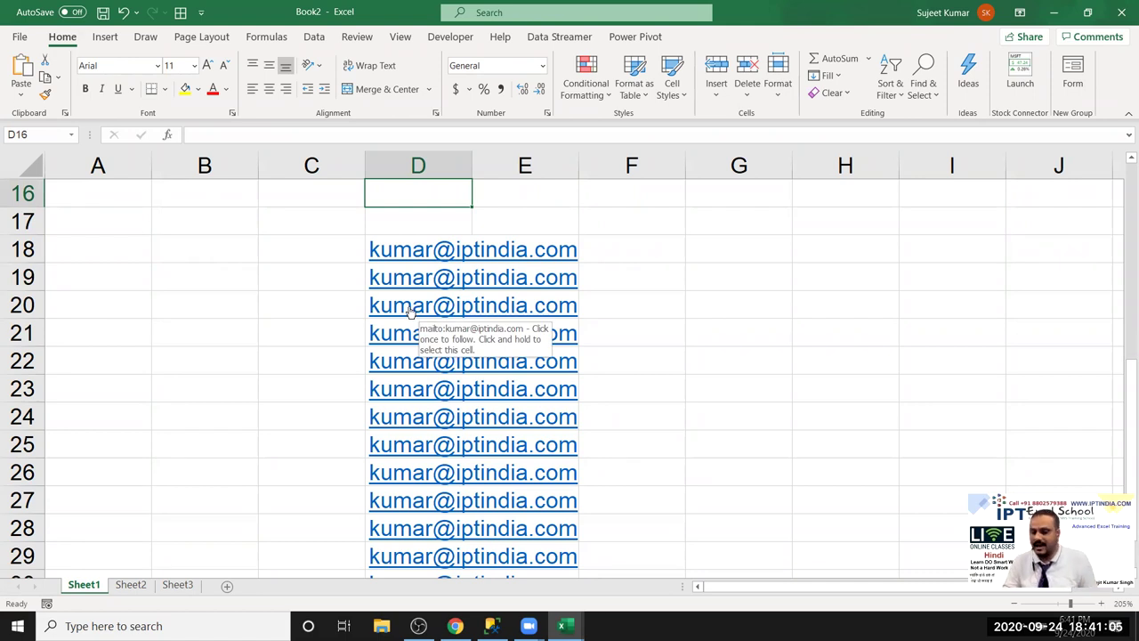
- Select D18:D31 and apply Clear > Remove Hyperlinks
left_click(404, 223)
key("Down")
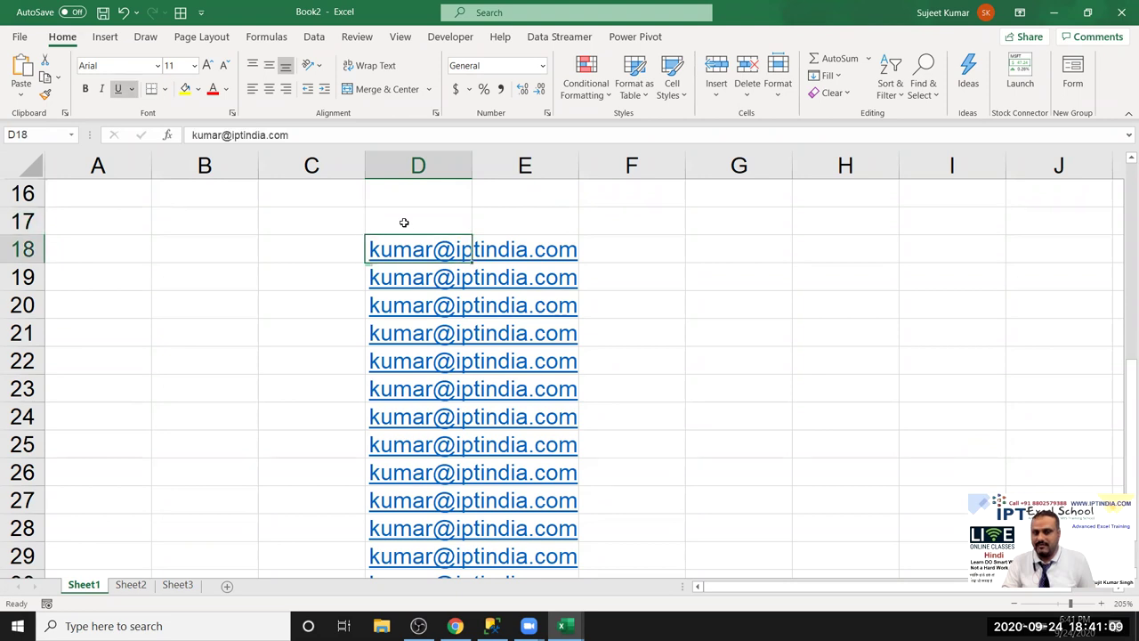
key("ctrl+shift+Down")
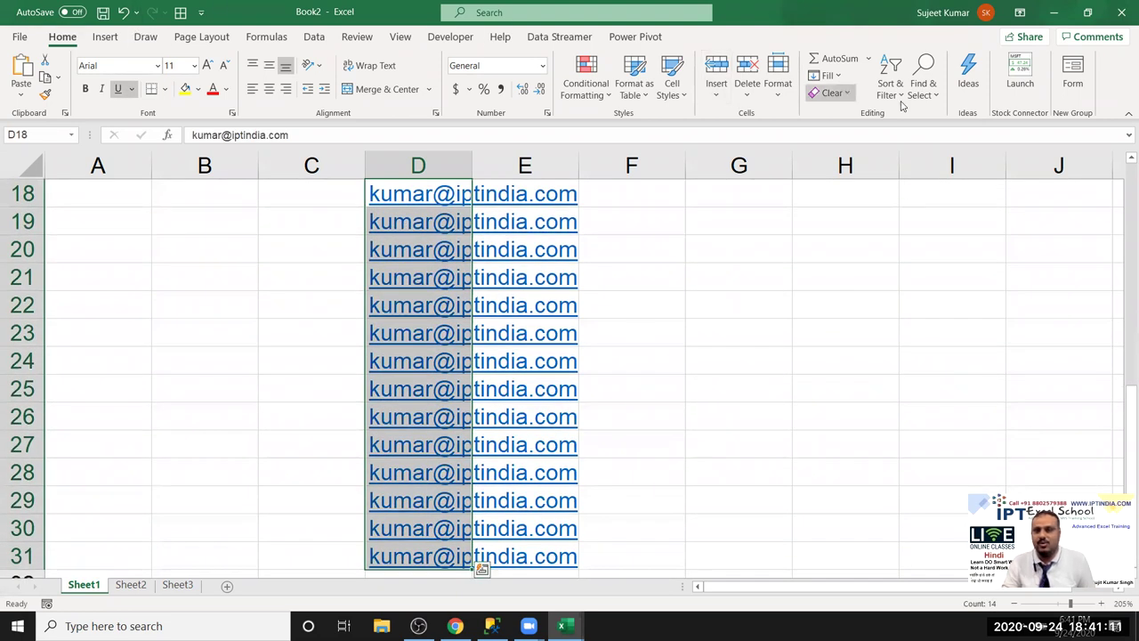
left_click(836, 93)
left_click(881, 224)
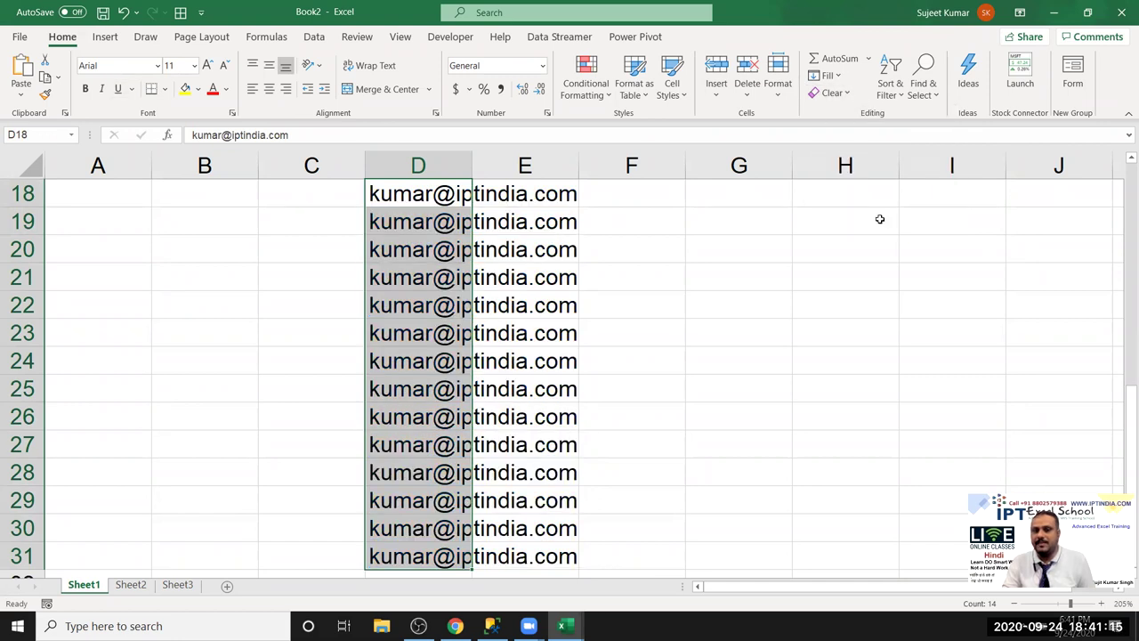
- Undo the hyperlink removal and the fill so D18:D31 are empty again
scroll(469, 356, "down", 3)
left_click(419, 337)
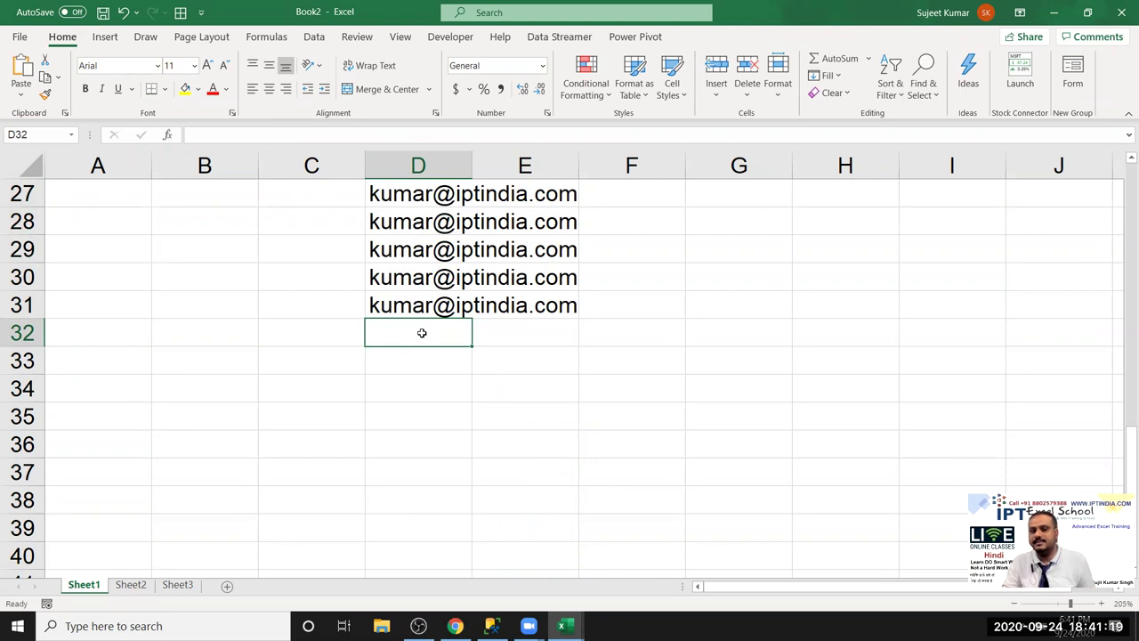
key("ctrl+z")
key("ctrl+z")
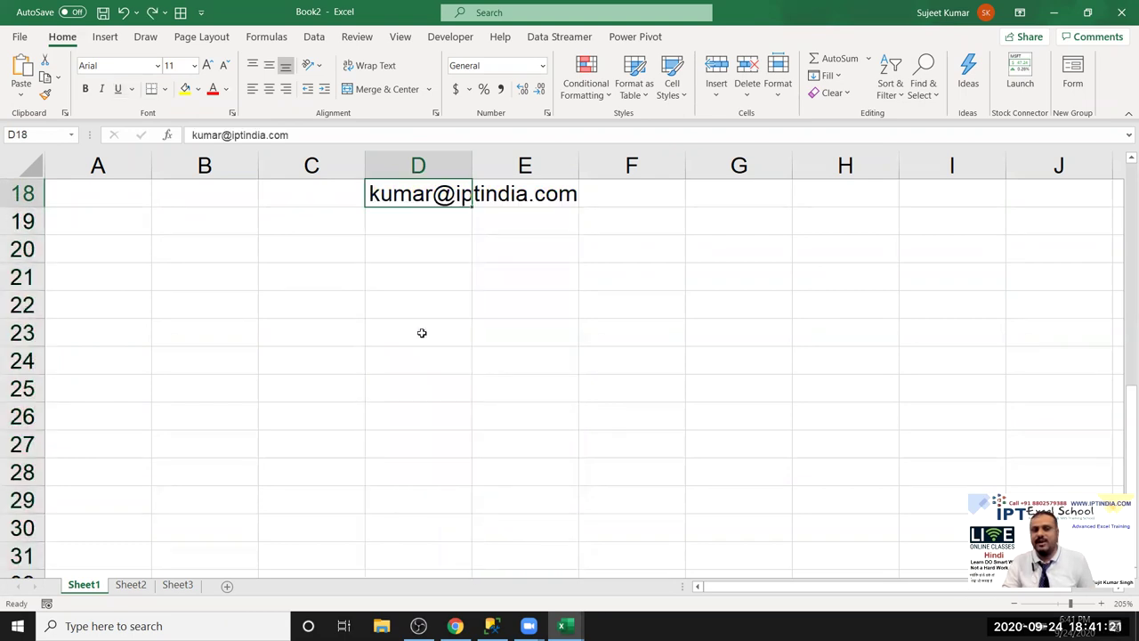
key("ctrl+z")
scroll(432, 372, "up", 1)
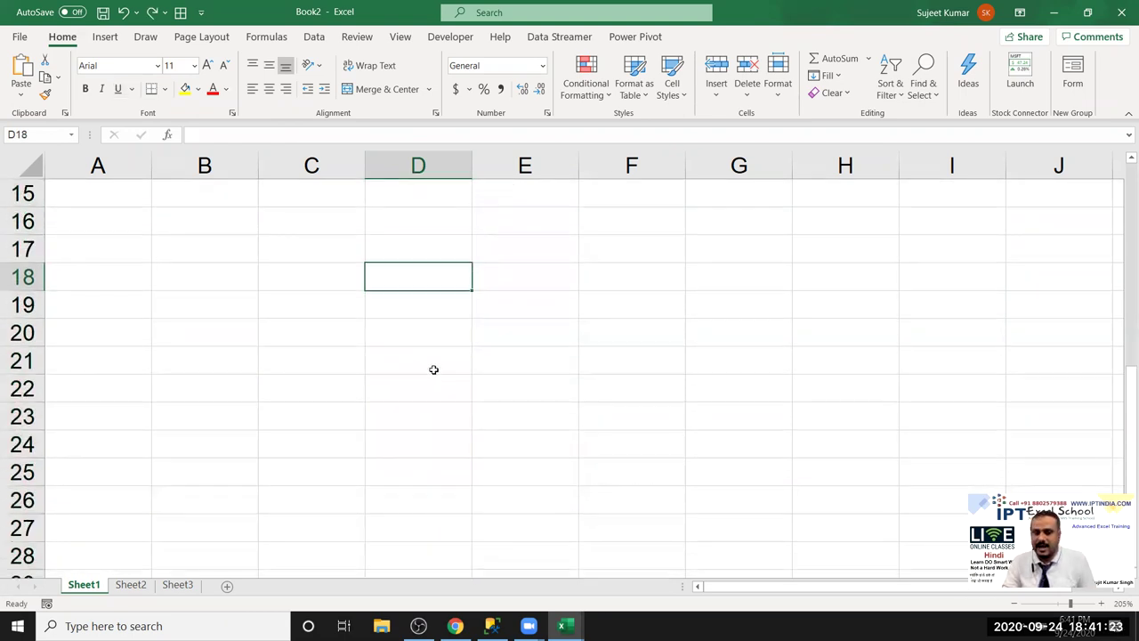
scroll(434, 369, "up", 4)
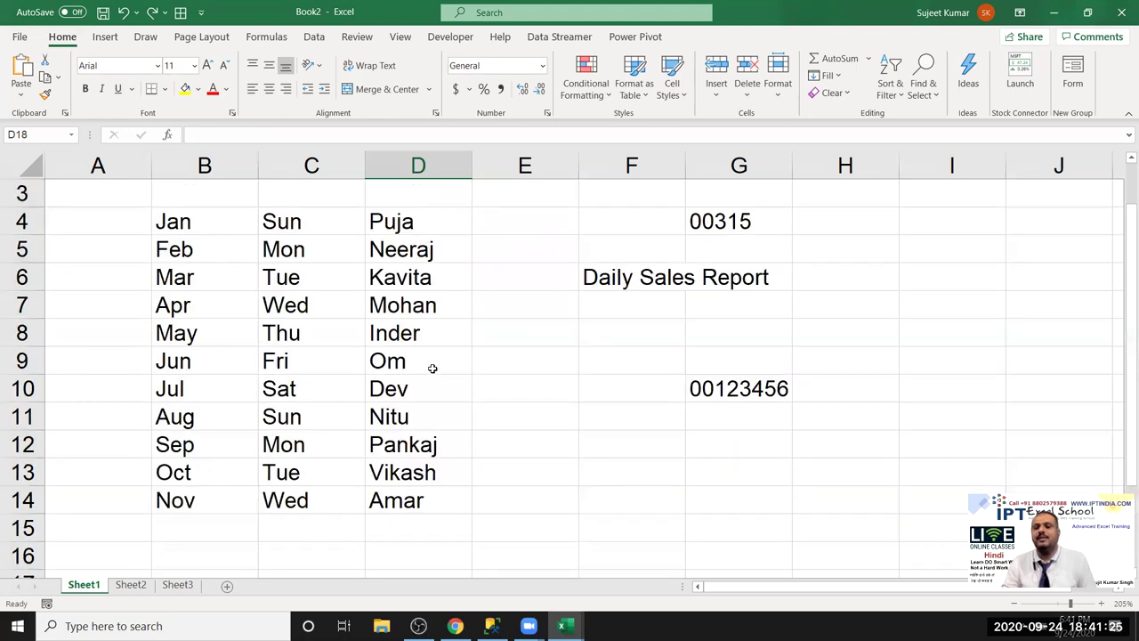
scroll(433, 368, "down", 2)
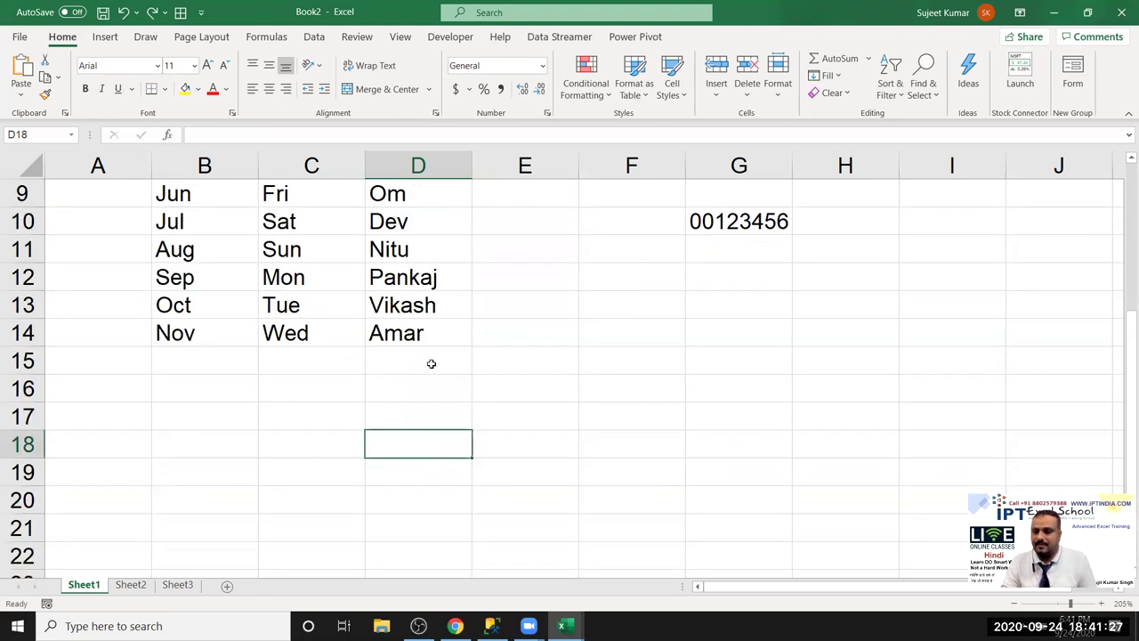
left_click(396, 340)
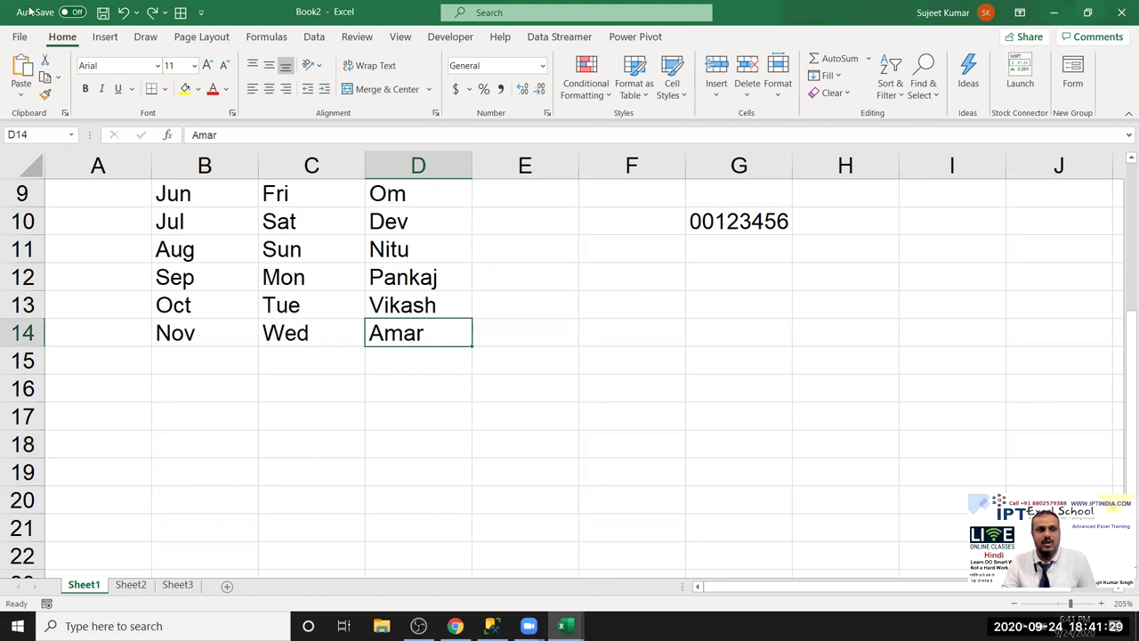
left_click(19, 36)
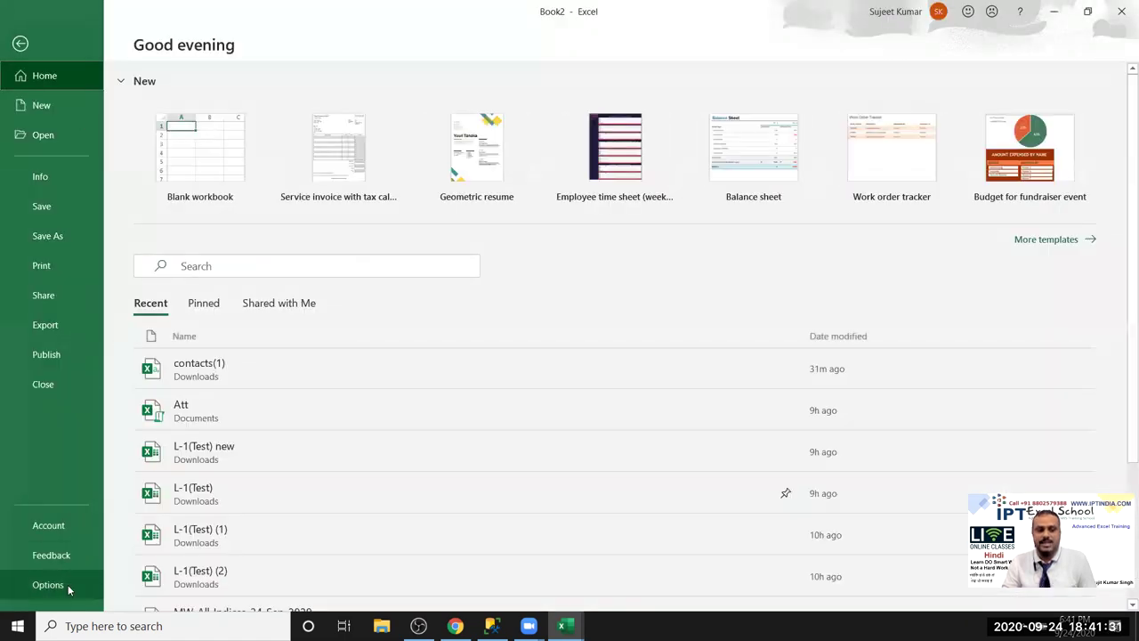
- View the AutoFormat As You Type tab under Proofing > AutoCorrect Options
left_click(48, 585)
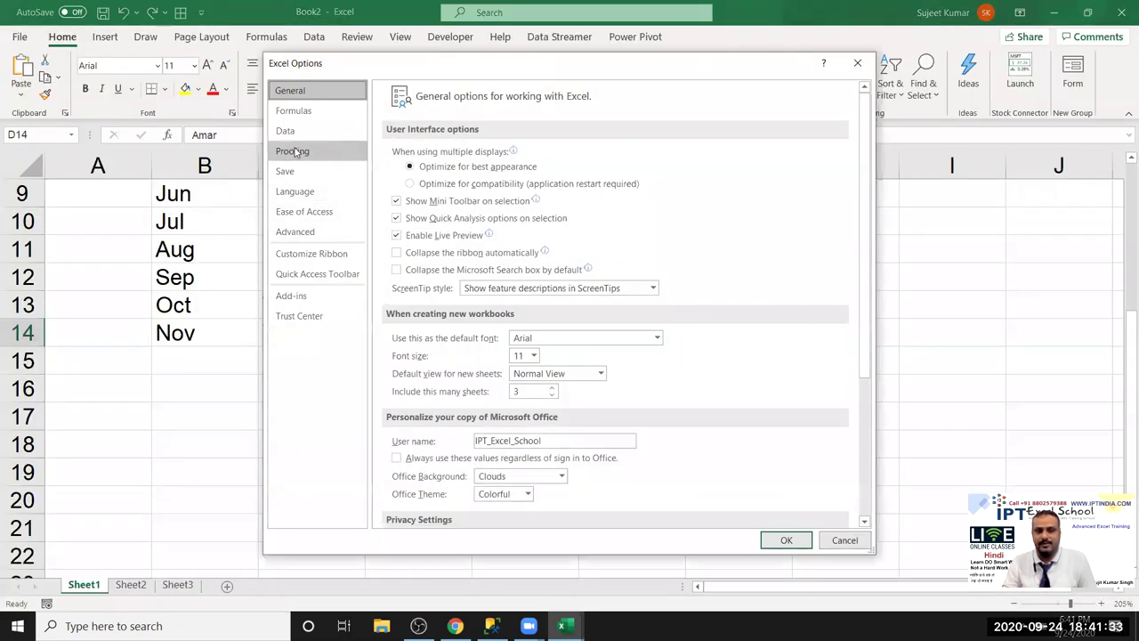
left_click(296, 151)
left_click(636, 158)
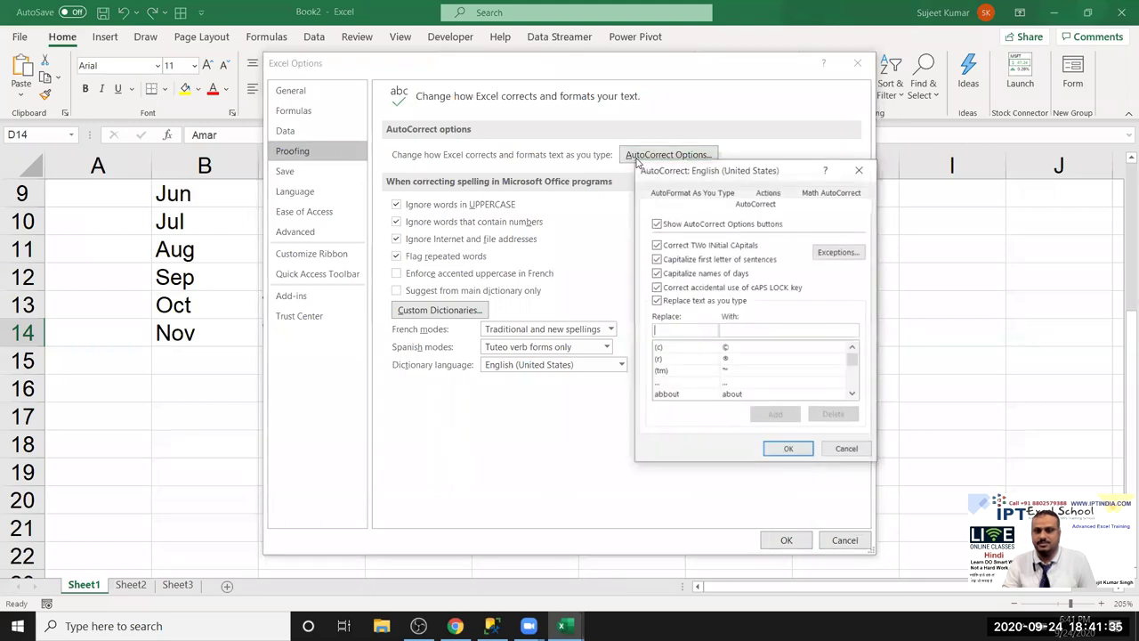
left_click(688, 194)
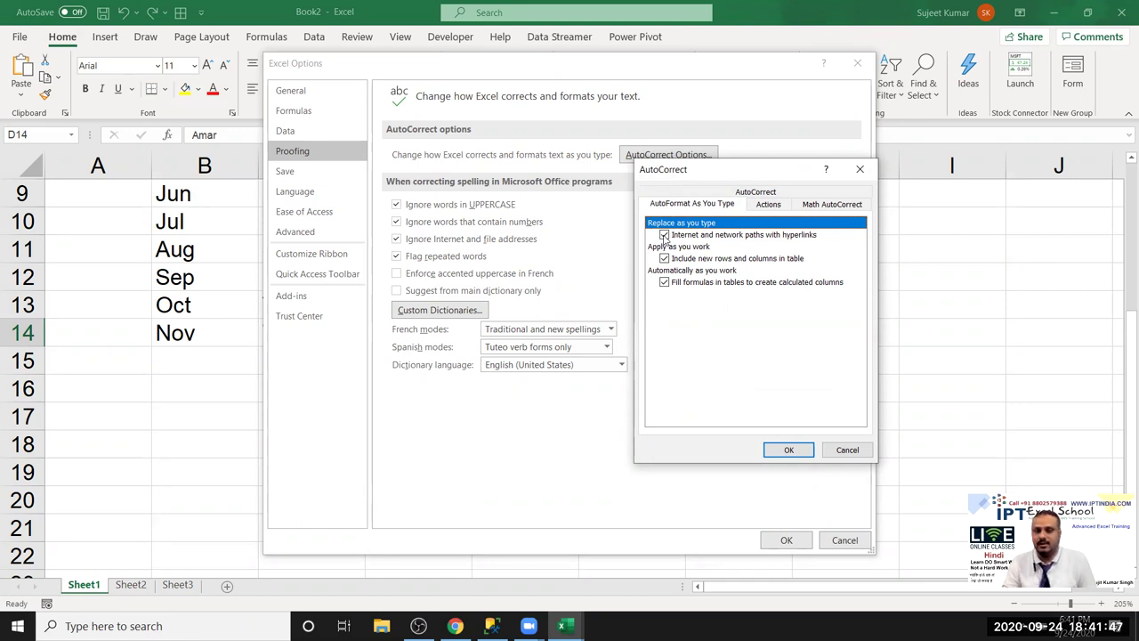
key("Return")
- Close Options and start saving Book2 with Ctrl+S, browsing to the full Save As dialog
left_click(312, 173)
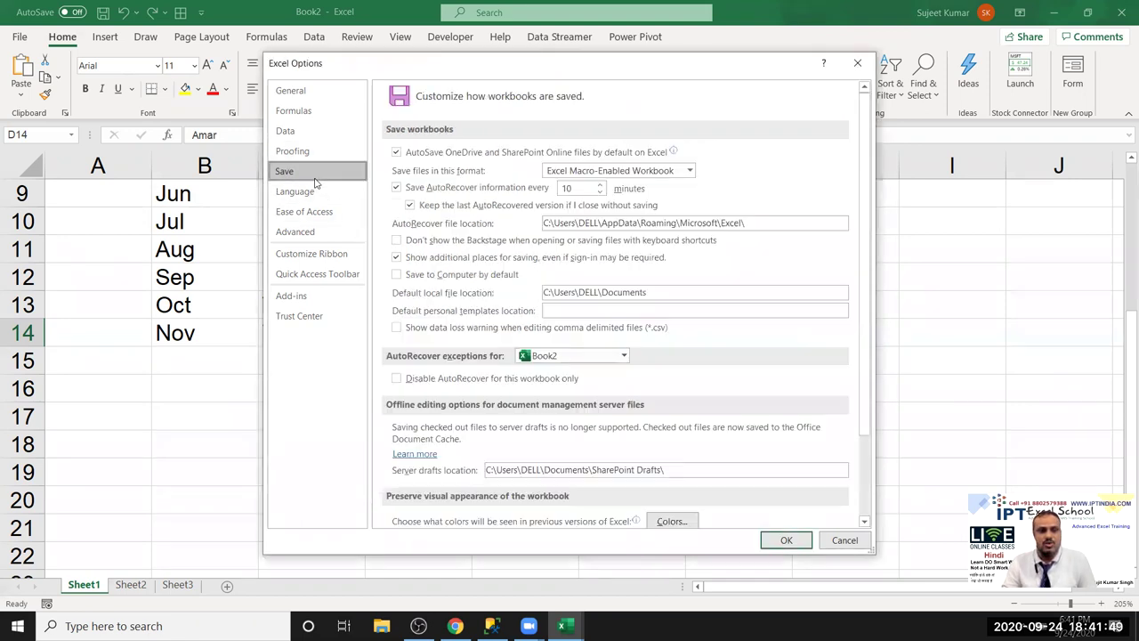
key("Return")
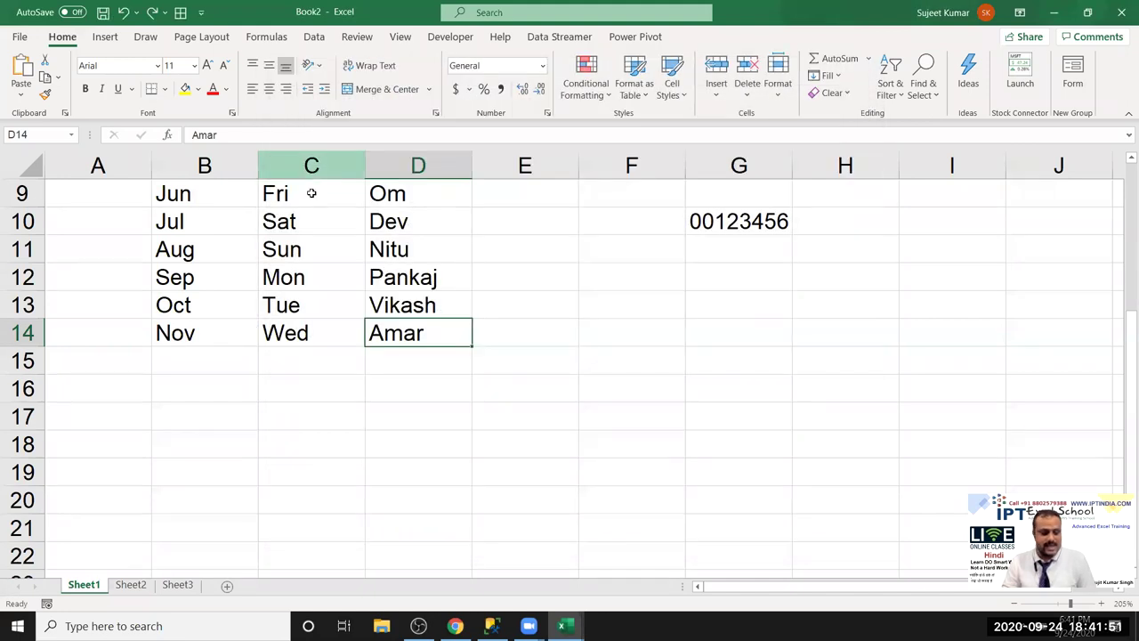
key("ctrl+s")
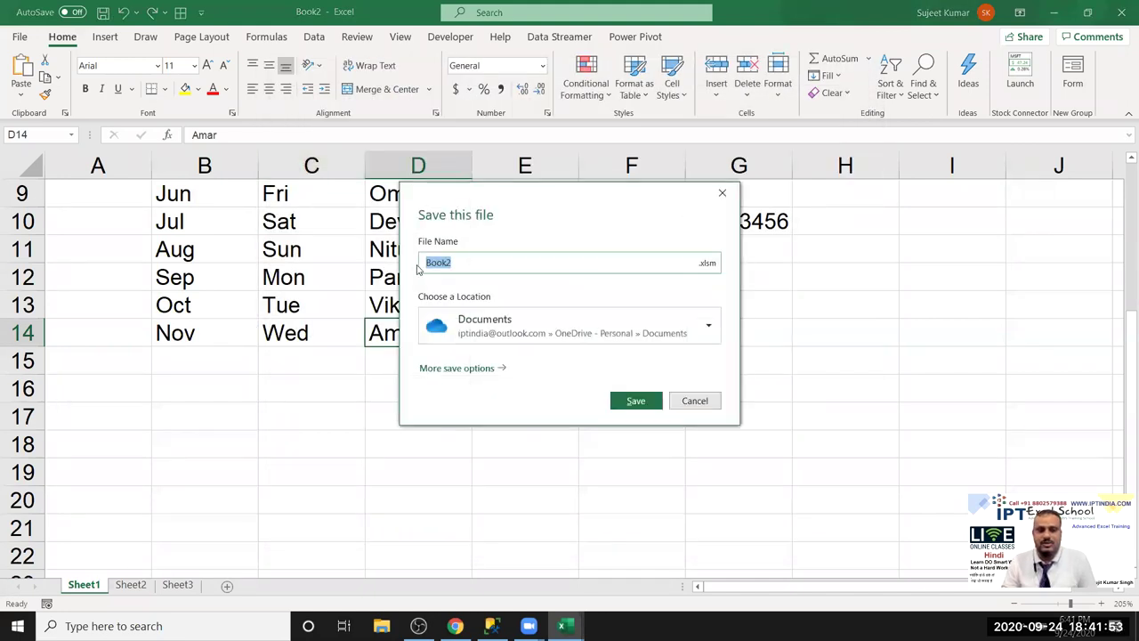
left_click(451, 370)
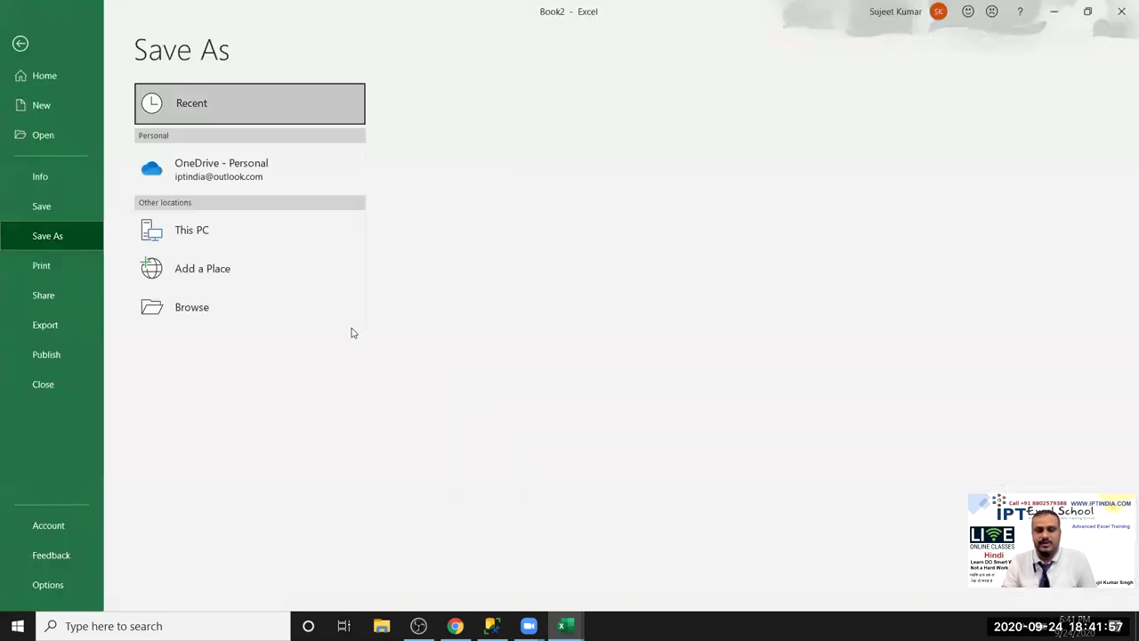
left_click(241, 316)
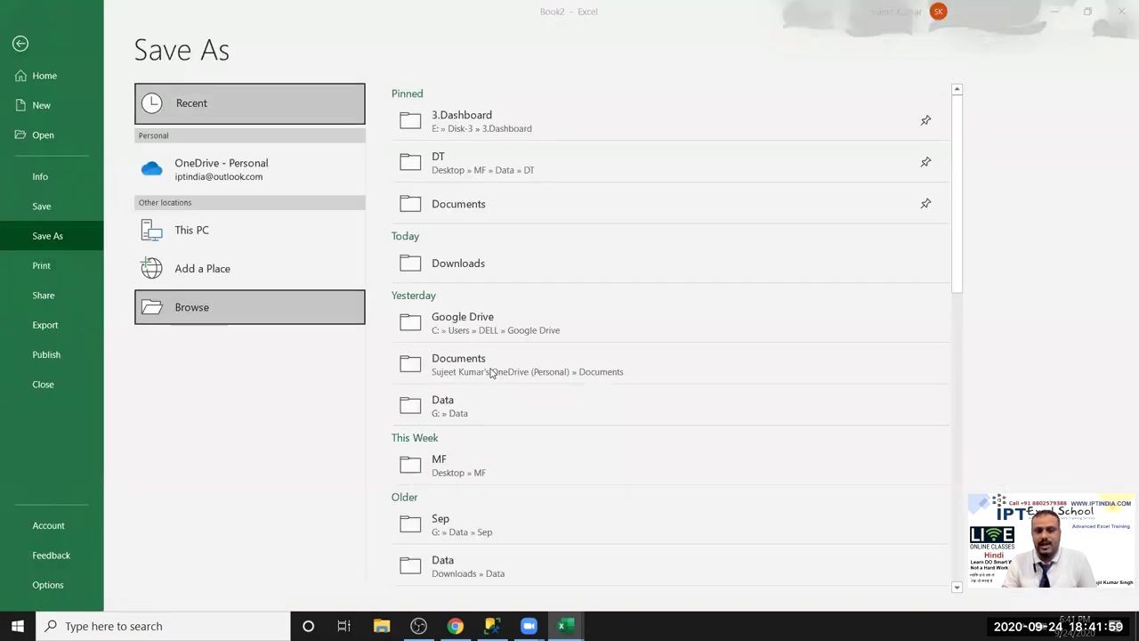
- Switch Save as type between Excel Workbook and Excel Macro-Enabled Workbook, then cancel without saving
left_click(454, 347)
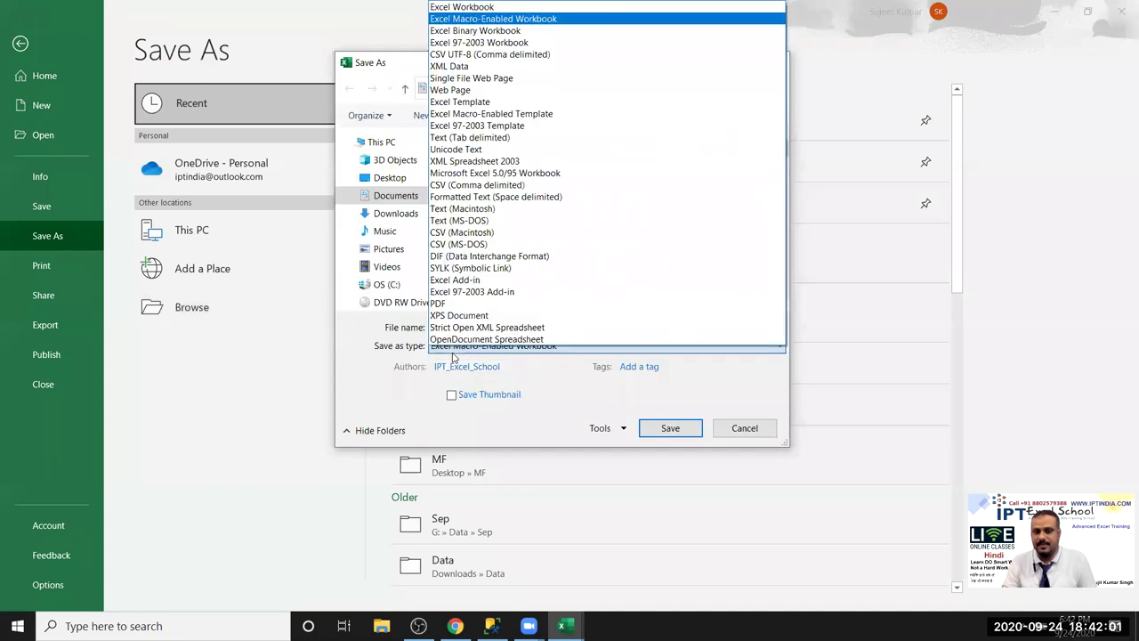
left_click(459, 9)
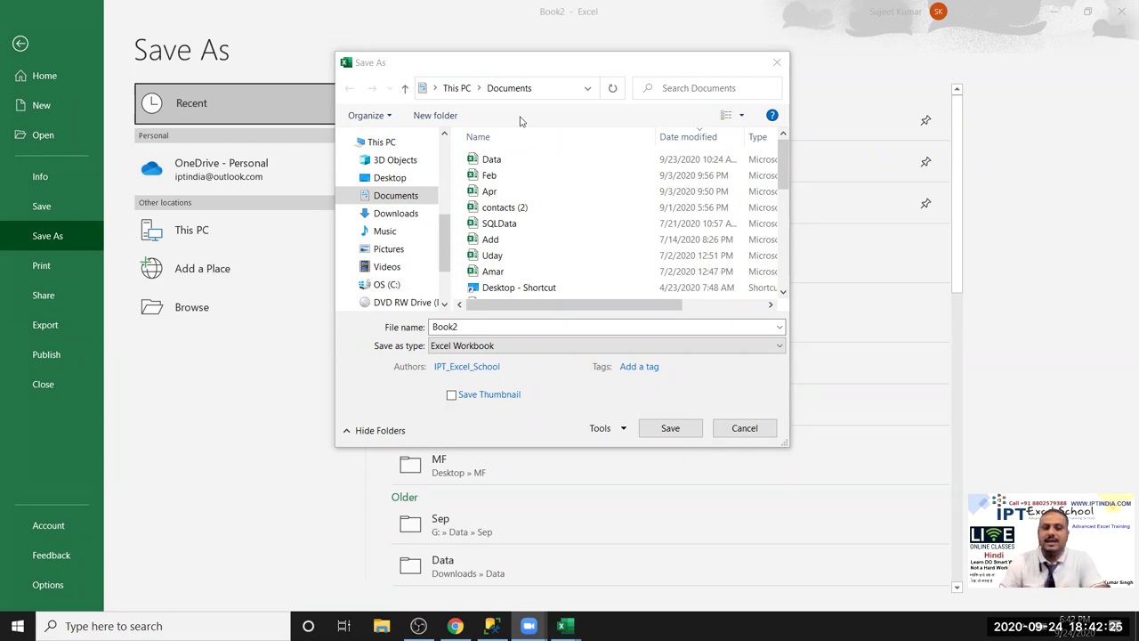
left_click(528, 344)
left_click(480, 18)
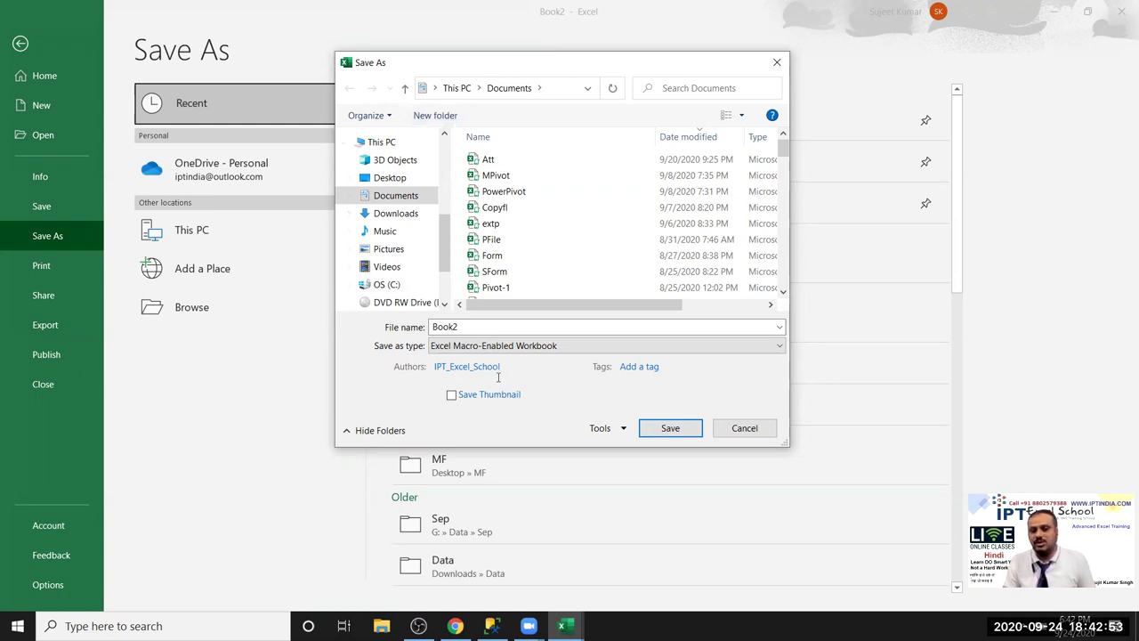
left_click(489, 354)
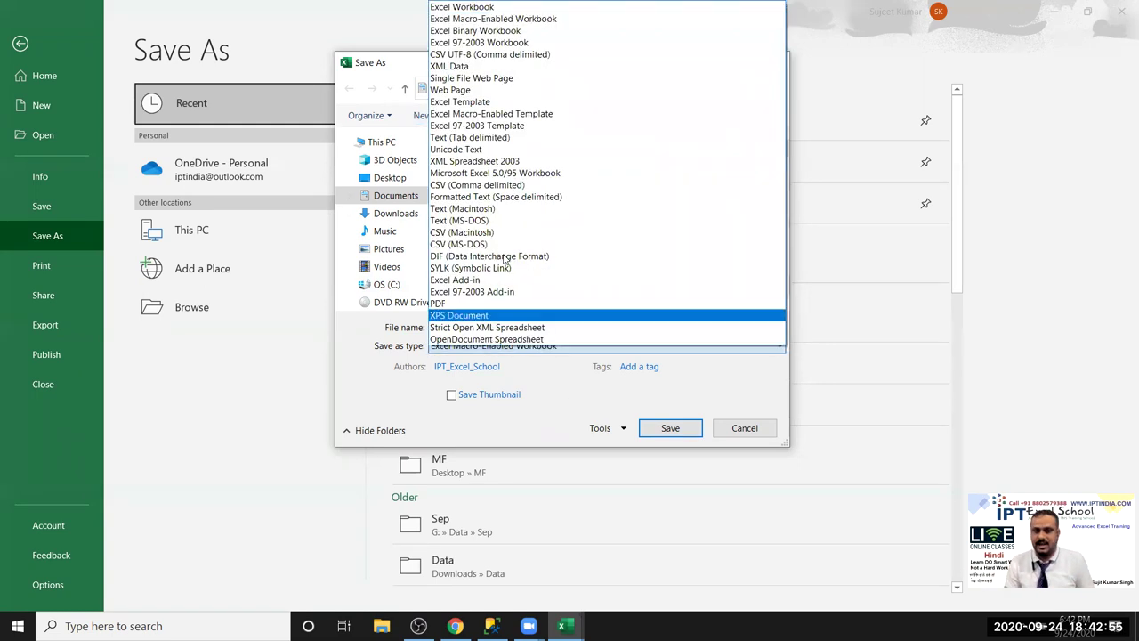
left_click(487, 19)
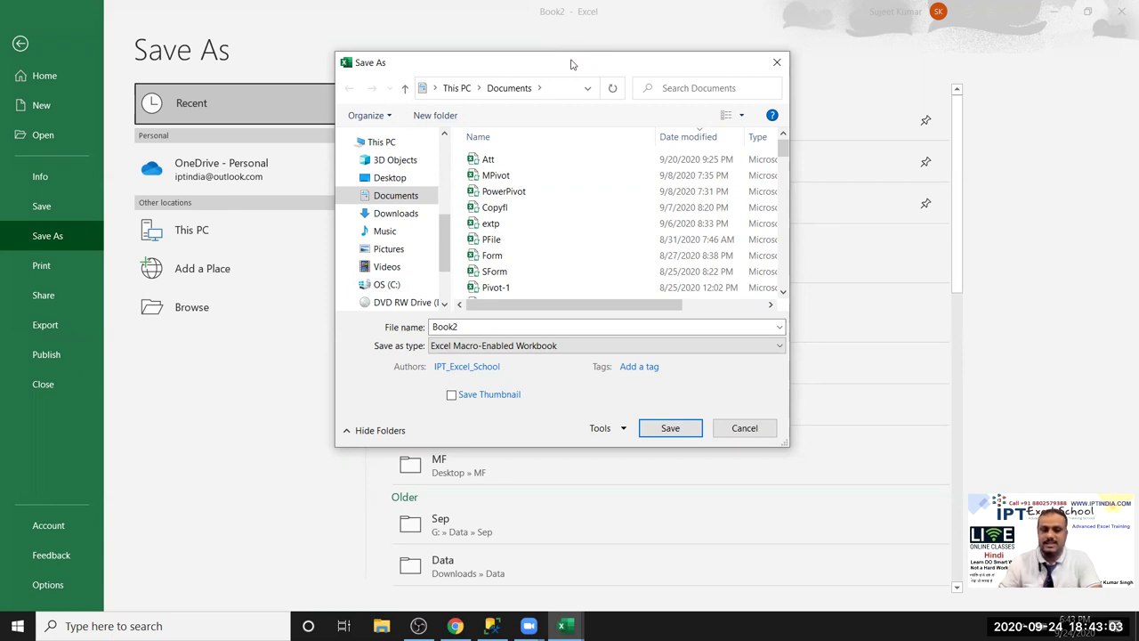
left_click(462, 345)
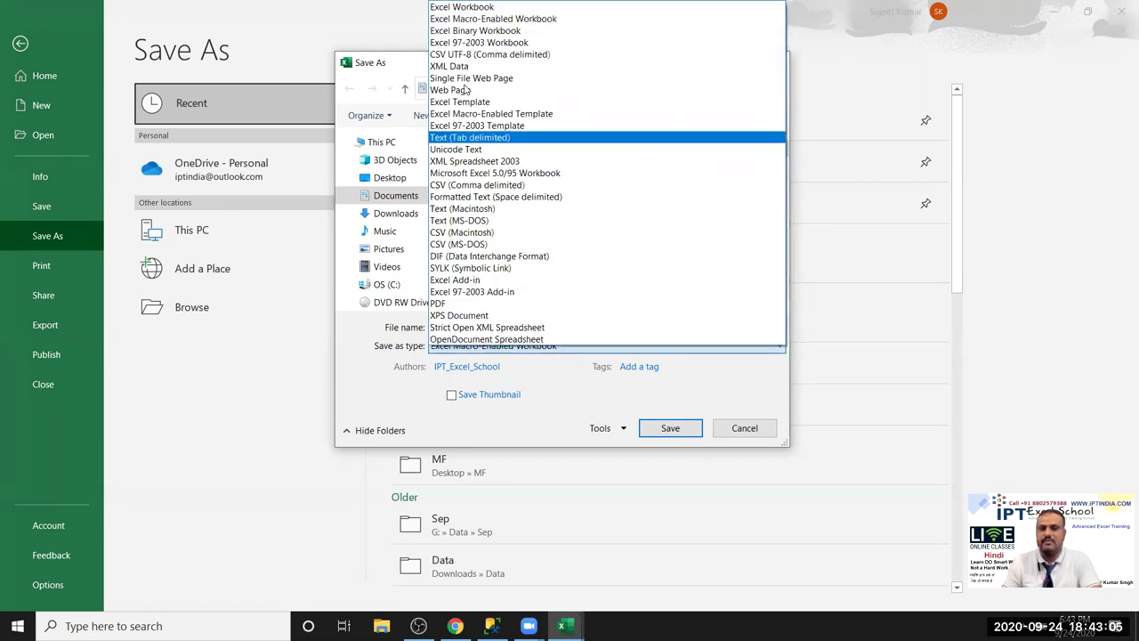
left_click(465, 8)
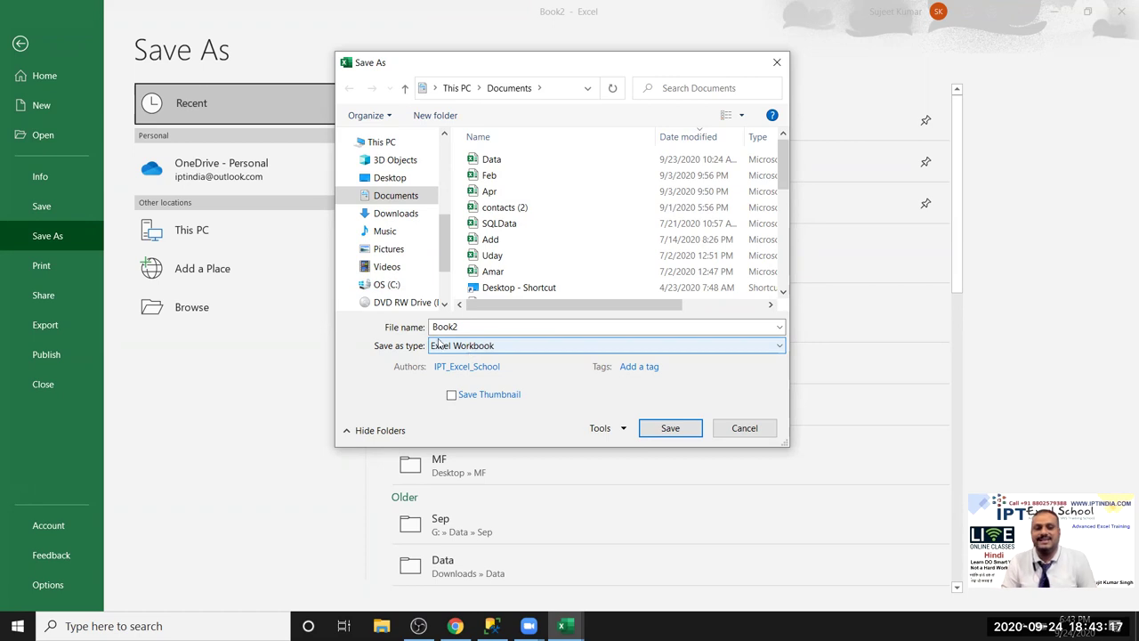
key("Escape")
left_click(70, 585)
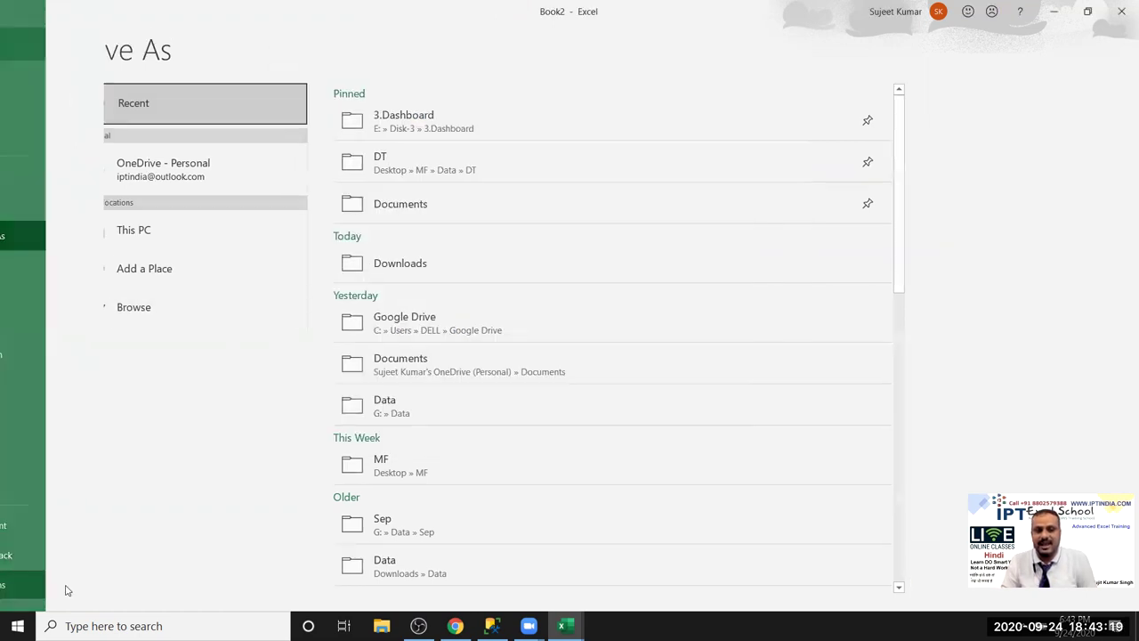
left_click(287, 171)
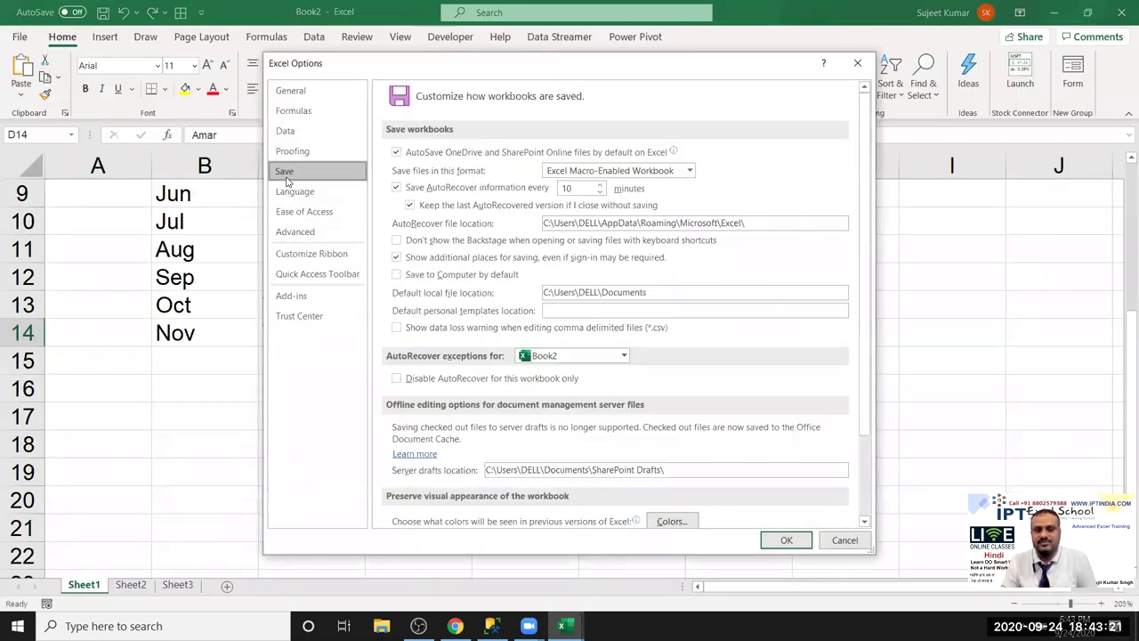
left_click(606, 175)
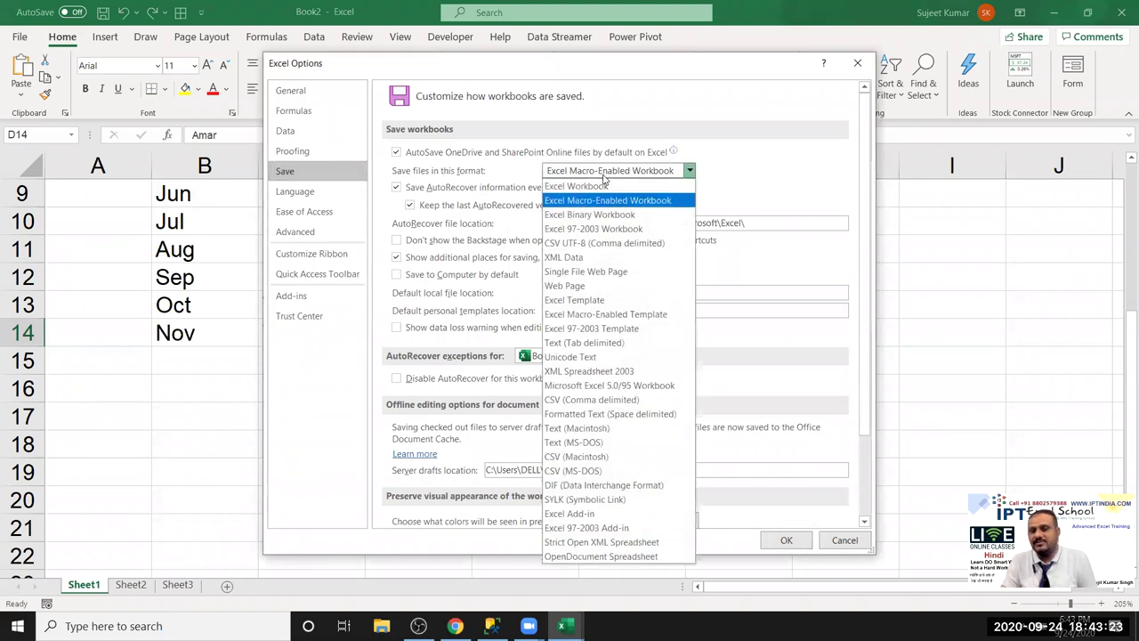
left_click(603, 201)
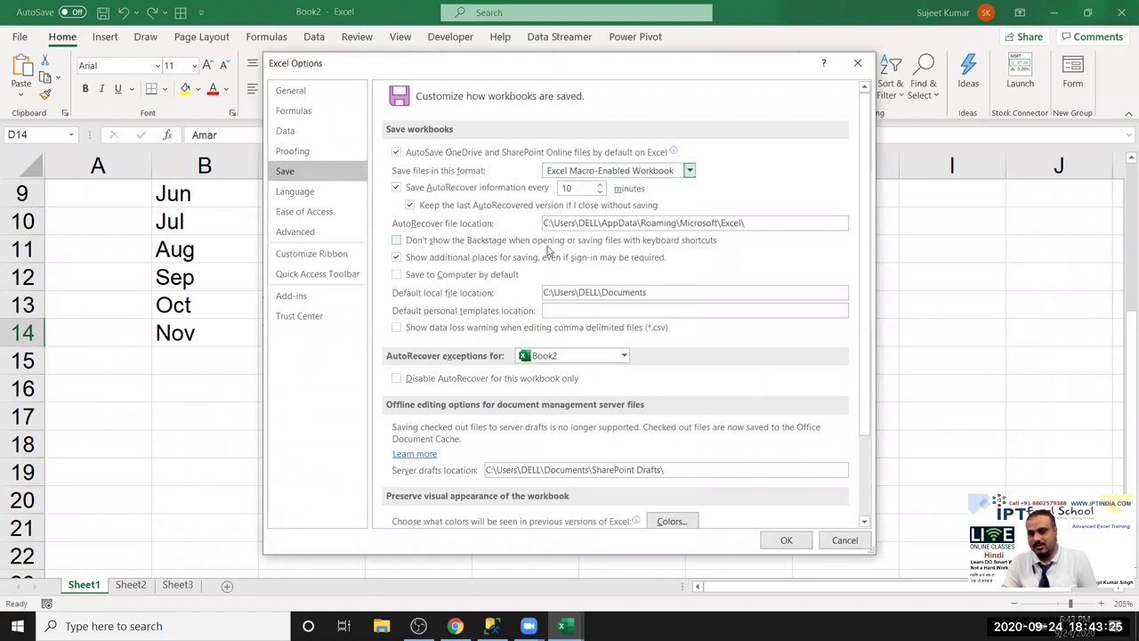
key("Return")
key("ctrl+s")
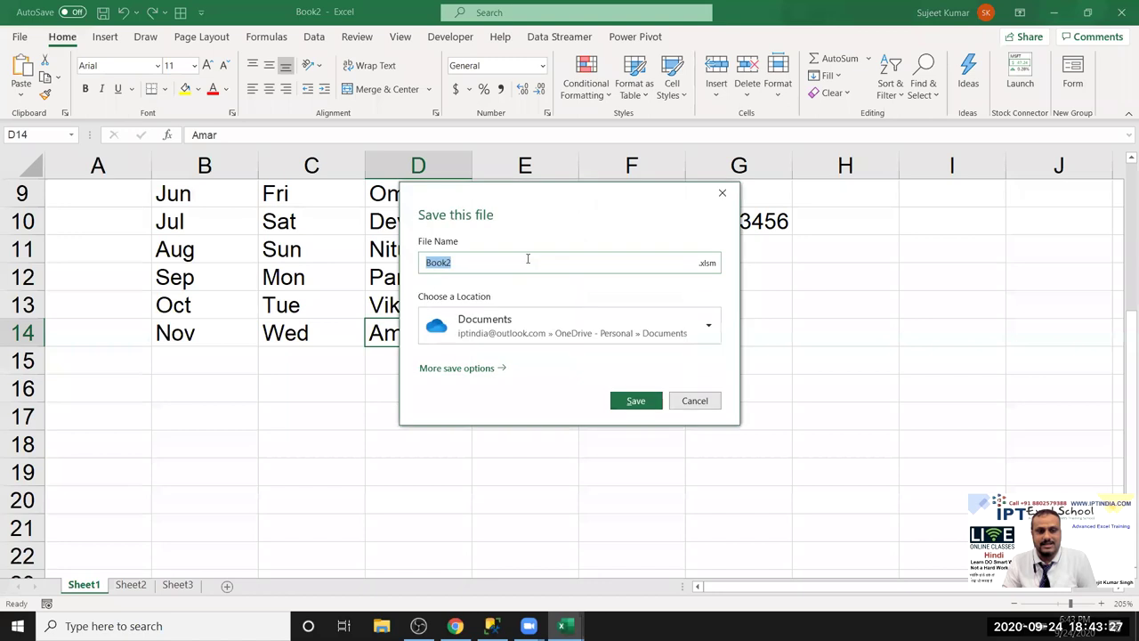
left_click(457, 369)
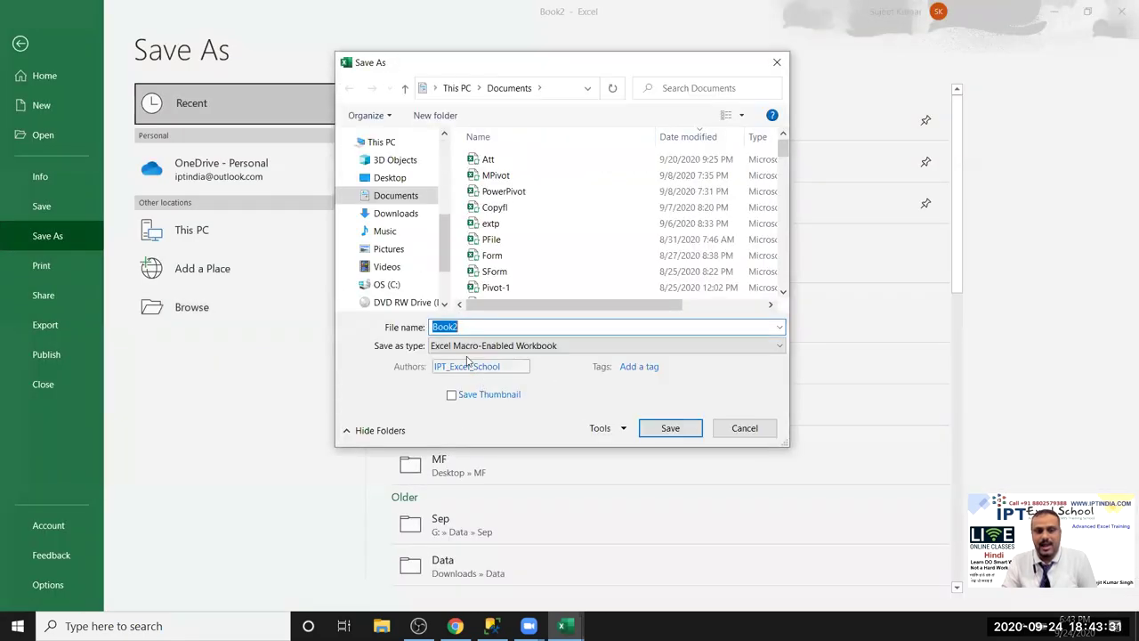
left_click(555, 92)
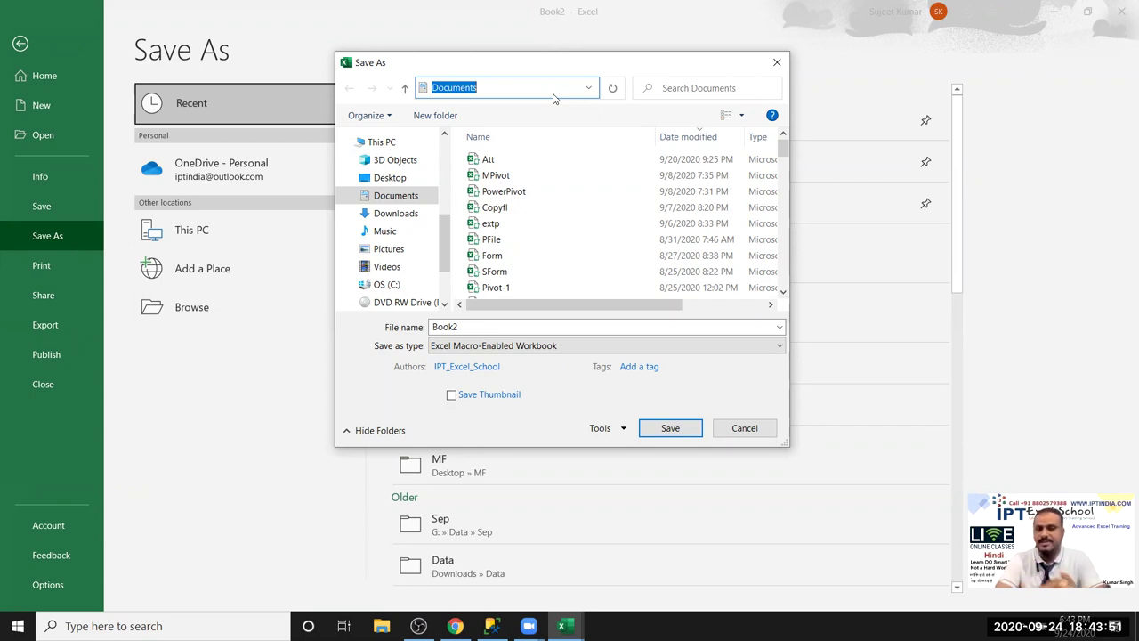
left_click(421, 393)
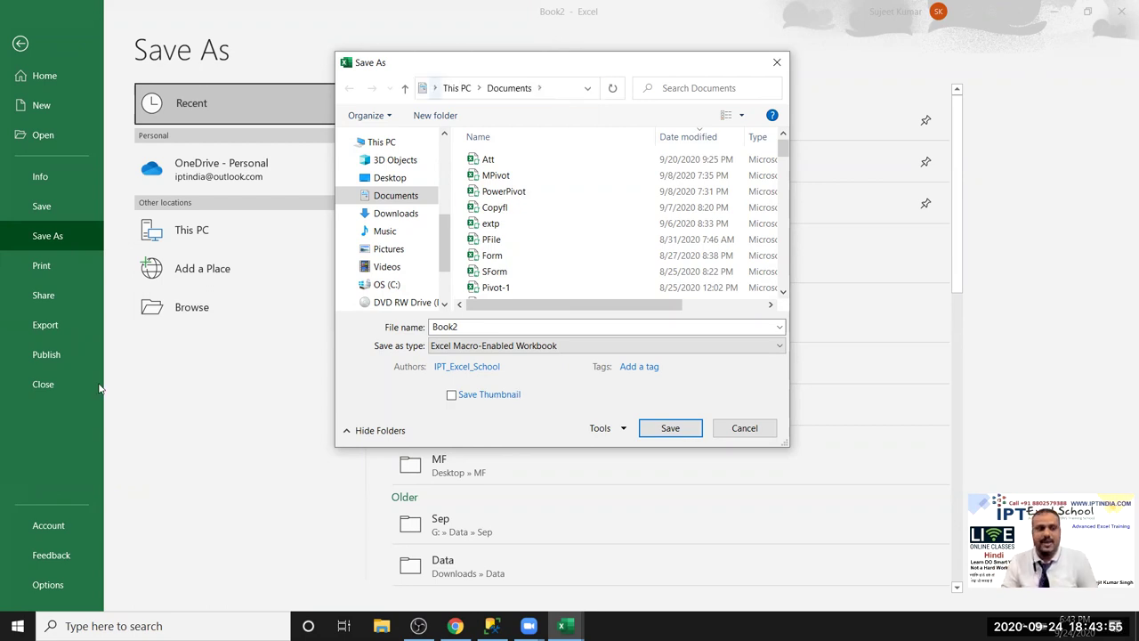
left_click(743, 428)
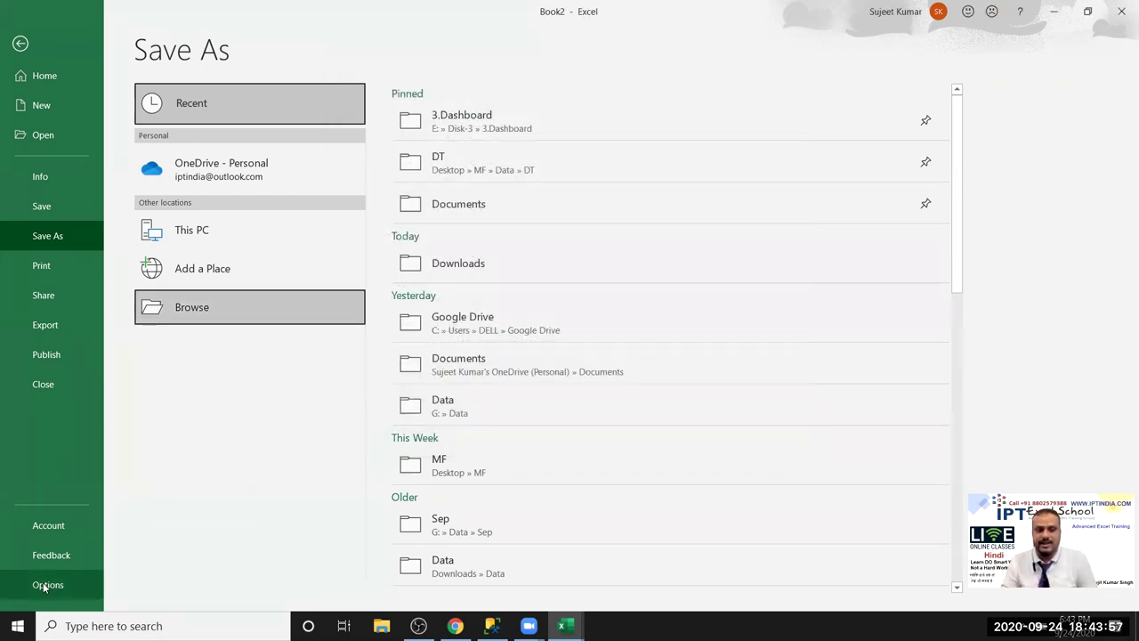
- Open Excel Options on the Save page and highlight the default local file location path
left_click(47, 583)
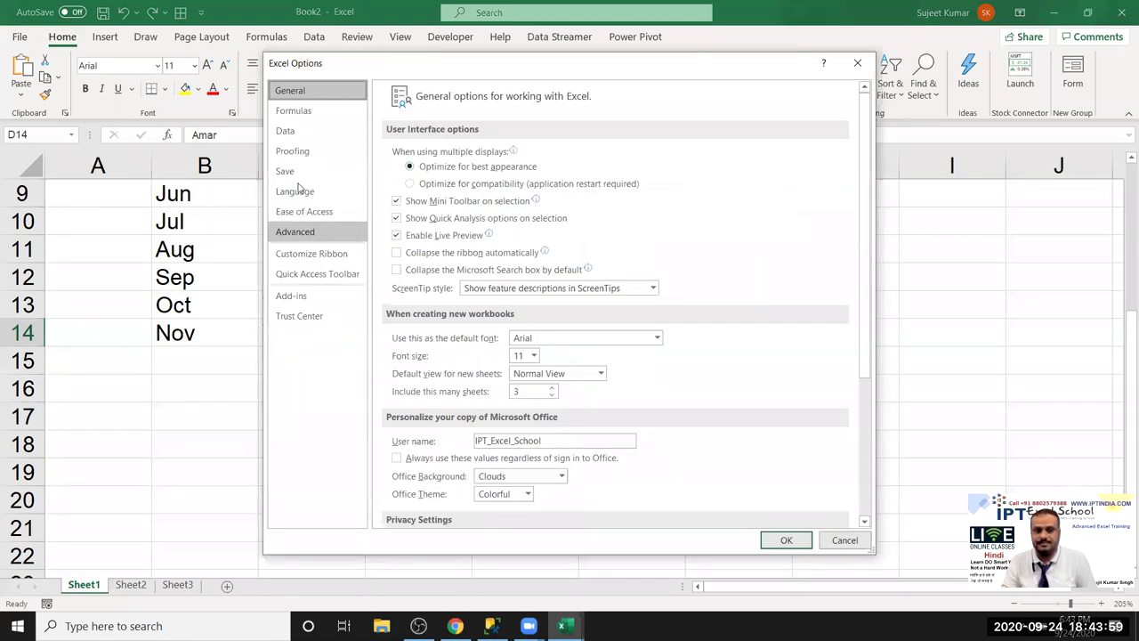
left_click(294, 172)
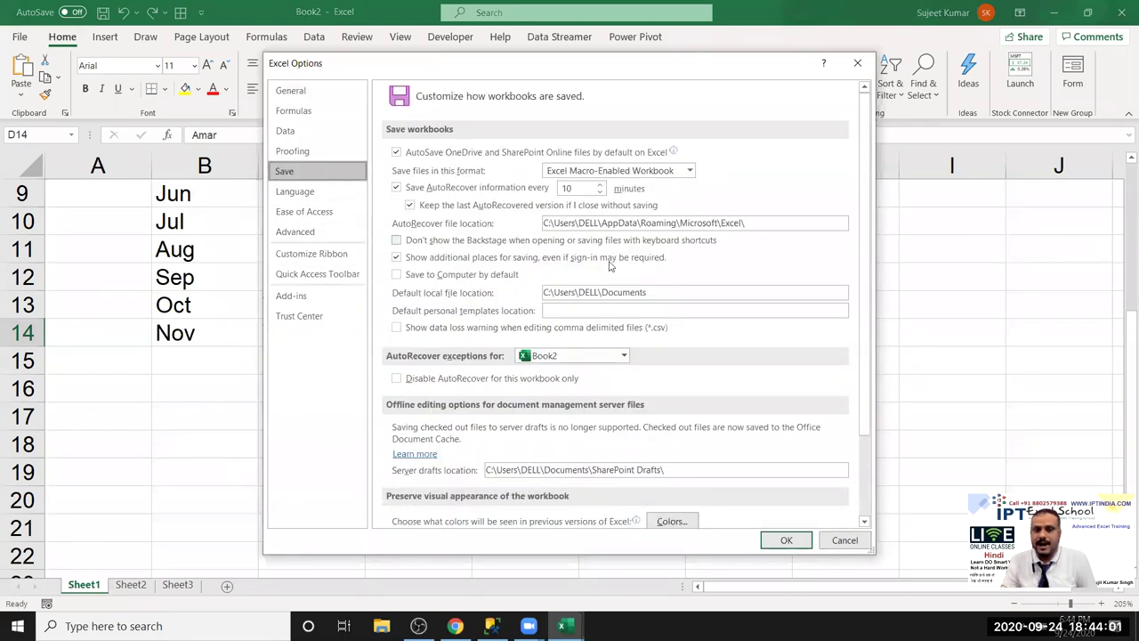
left_click(652, 294)
left_click_drag(652, 294, 509, 298)
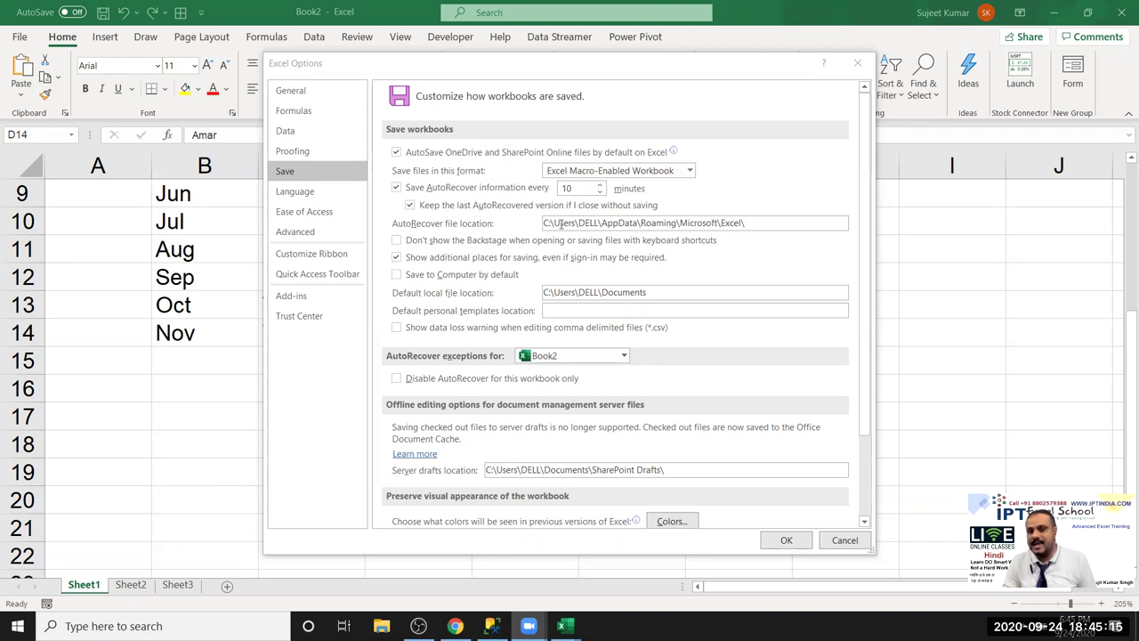
- Highlight the 10-minute AutoRecover interval and the AutoRecover file location path
left_click(572, 188)
double_click(572, 188)
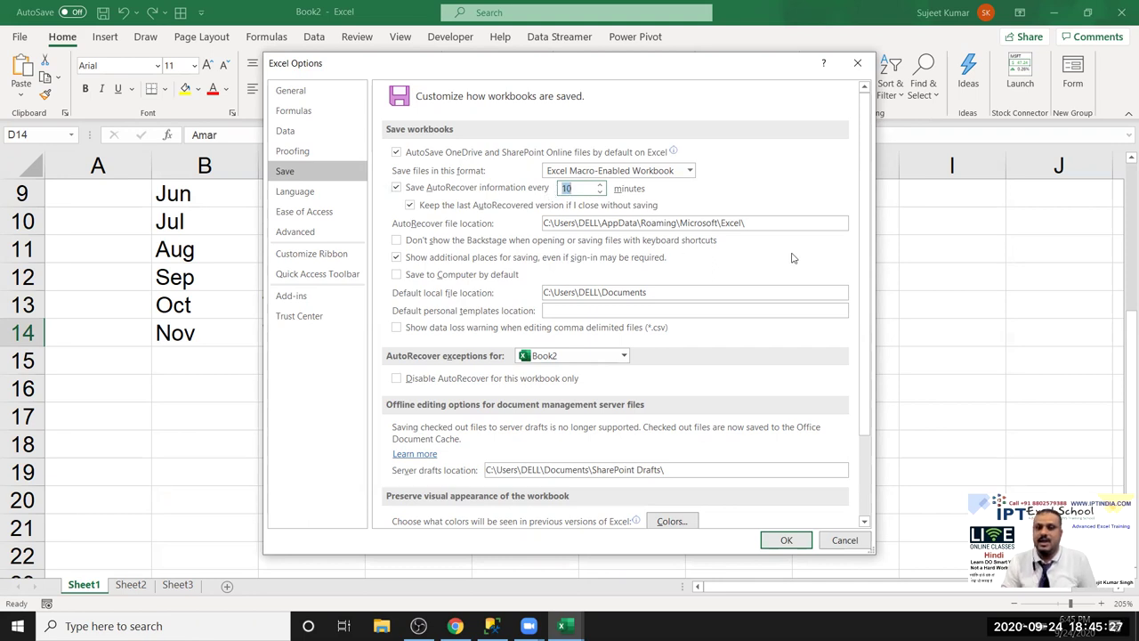
left_click_drag(745, 223, 545, 222)
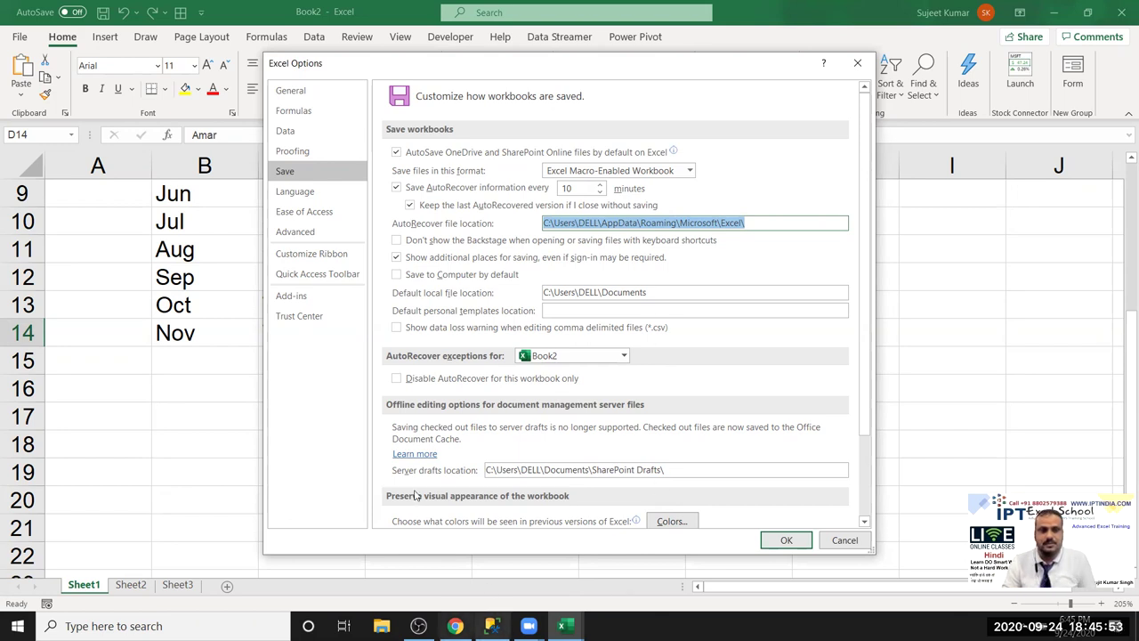
left_click(299, 201)
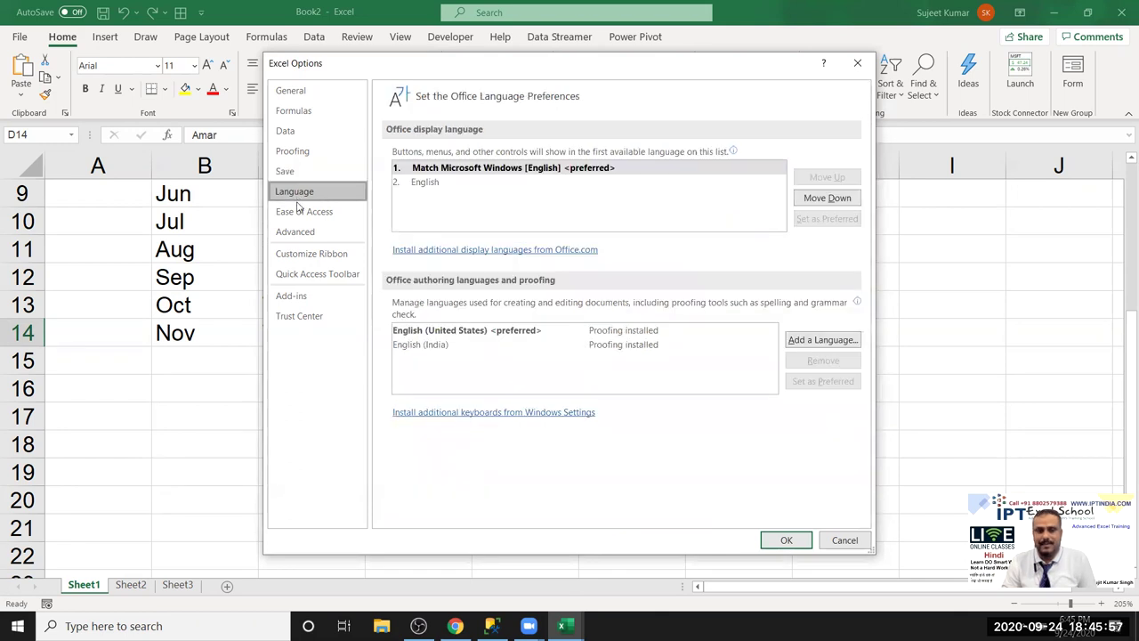
left_click(303, 212)
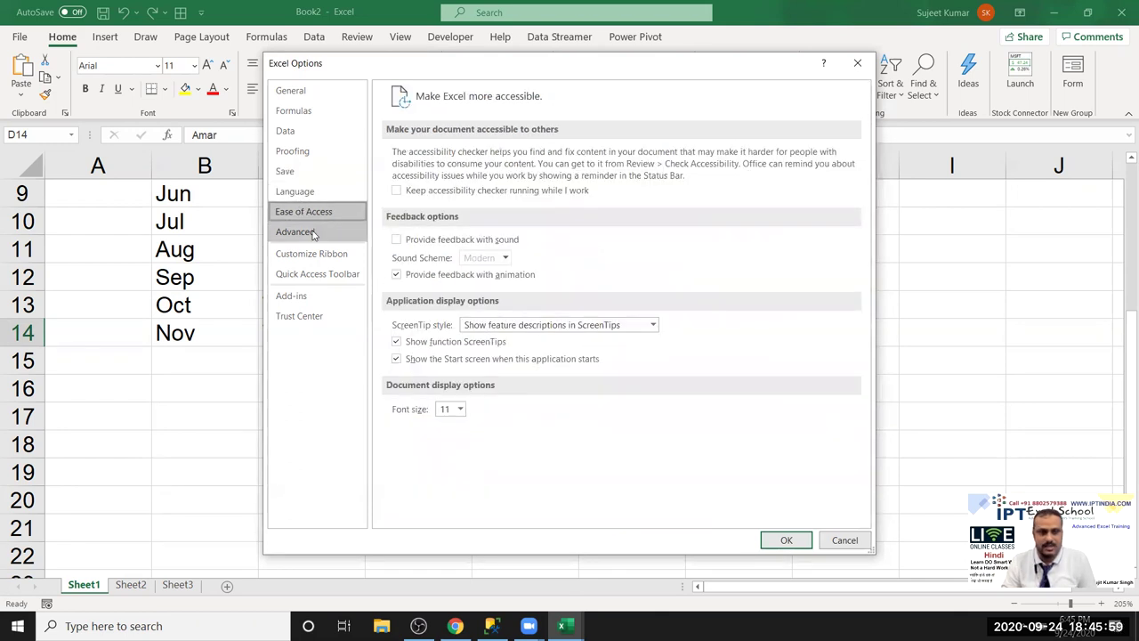
left_click(312, 233)
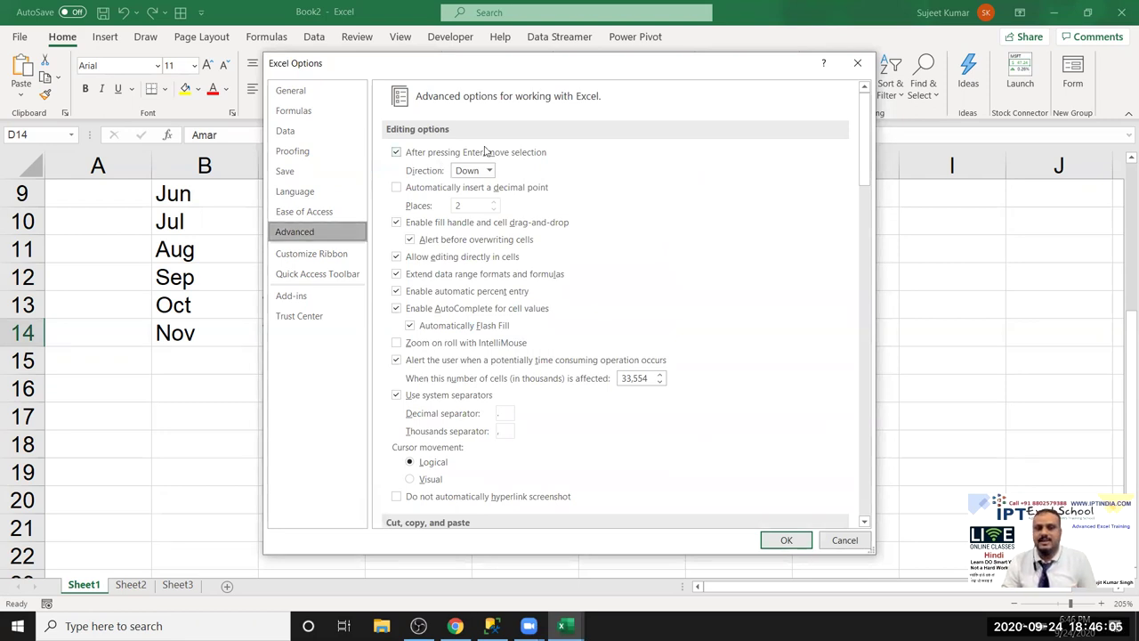
left_click(857, 63)
left_click(604, 218)
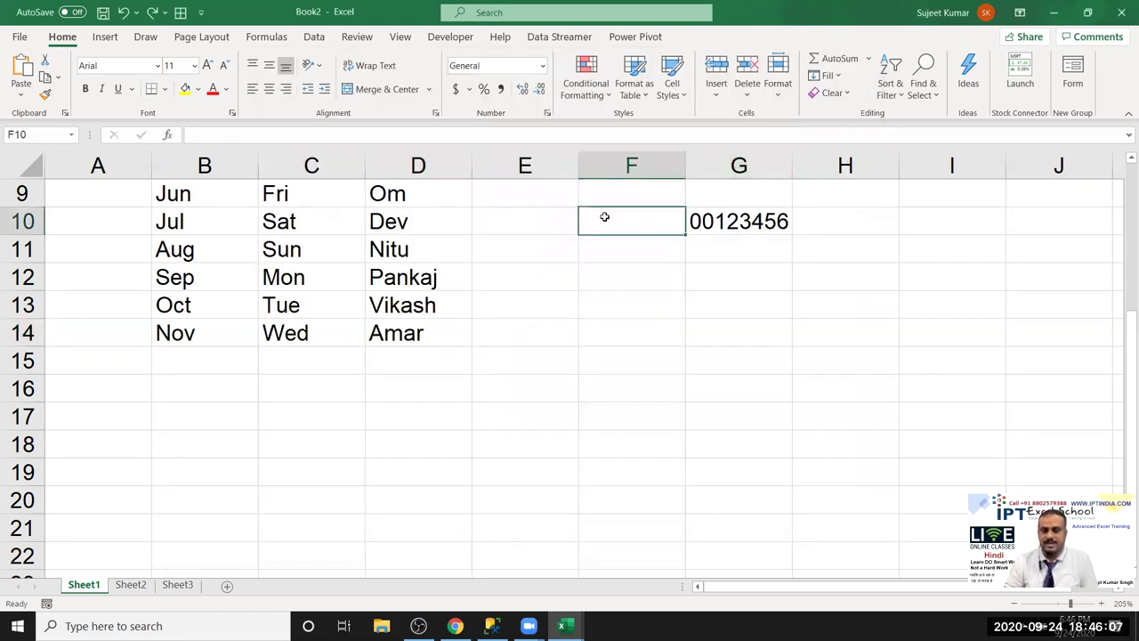
key("Return")
key("Return")
key("Return")
key("Return")
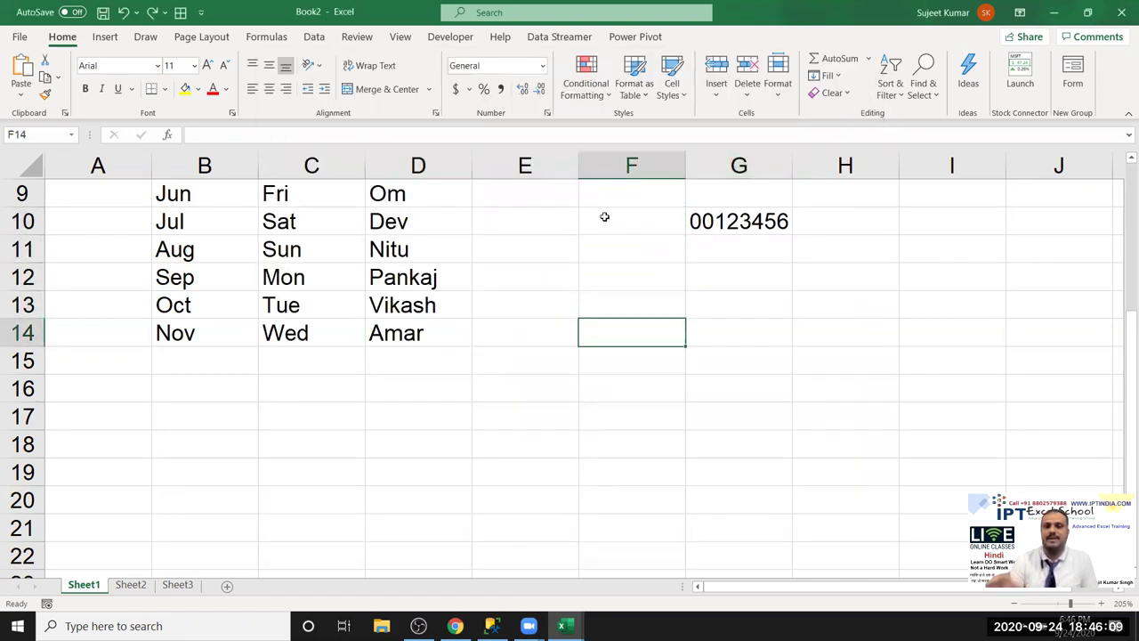
left_click(19, 37)
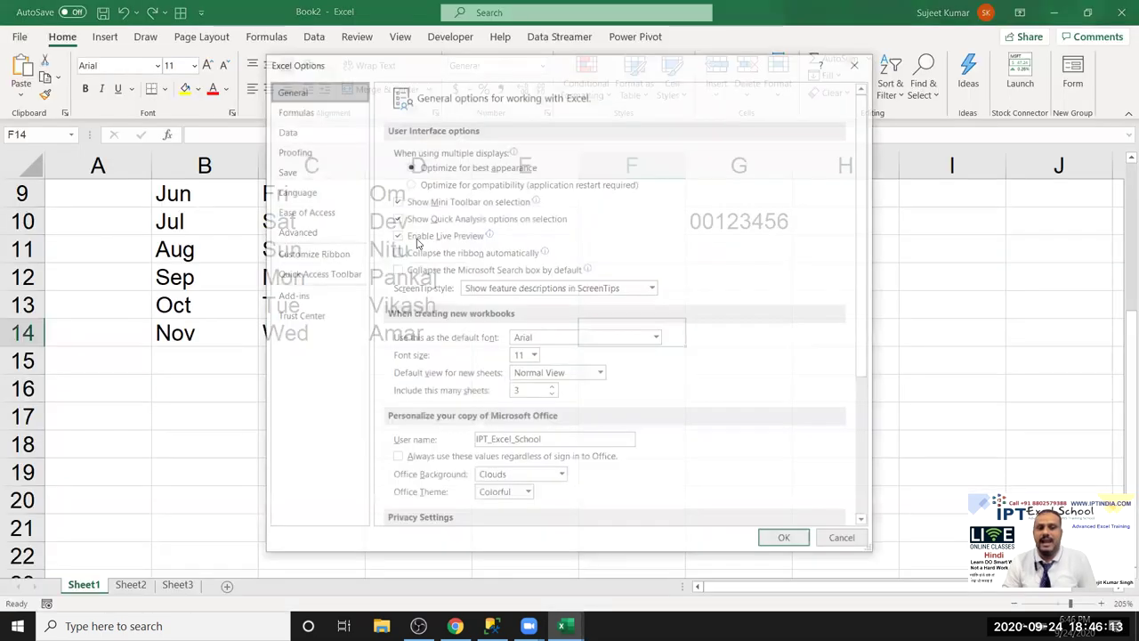
- On the Advanced page, keep Down as the Enter move direction and shift the Options window aside
left_click(295, 232)
left_click(488, 171)
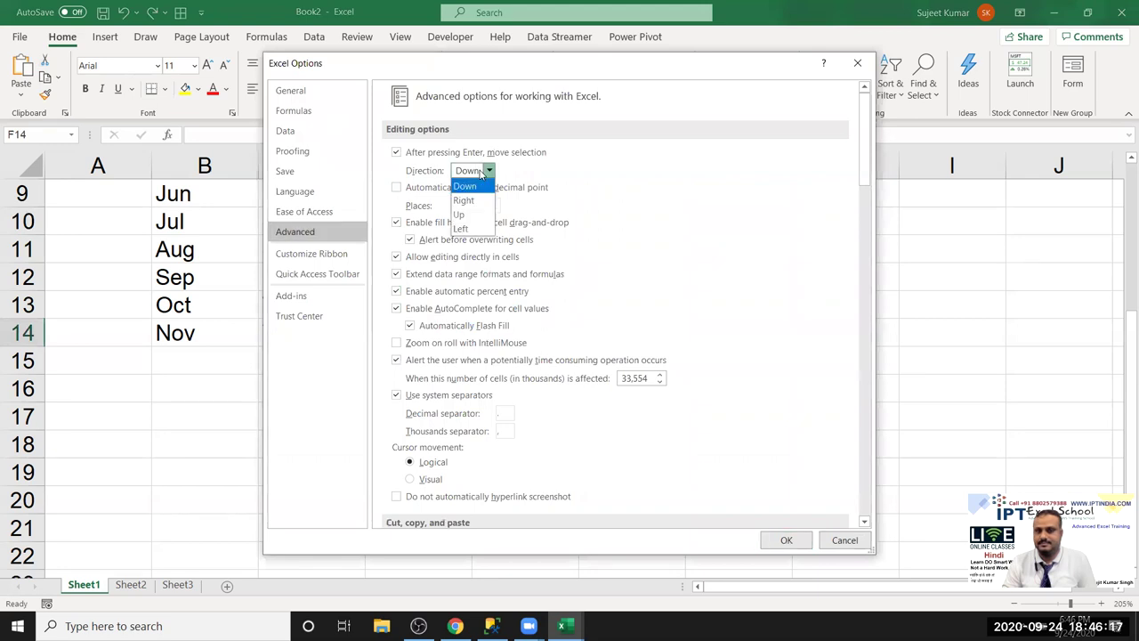
left_click(668, 176)
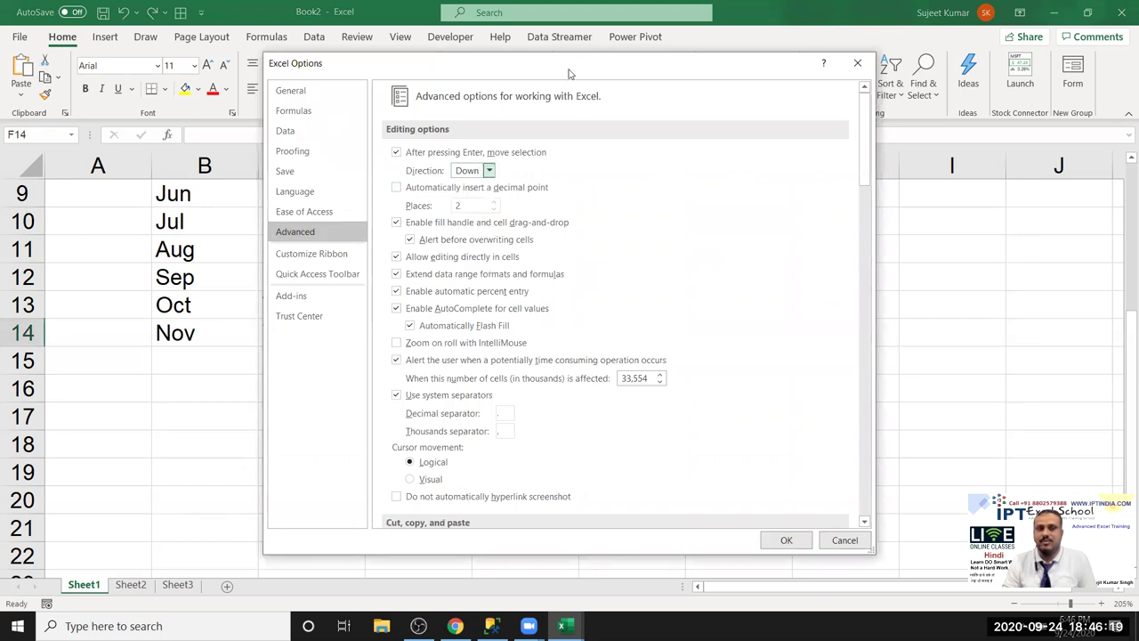
left_click_drag(600, 78, 795, 31)
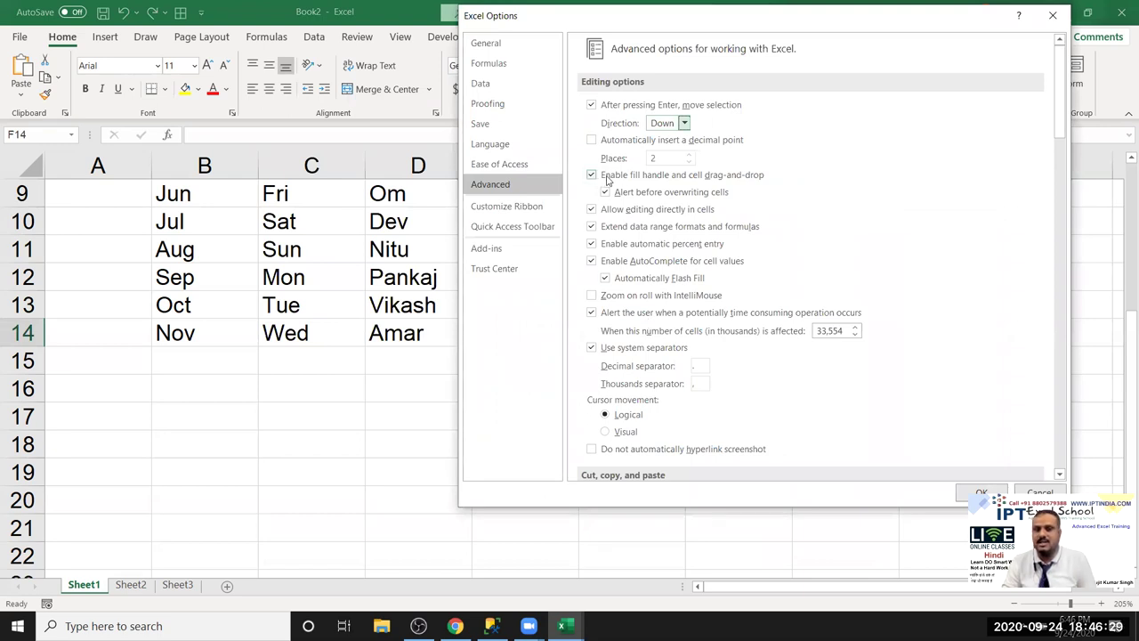
- Scroll the Advanced settings down toward Edit Custom Lists, moving the window further left
scroll(668, 249, "down", 4)
scroll(704, 294, "down", 3)
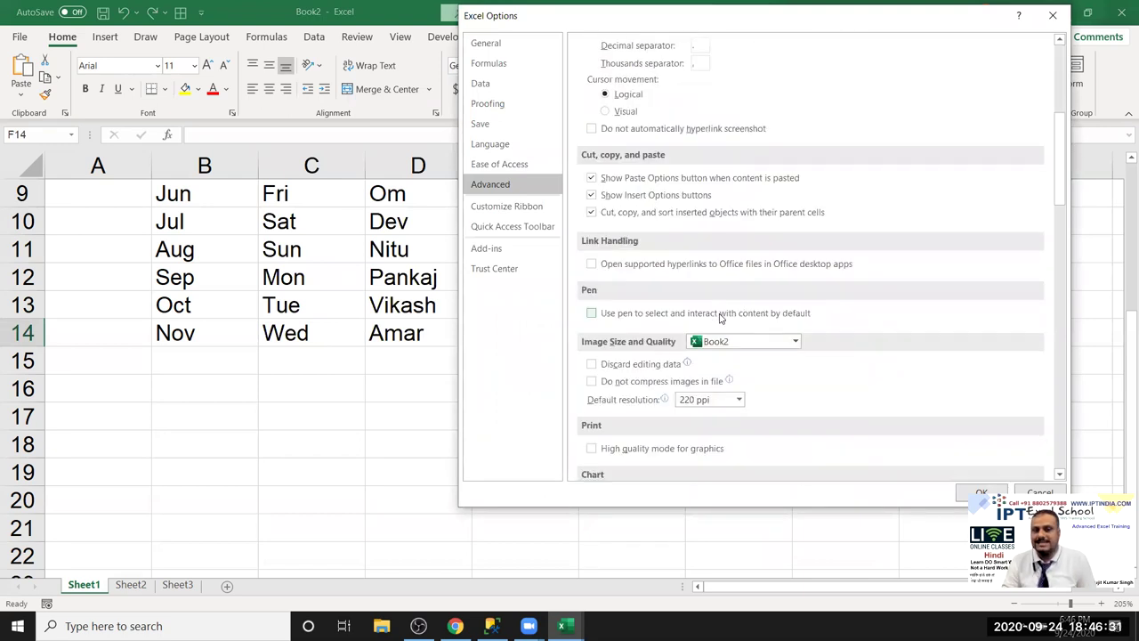
scroll(721, 317, "down", 1)
scroll(721, 317, "down", 1)
scroll(721, 318, "down", 3)
scroll(721, 318, "down", 3)
scroll(719, 317, "down", 2)
scroll(719, 316, "down", 3)
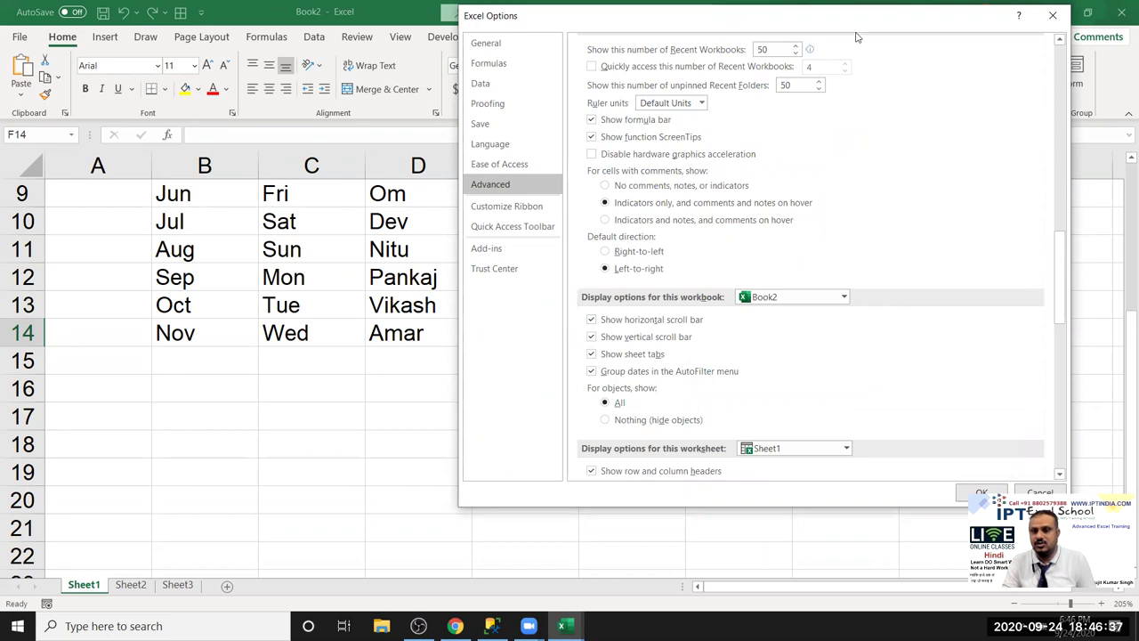
left_click_drag(857, 18, 531, 40)
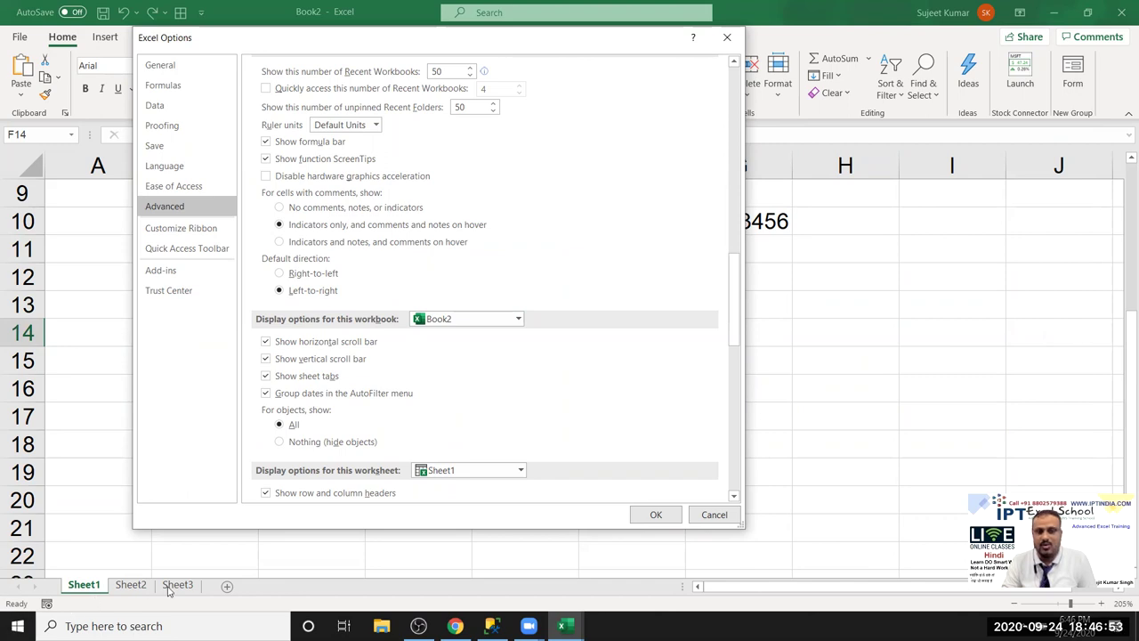
scroll(485, 389, "down", 1)
scroll(485, 389, "down", 2)
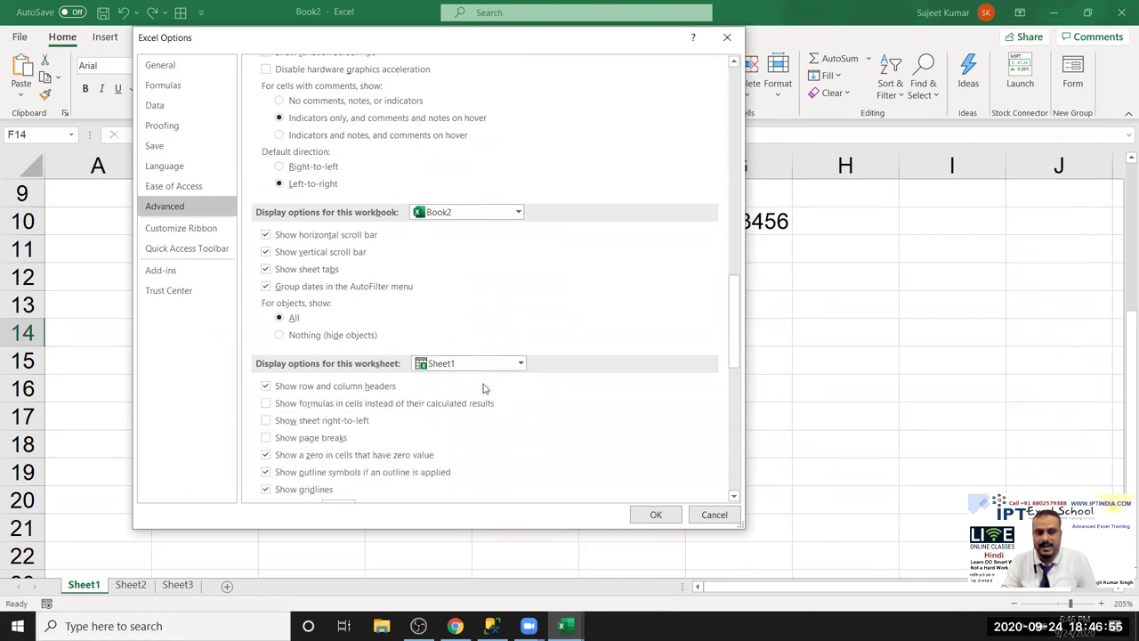
scroll(485, 389, "down", 1)
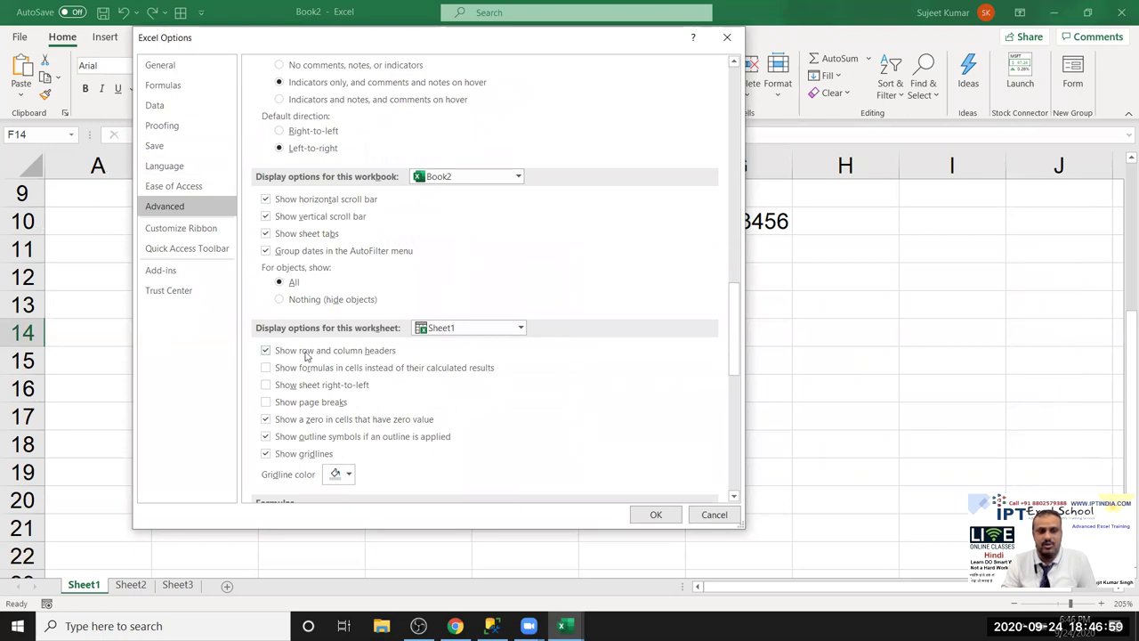
scroll(561, 438, "down", 1)
scroll(560, 438, "down", 3)
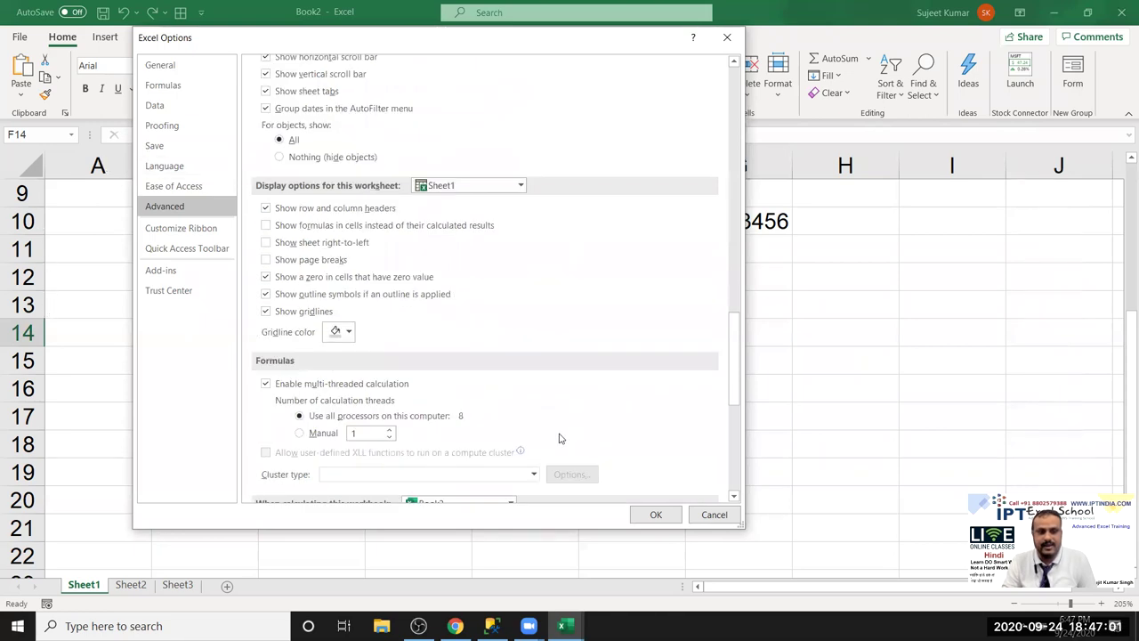
scroll(561, 438, "down", 2)
scroll(561, 438, "down", 3)
scroll(561, 438, "down", 4)
scroll(561, 438, "down", 1)
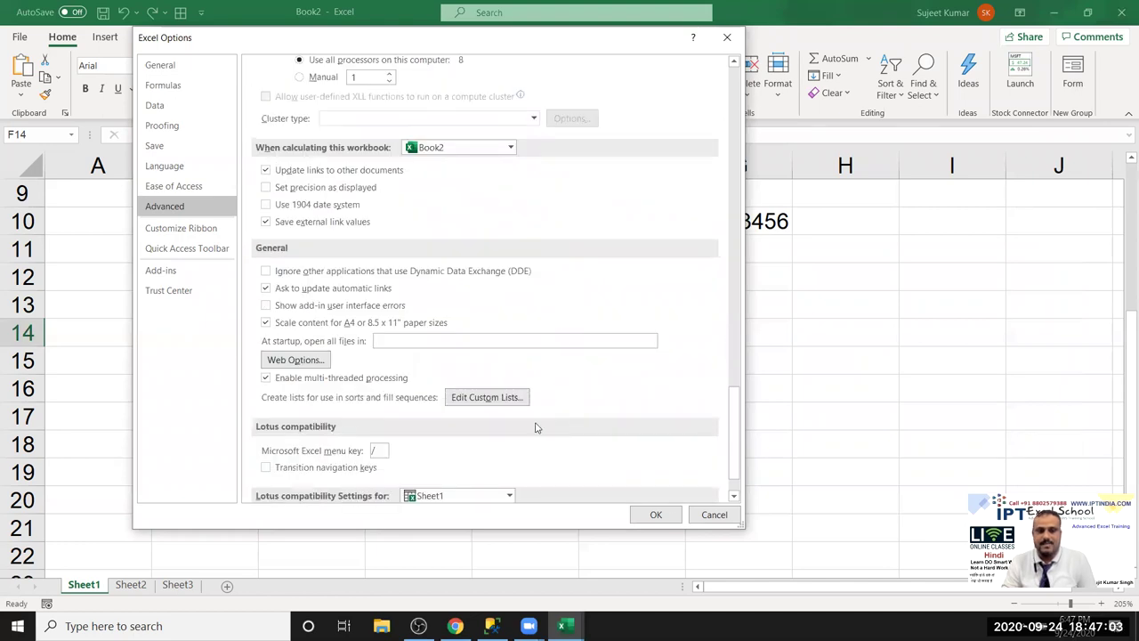
- Close Excel Options unchanged and select cells B4 (Jan) and C4 (Sun)
key("Escape")
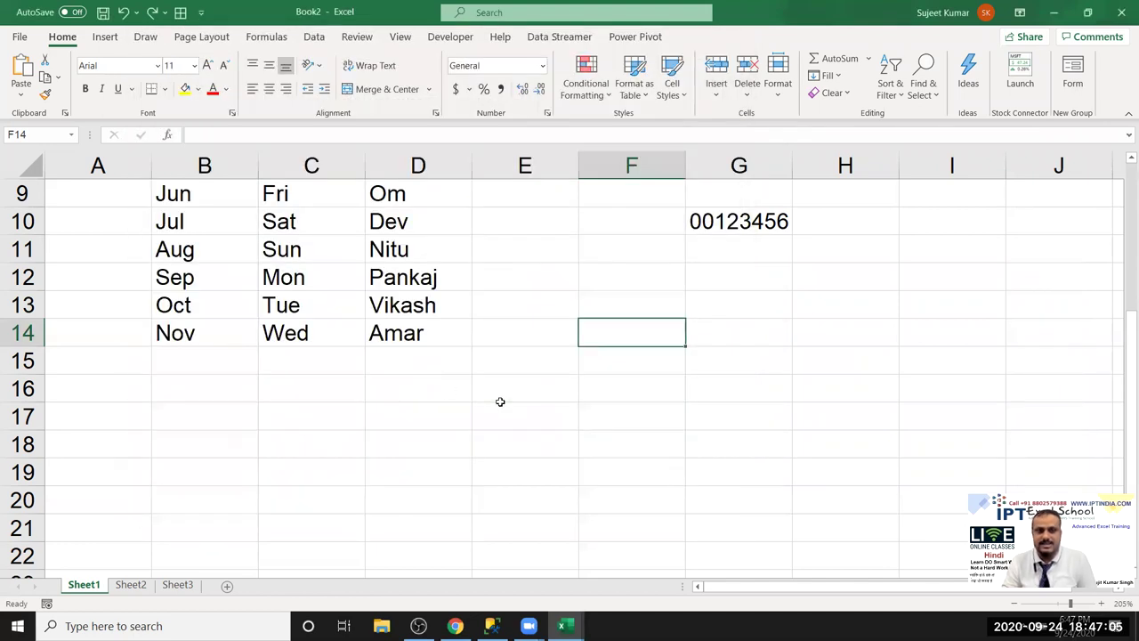
scroll(433, 390, "up", 2)
scroll(282, 402, "up", 1)
left_click(183, 278)
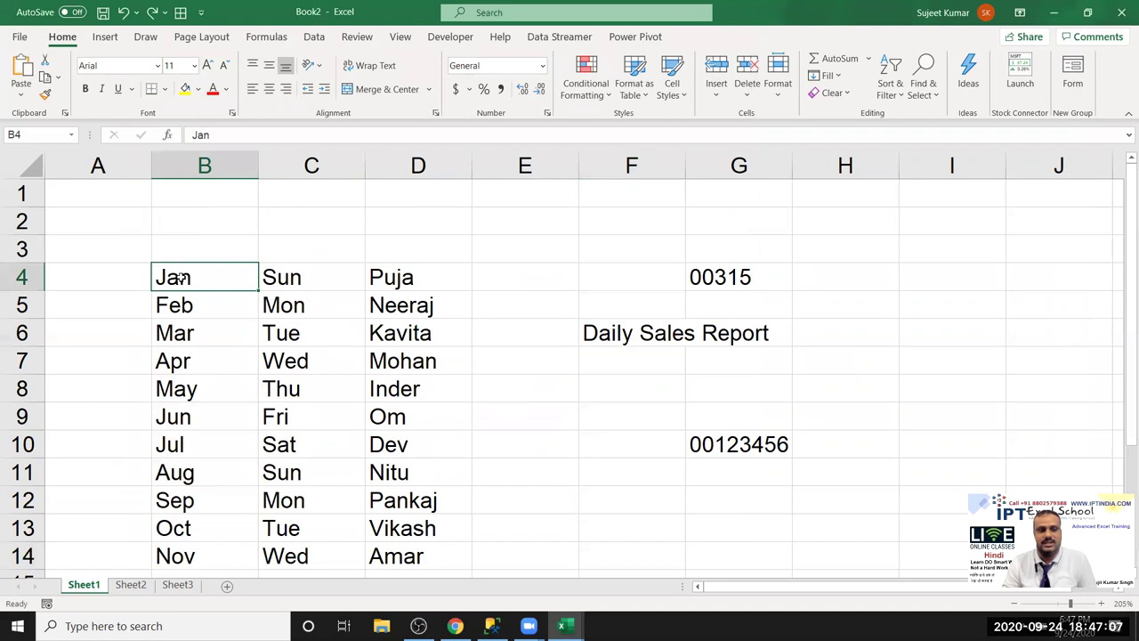
left_click(312, 278)
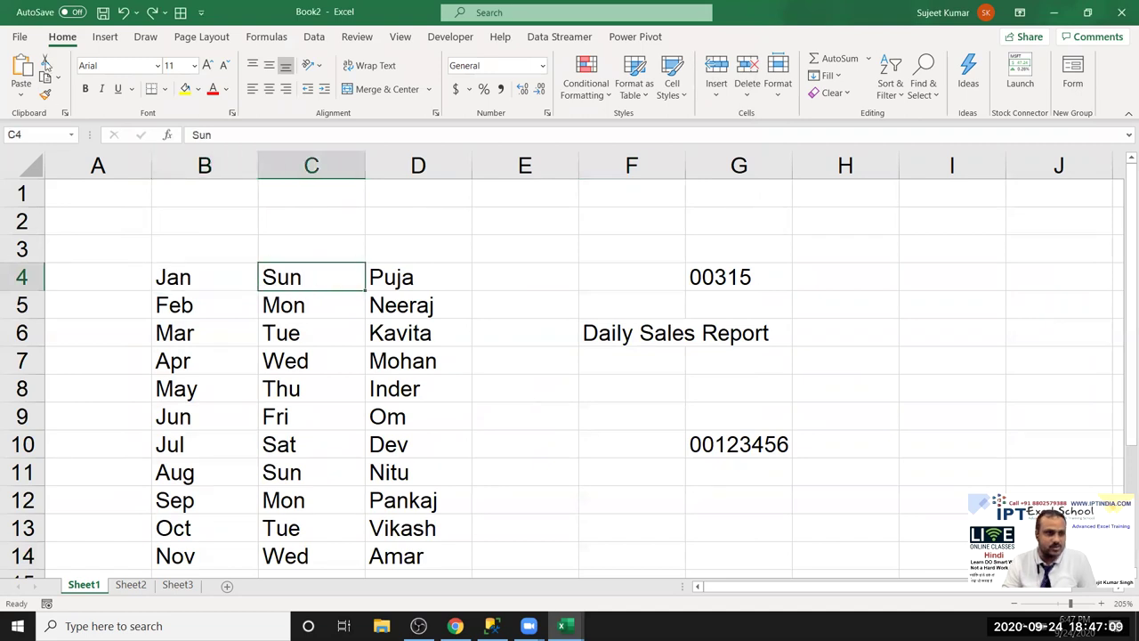
- Open Edit Custom Lists from the bottom of the Advanced options page
left_click(21, 36)
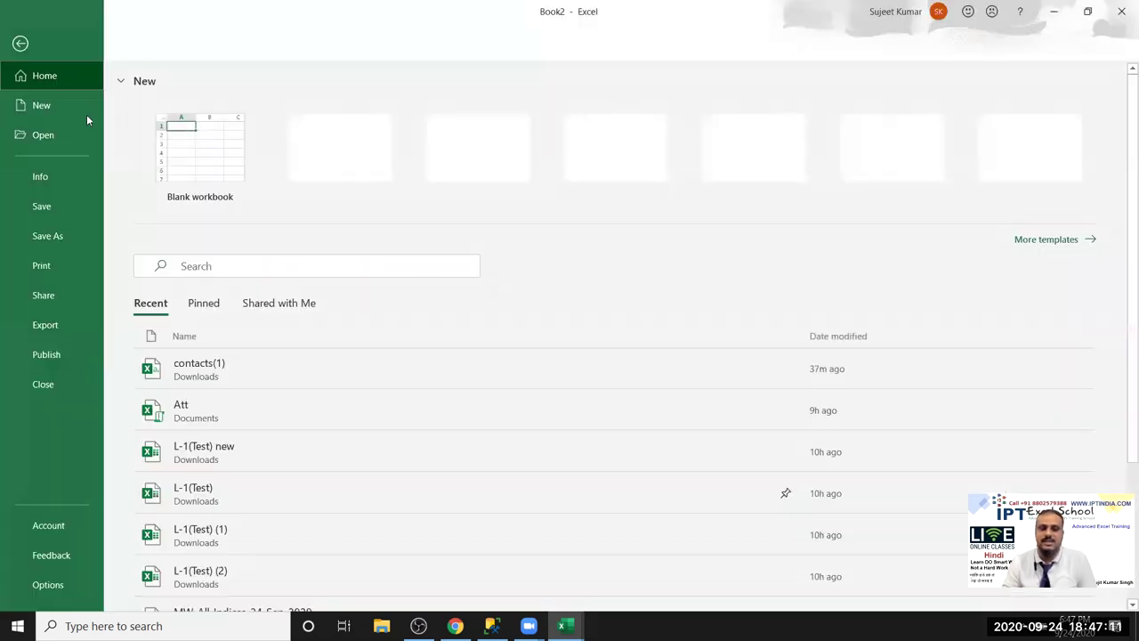
left_click(68, 586)
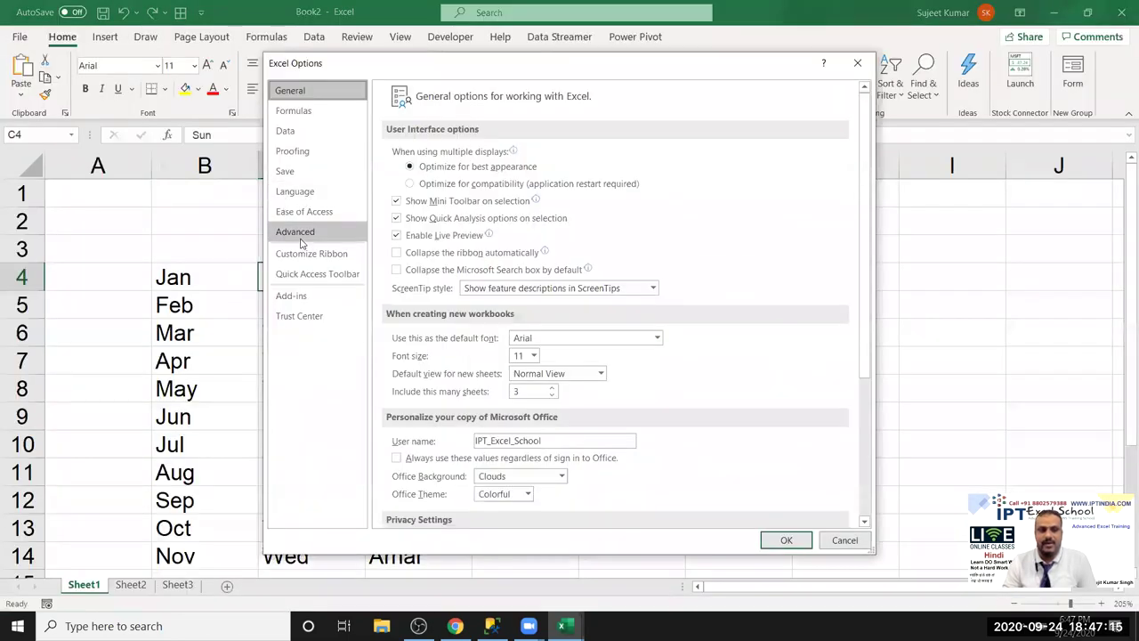
left_click(299, 234)
left_click_drag(862, 169, 874, 522)
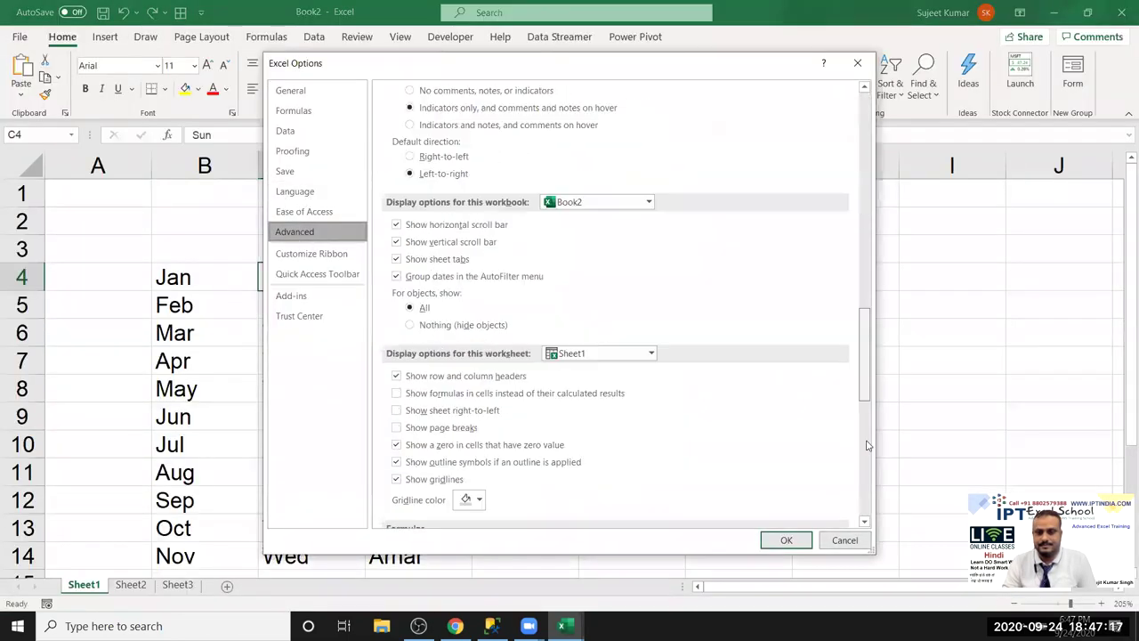
left_click(620, 374)
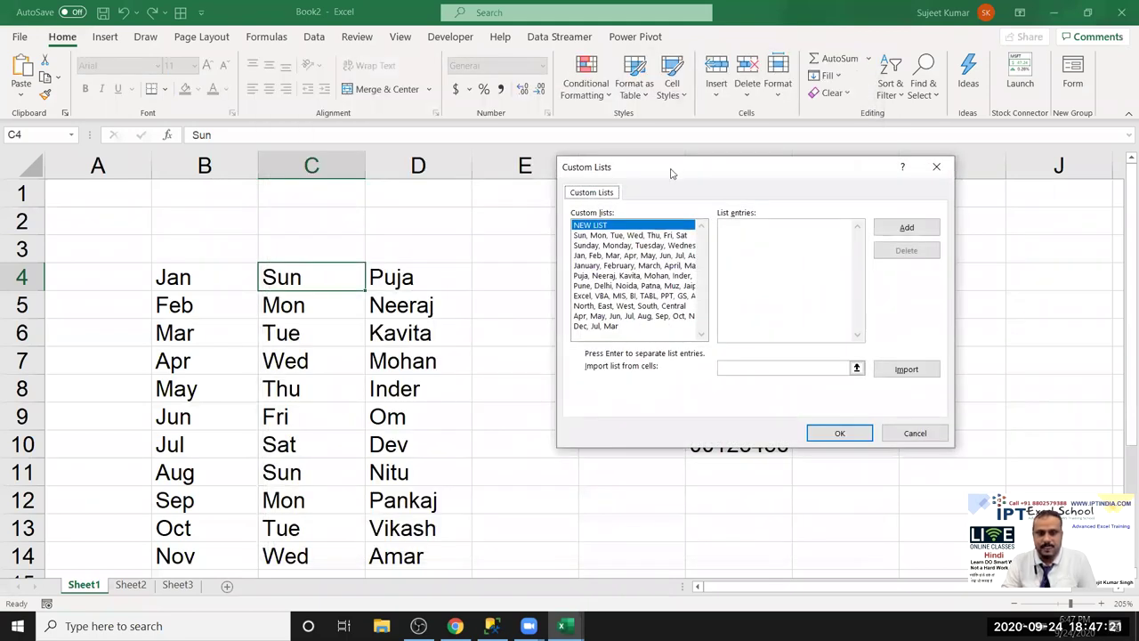
- Enter TFT, DVD, CD, RAM, CRT, MB, HD as a new list's entries and add it
left_click_drag(672, 174, 465, 179)
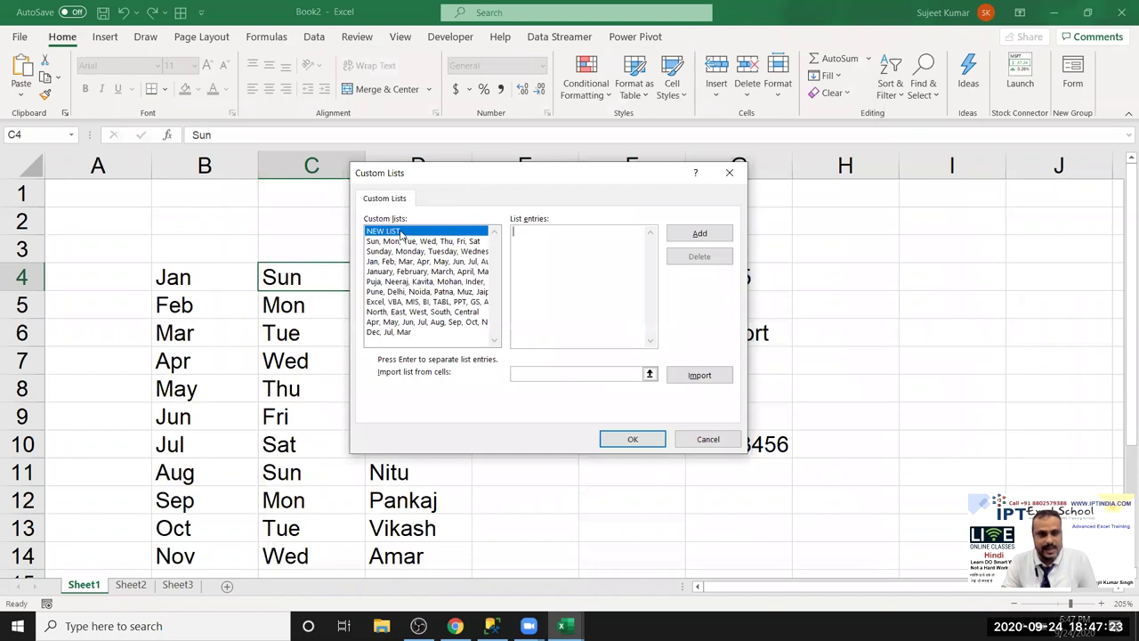
left_click(401, 233)
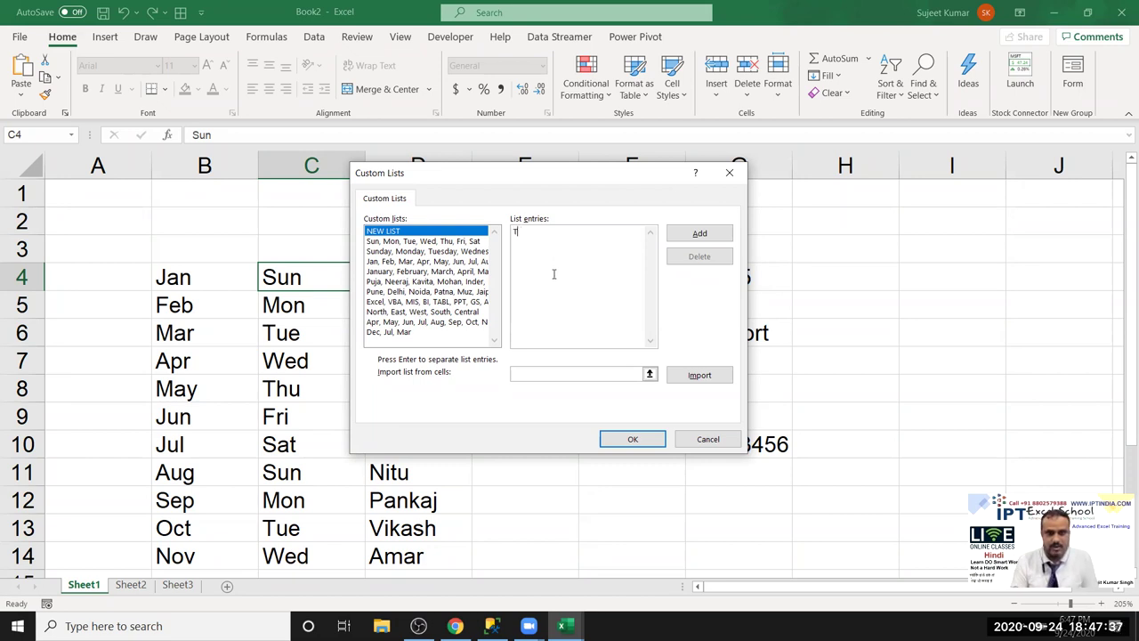
type("FT")
type("DVD")
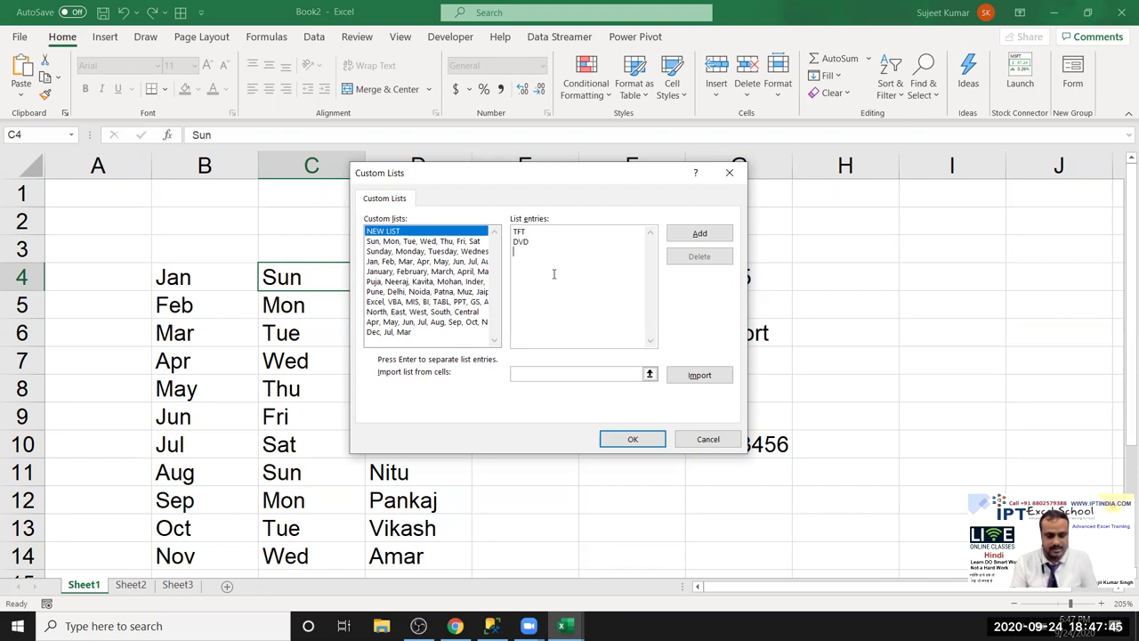
type("RAM ")
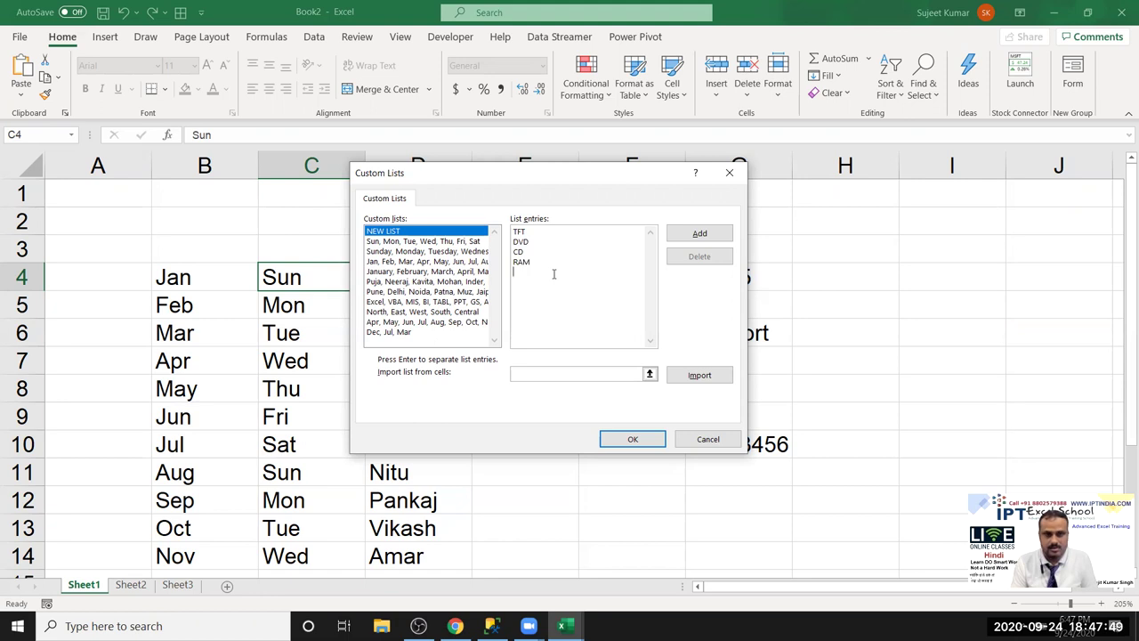
type("CP")
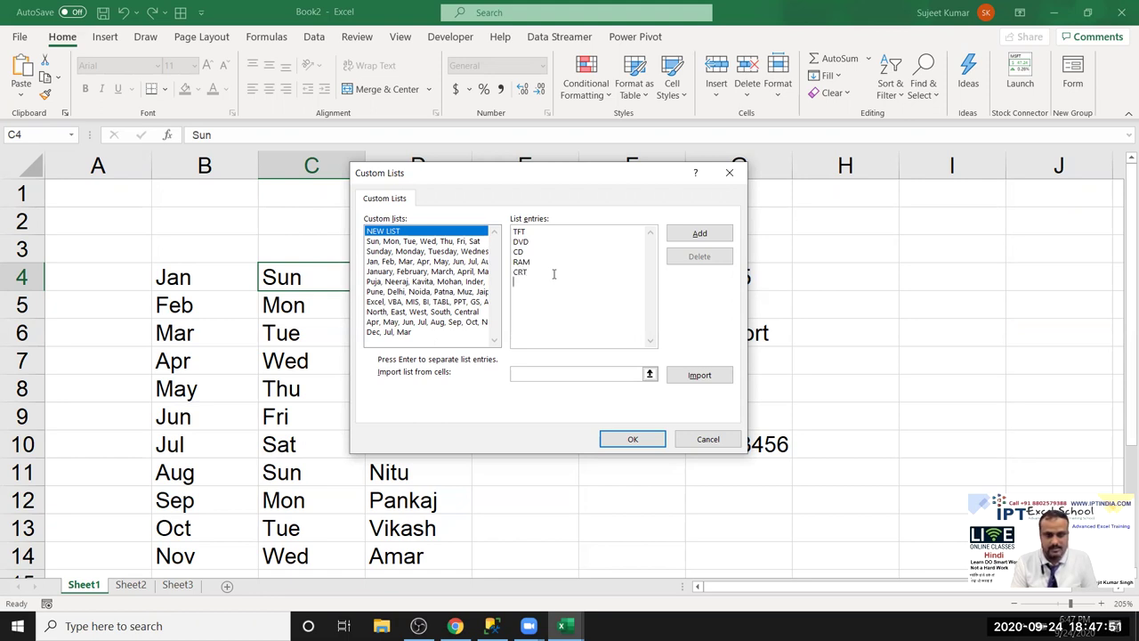
key("Return")
type("B")
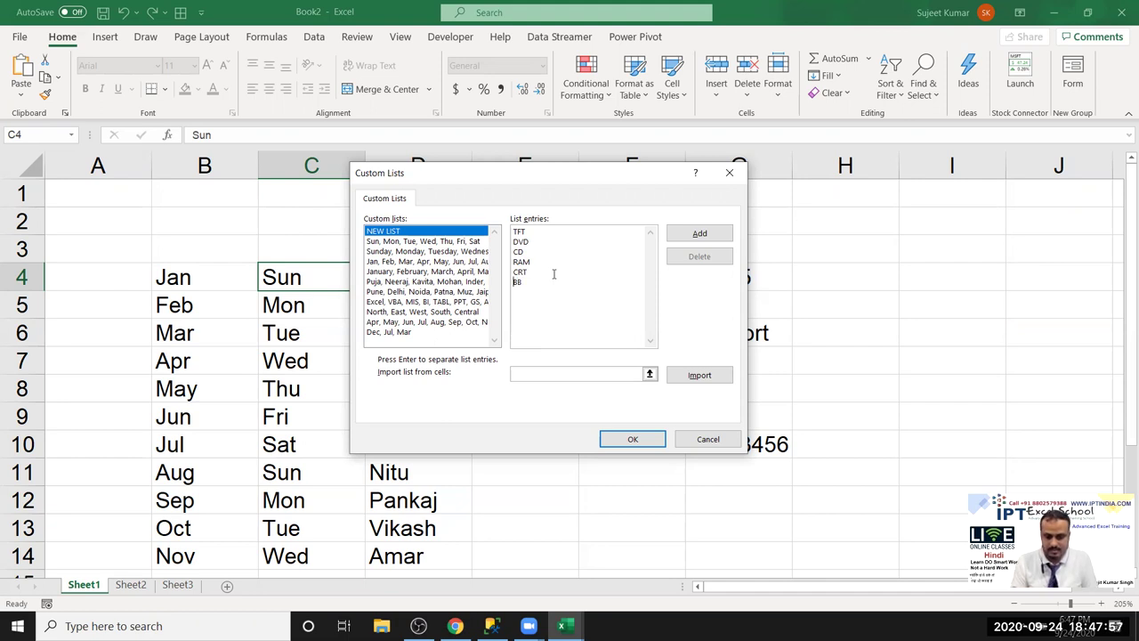
key("BackSpace")
type("MB")
key("Return")
type("HD")
left_click(694, 235)
left_click(694, 238)
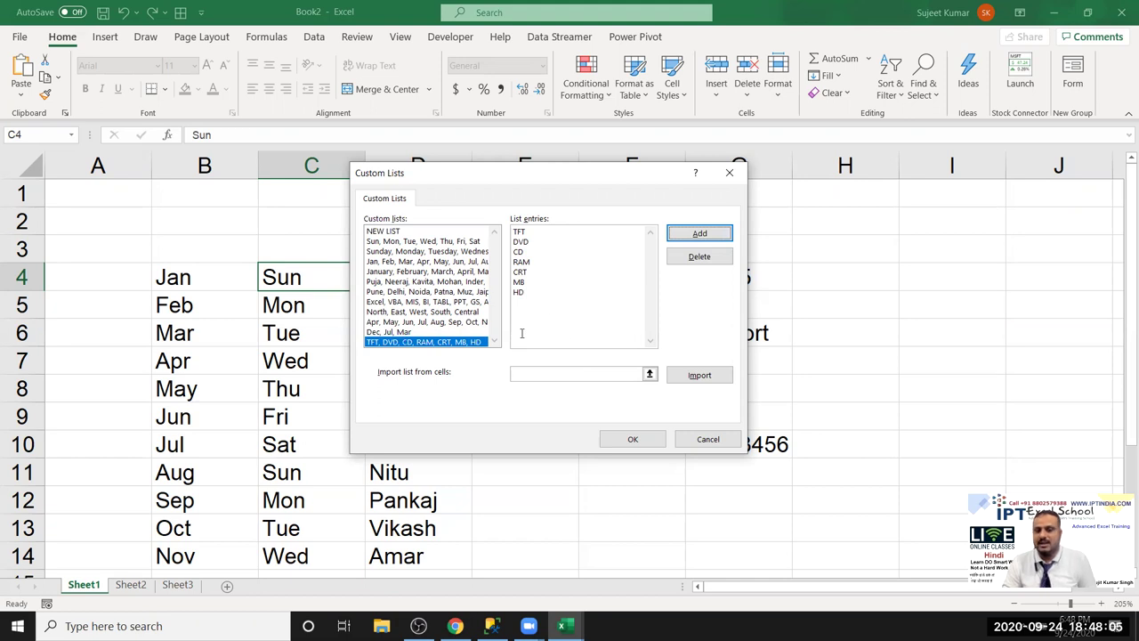
- Pick the names in D4:D11 as the import range, then close Custom Lists and Excel Options
left_click(383, 233)
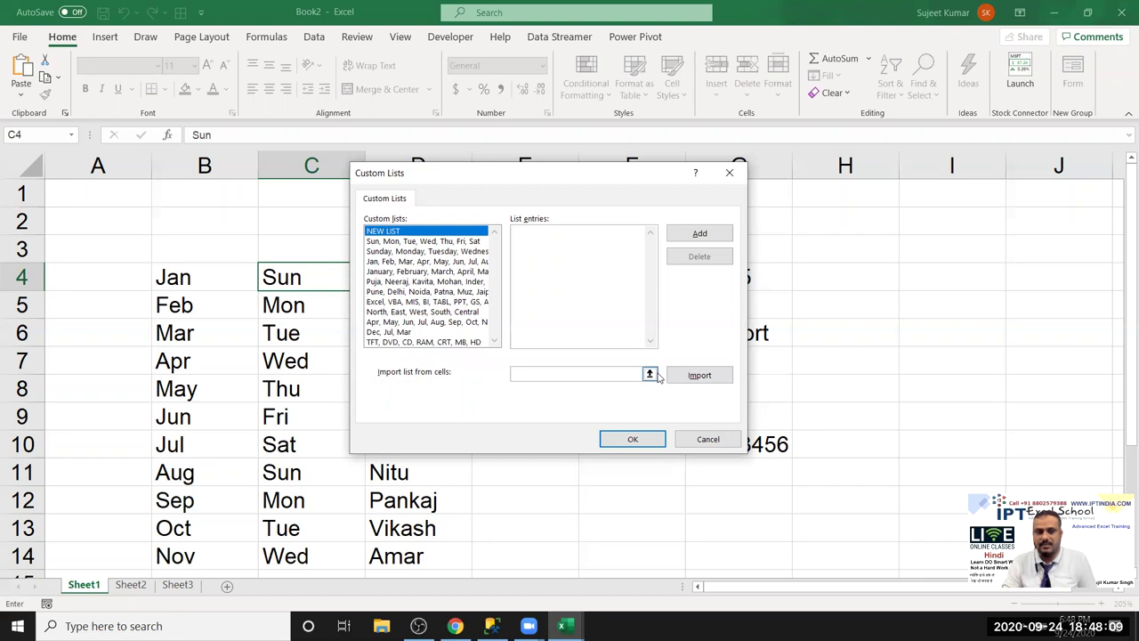
left_click(650, 373)
left_click_drag(432, 270, 468, 475)
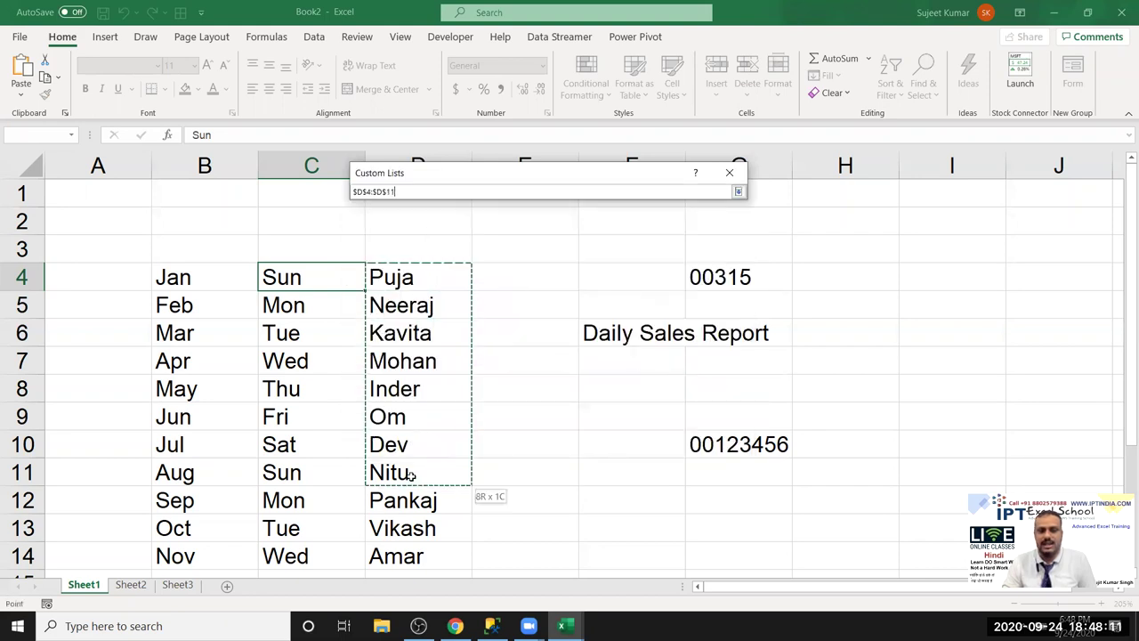
left_click(738, 191)
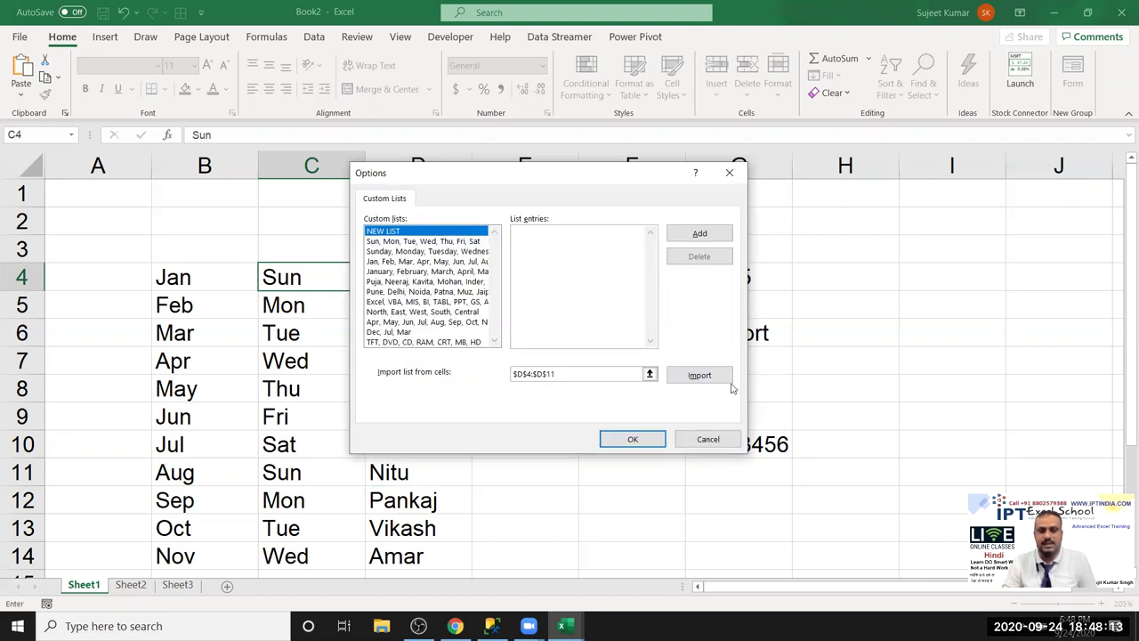
left_click(730, 173)
left_click(792, 540)
- Type DVD in H3 and drag its fill handle to H8 for CD, RAM, CRT, MB, HD
left_click(851, 252)
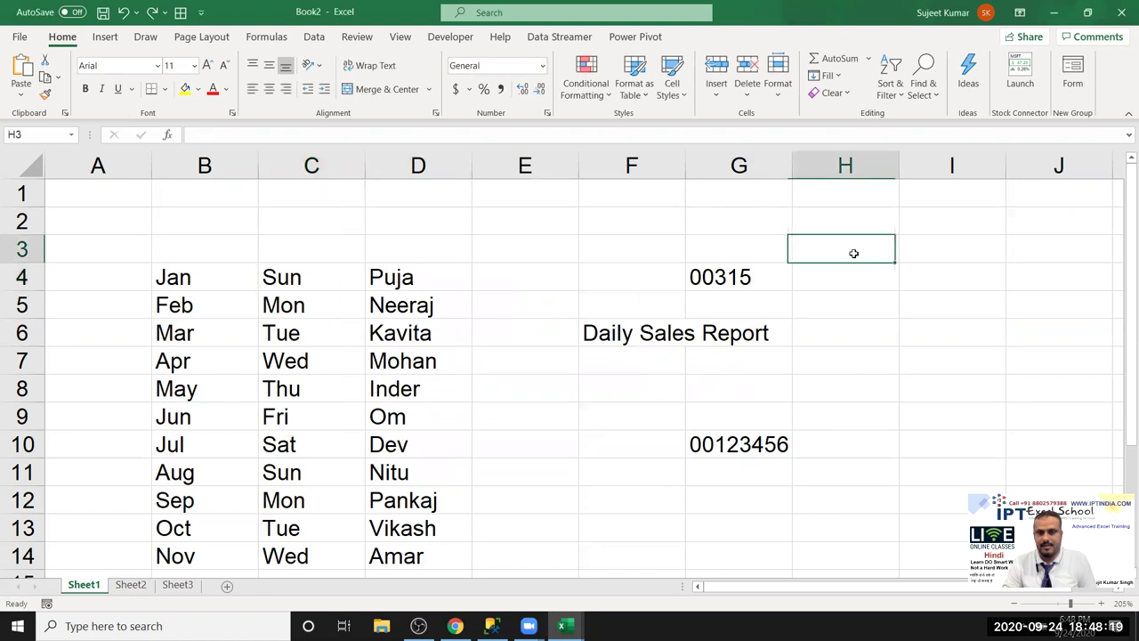
type("DVD")
left_click(882, 301)
left_click(878, 250)
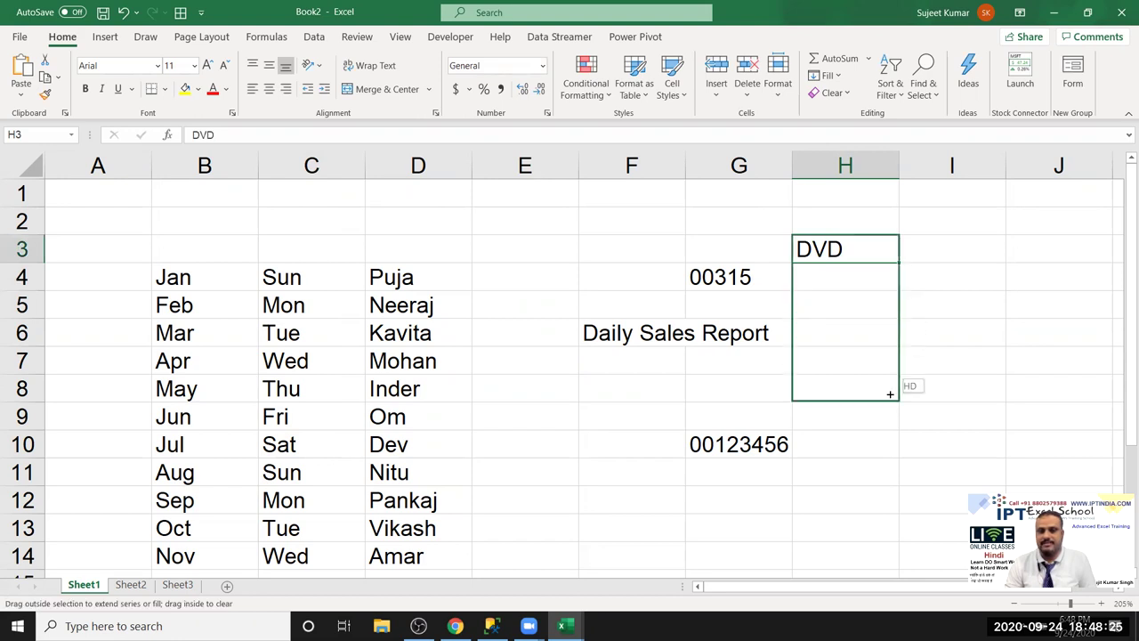
left_click_drag(902, 260, 902, 392)
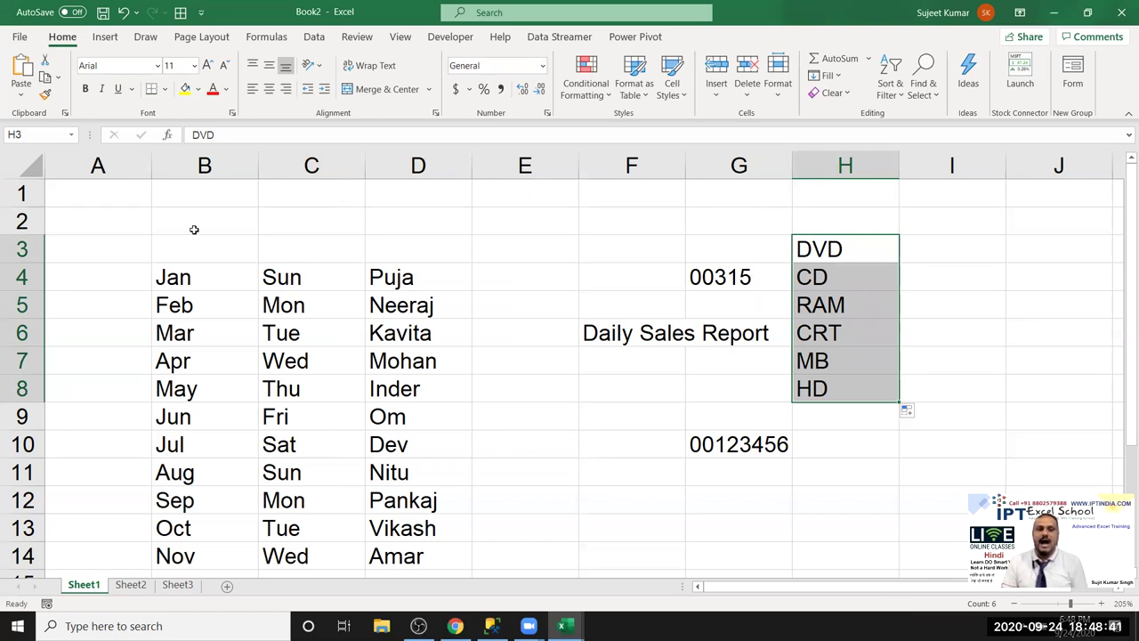
- Open Excel Options and scroll through the Advanced settings
left_click(25, 37)
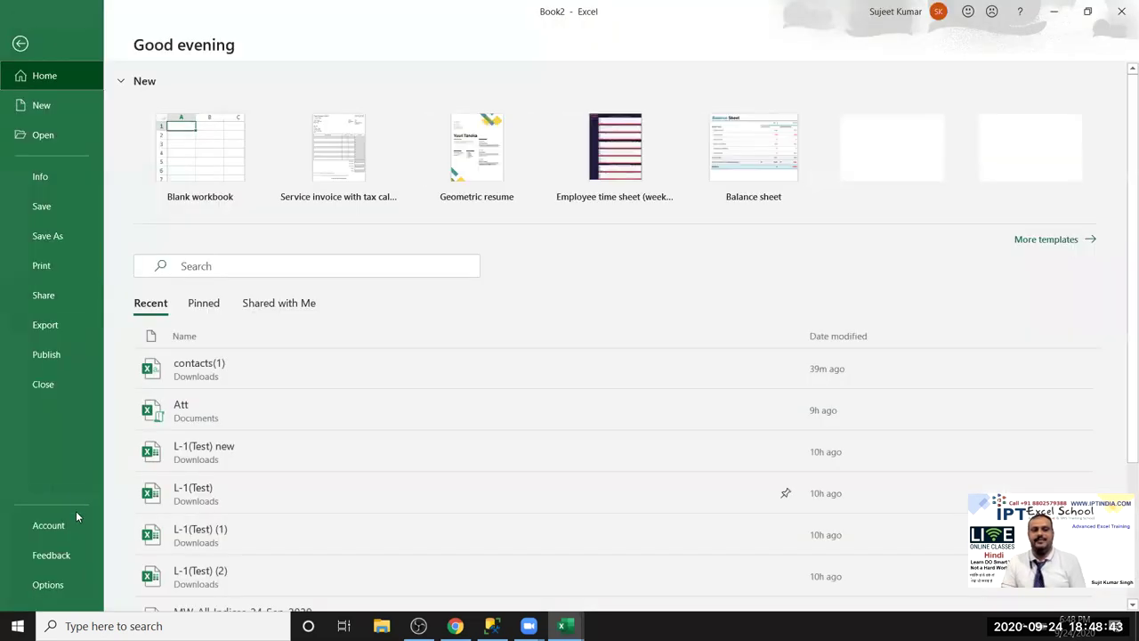
left_click(67, 584)
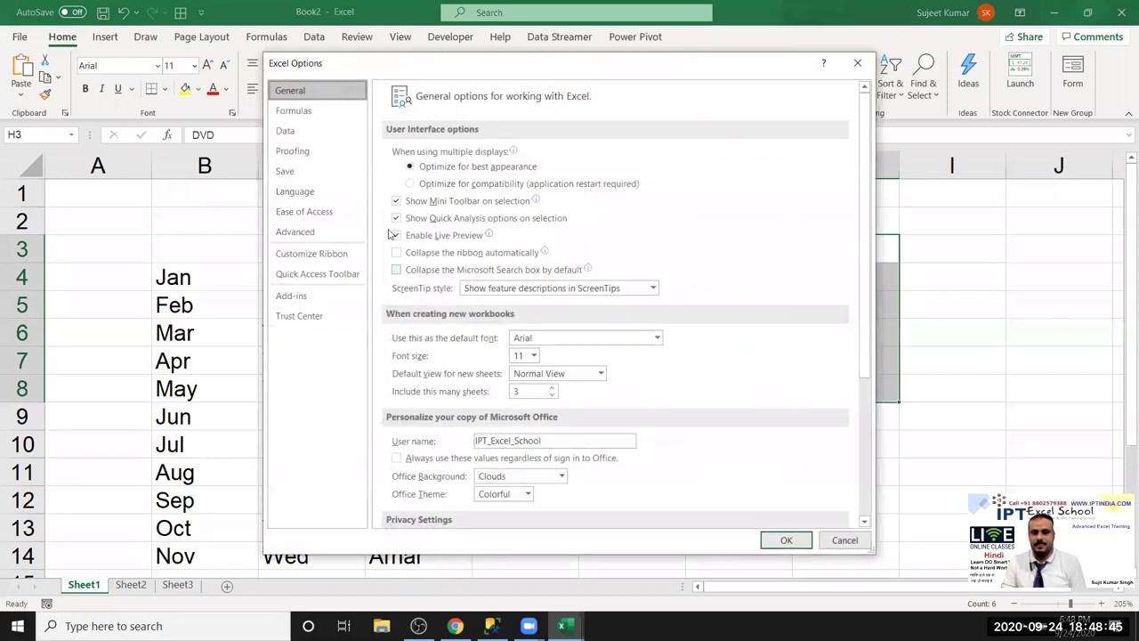
left_click(297, 233)
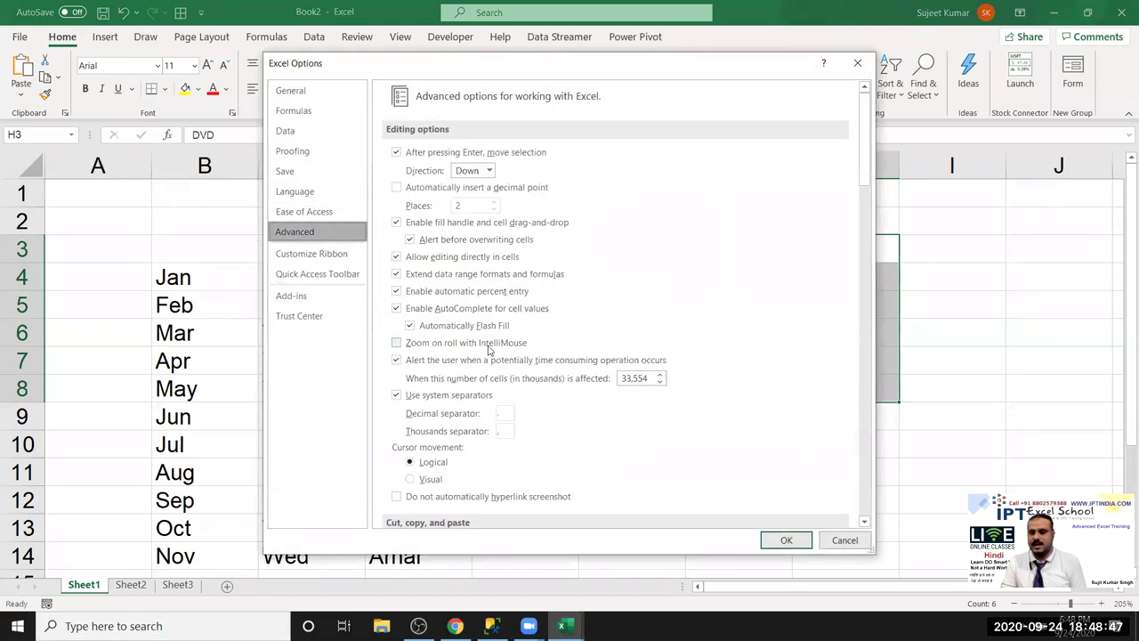
scroll(505, 421, "down", 5)
scroll(504, 421, "down", 5)
scroll(505, 421, "down", 5)
scroll(504, 421, "down", 5)
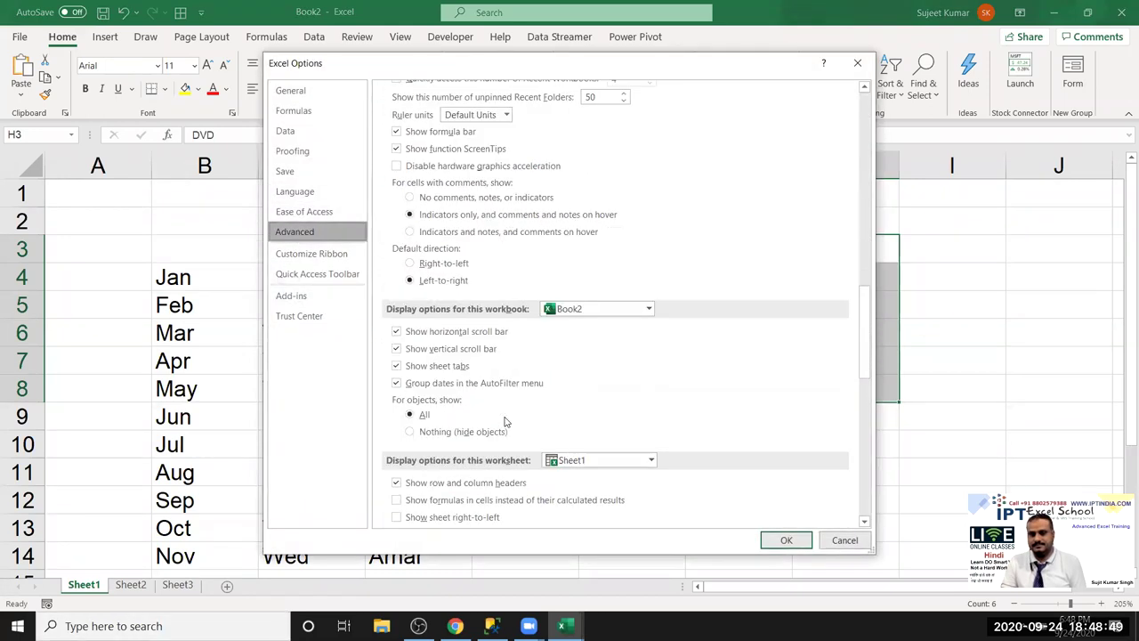
scroll(505, 421, "down", 5)
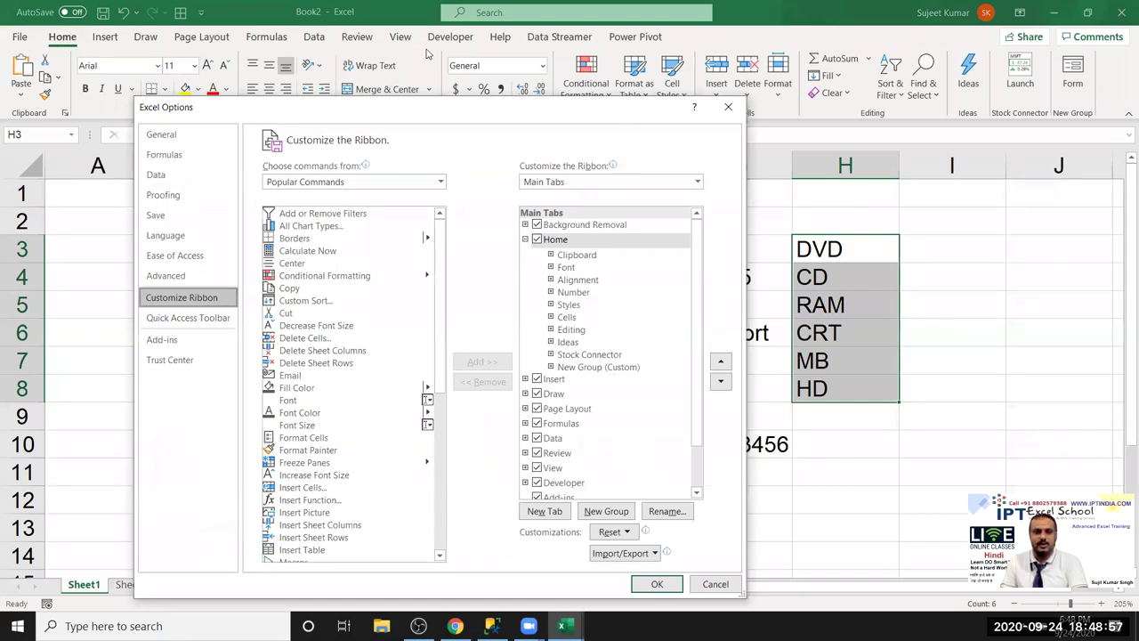
- On Customize the Ribbon, collapse Home's groups, select the Draw tab and open Choose commands from
left_click(526, 241)
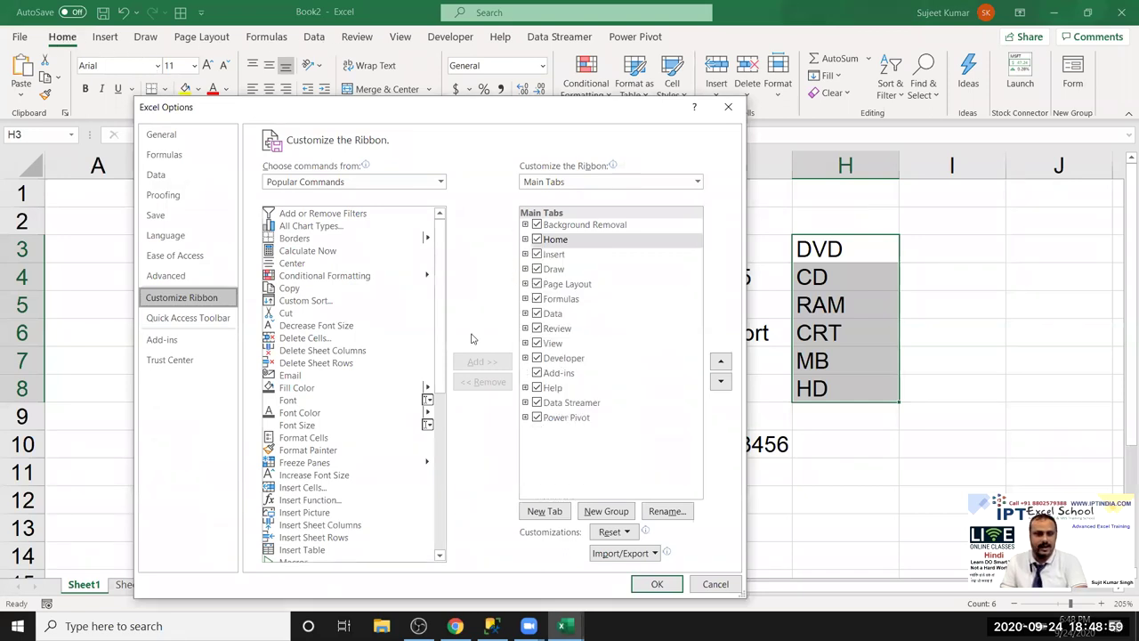
left_click(536, 269)
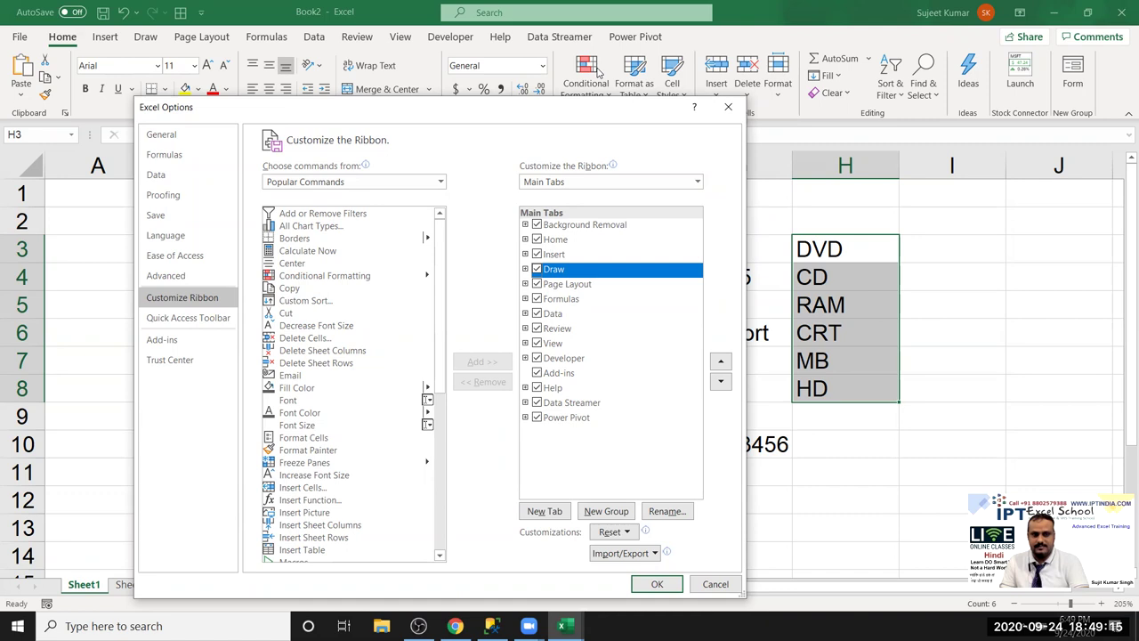
left_click(414, 183)
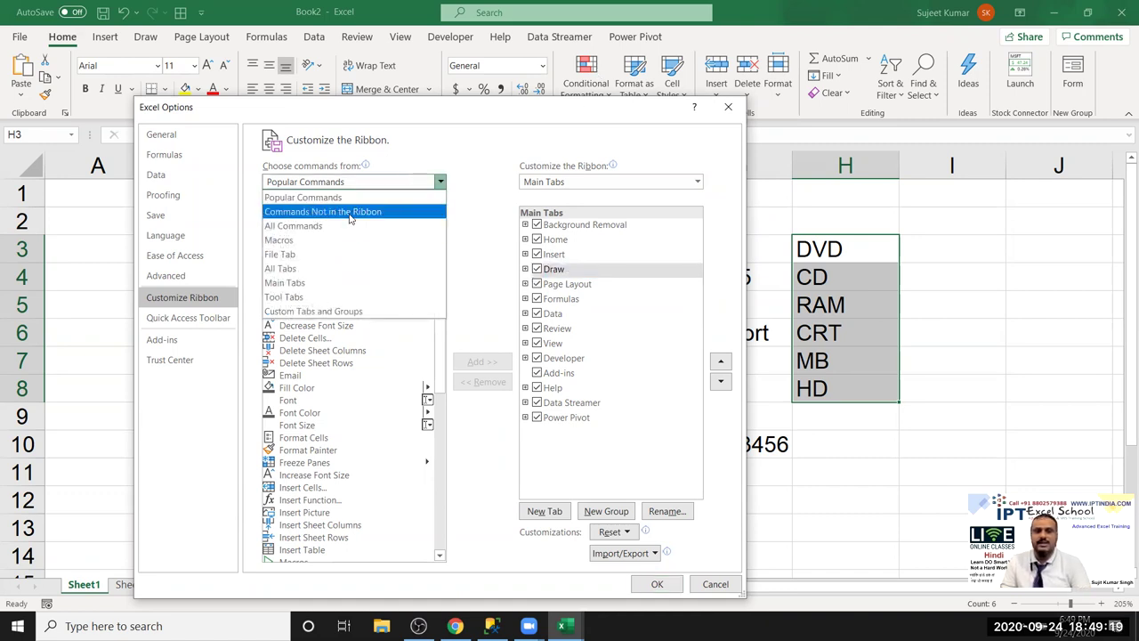
- List Commands Not in the Ribbon, try adding Arrow: Right, dismiss the custom-group warning
left_click(350, 218)
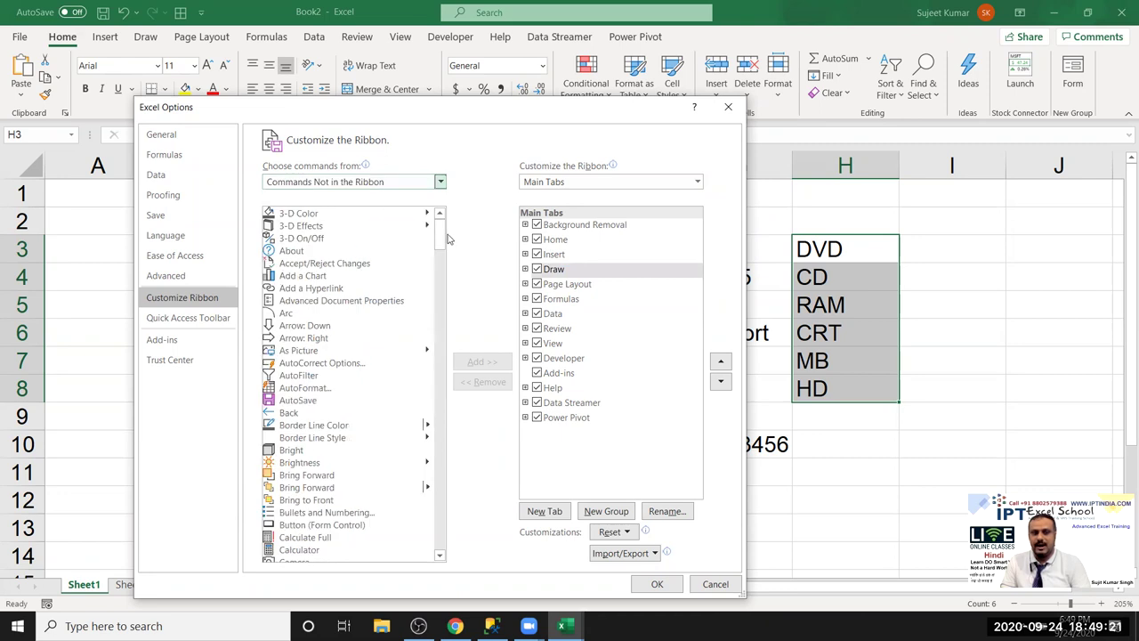
mouse_move(440, 237)
left_mouse_down()
mouse_move(440, 356)
mouse_move(438, 182)
left_mouse_up()
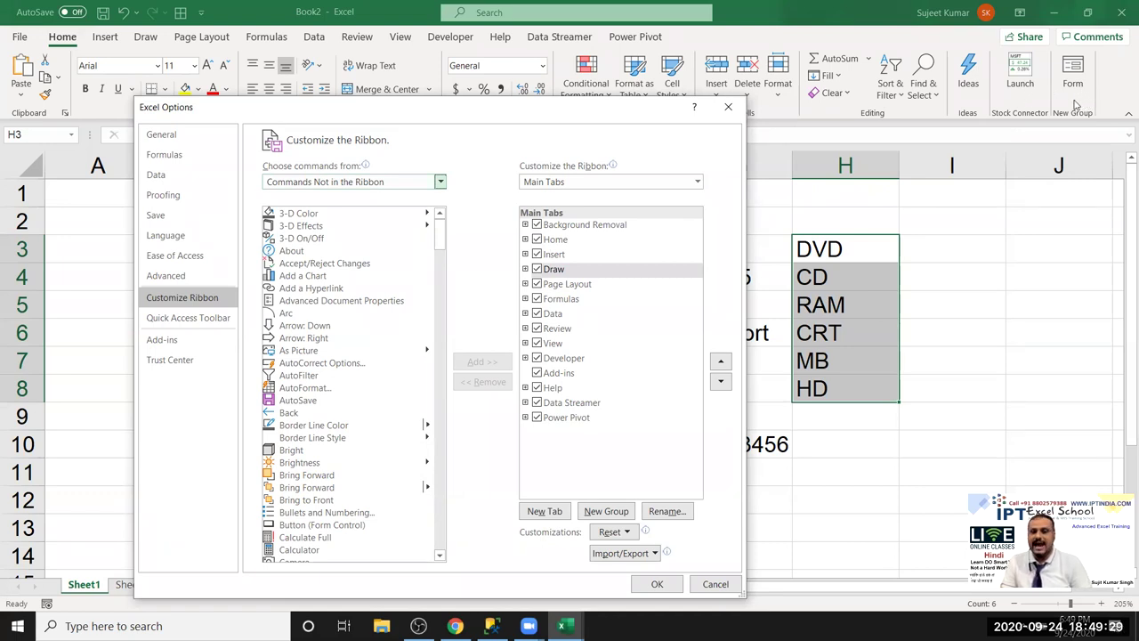
left_click(312, 338)
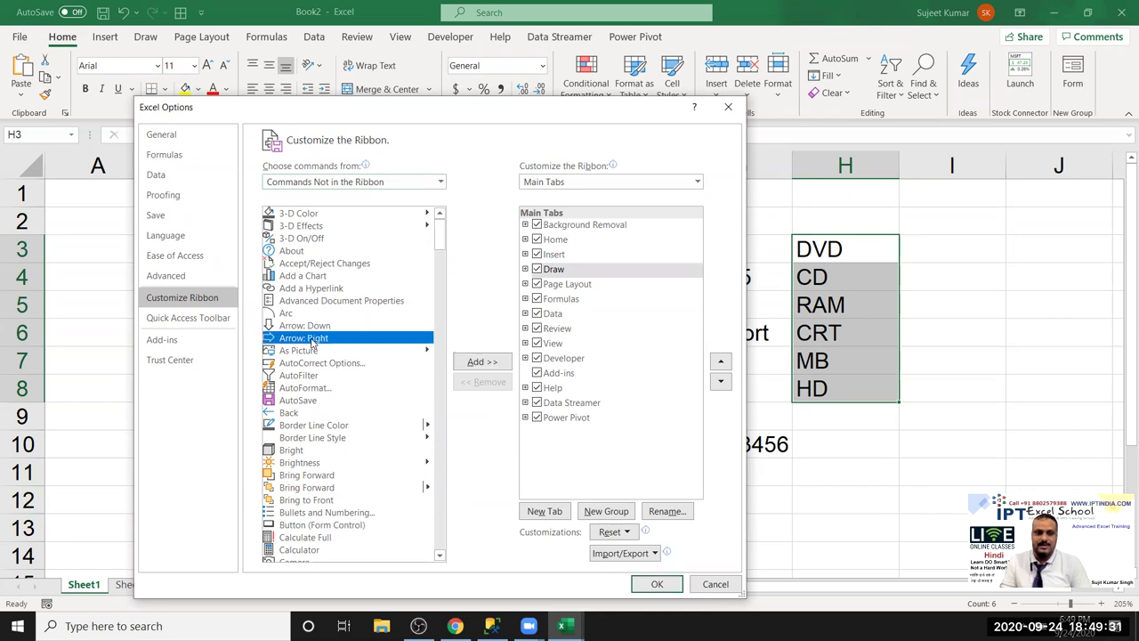
left_click(476, 361)
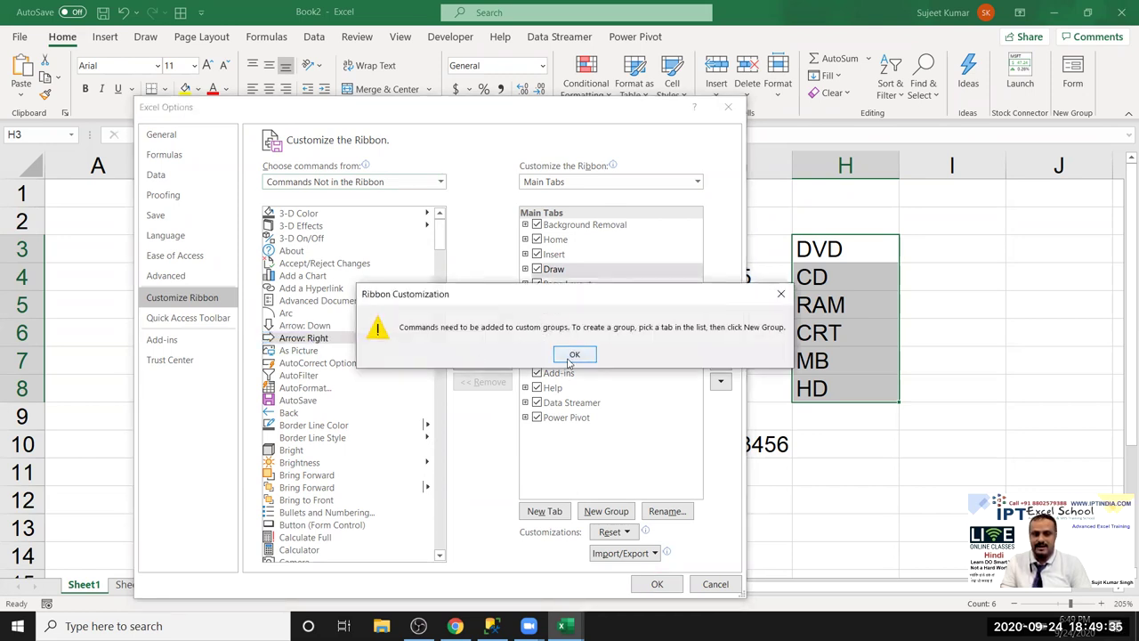
left_click(574, 355)
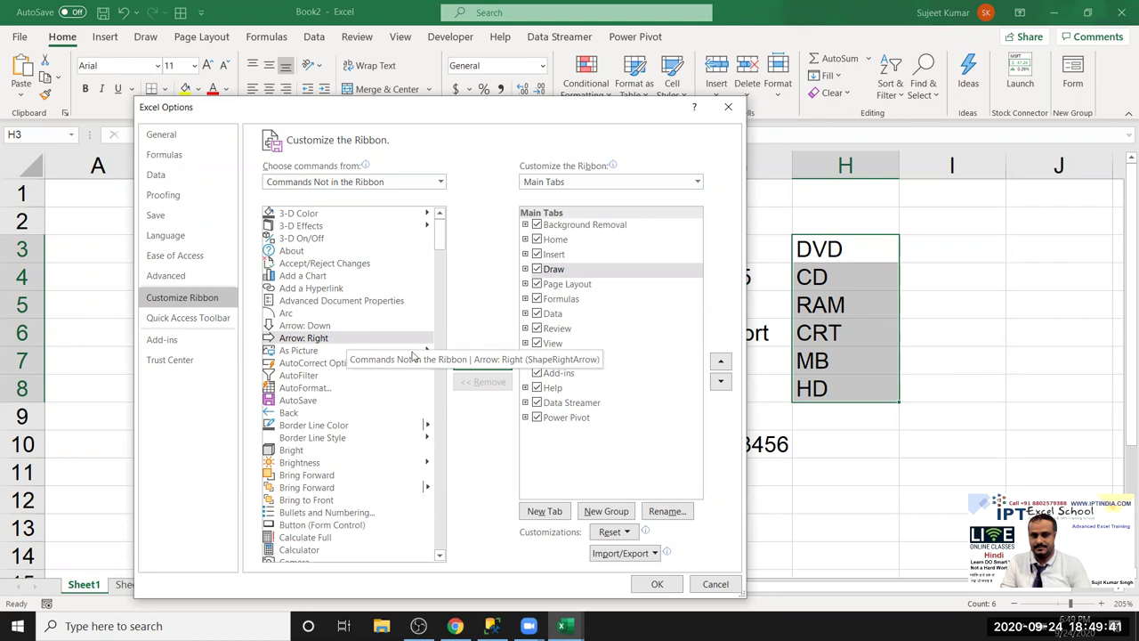
left_click(431, 239)
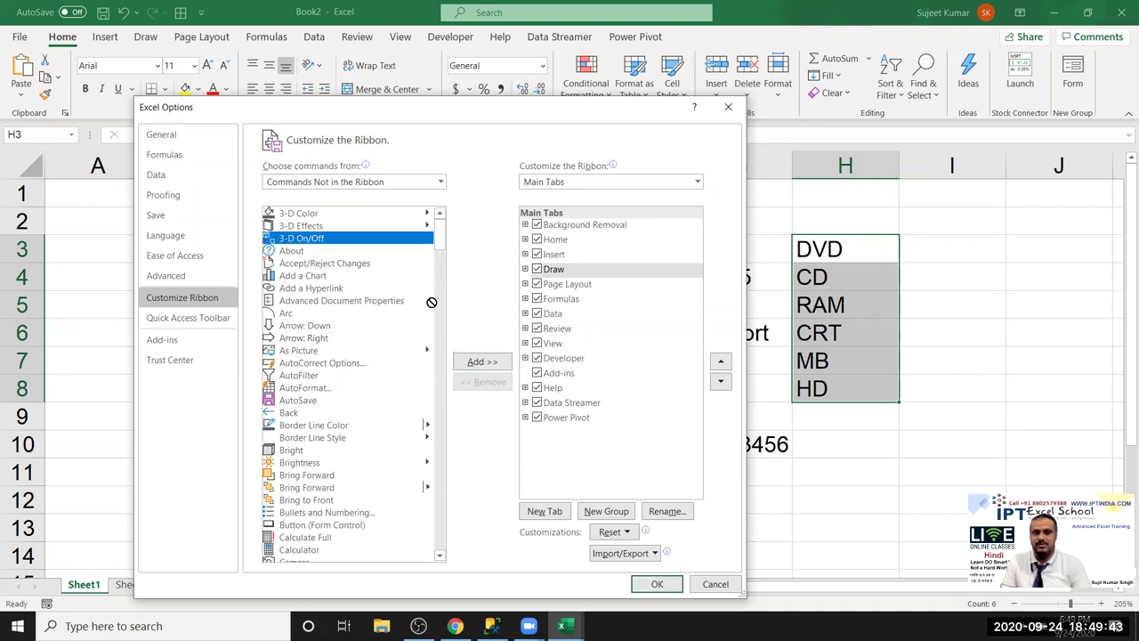
- Review the Quick Access Toolbar commands: All Borders, Undo, Save and Redo
left_click(206, 319)
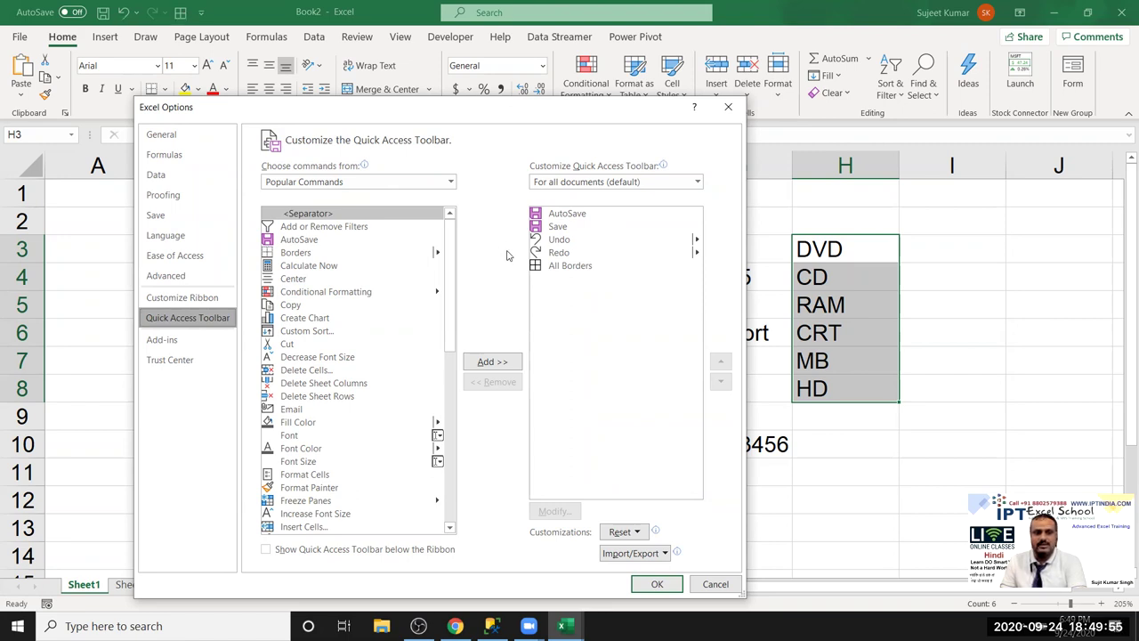
left_click(554, 264)
left_click(558, 239)
left_click(562, 227)
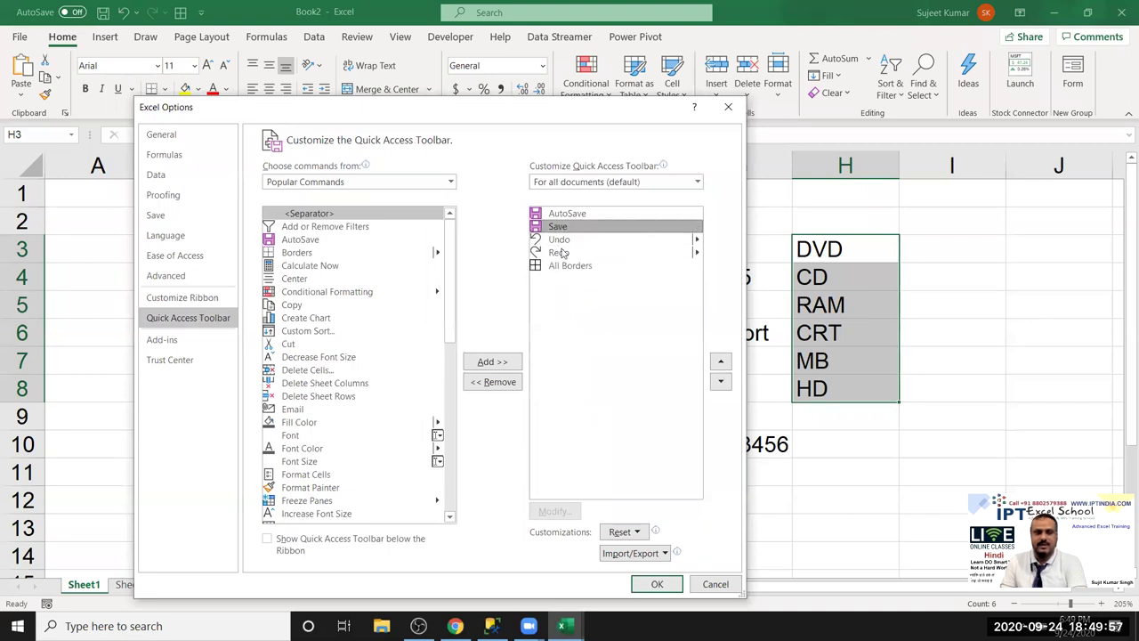
left_click(562, 253)
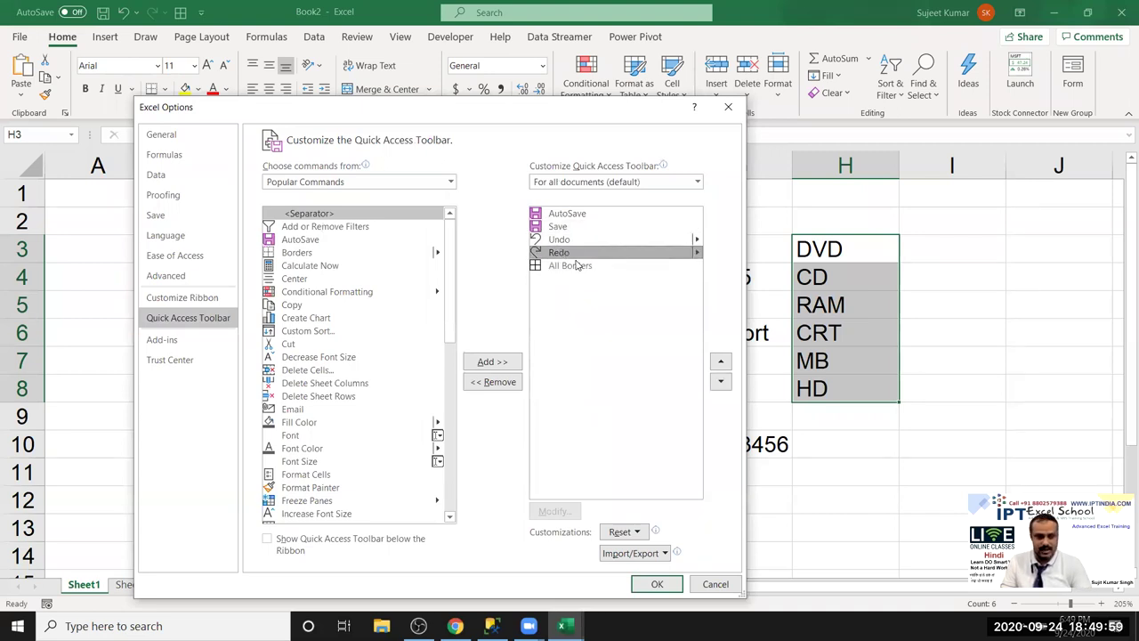
- Close Excel Options and apply All Borders to B20:E26
left_click(727, 107)
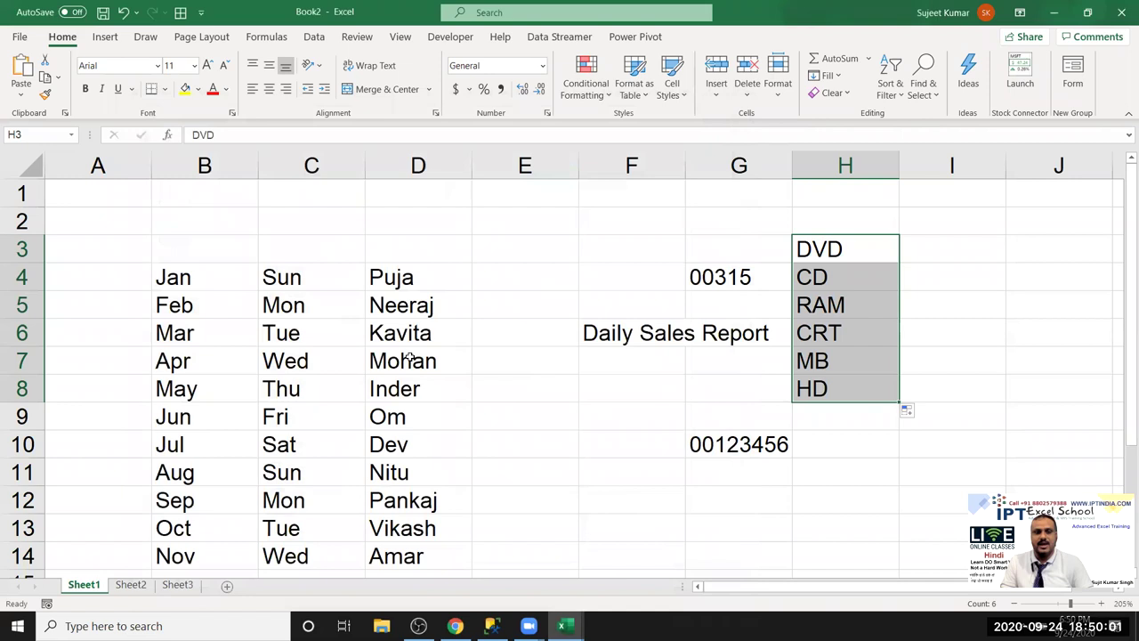
scroll(401, 360, "down", 5)
scroll(397, 366, "down", 1)
left_click_drag(254, 224, 516, 386)
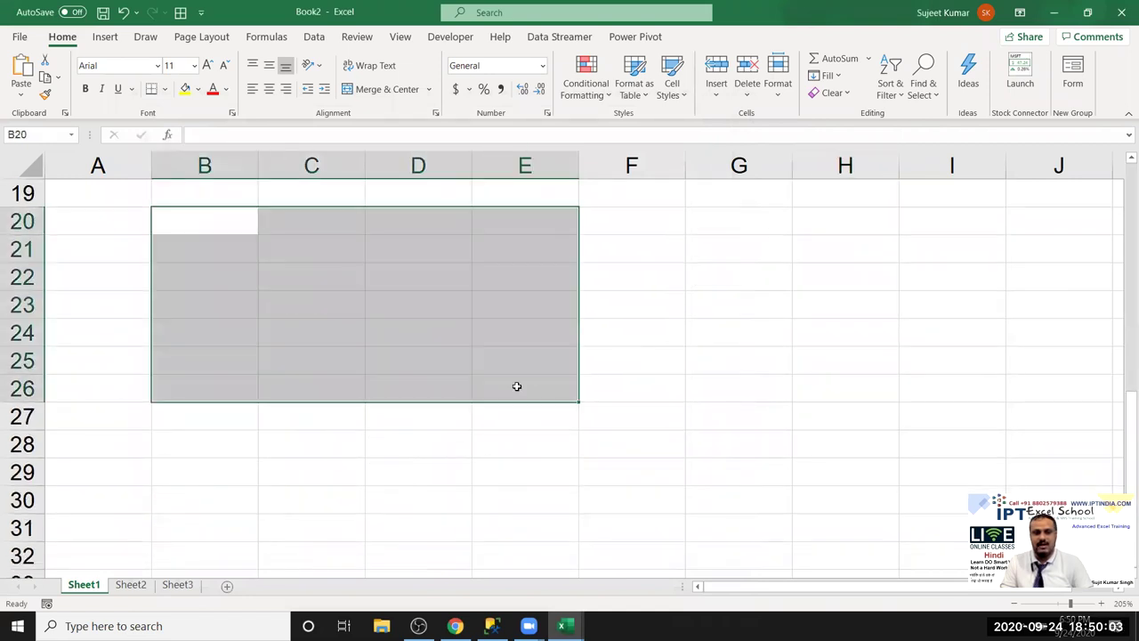
left_click(164, 89)
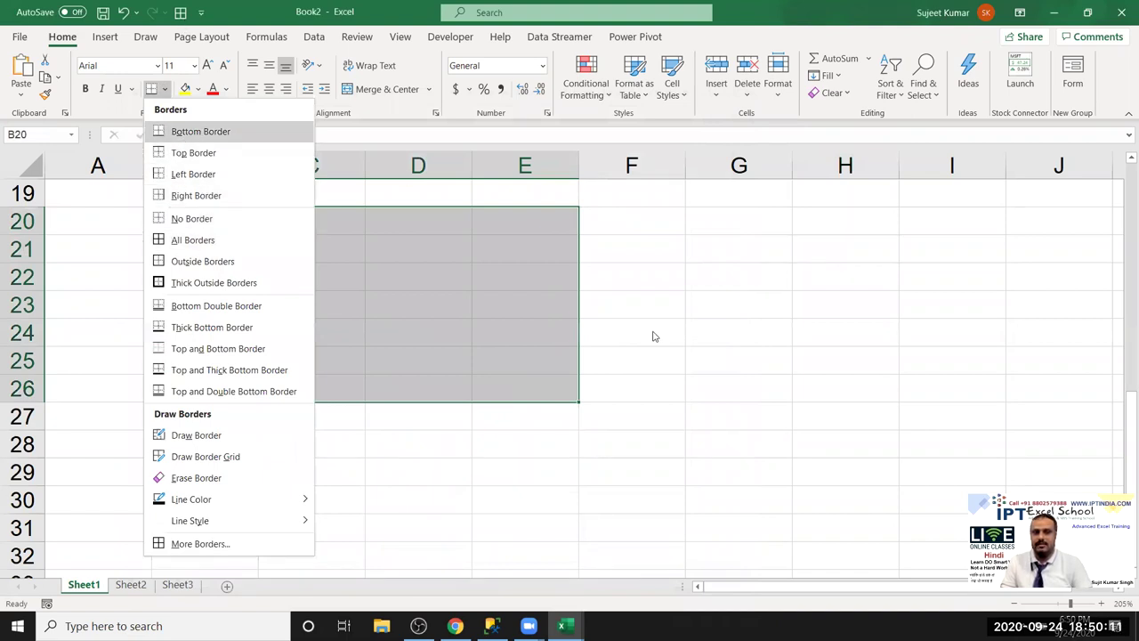
left_click(179, 13)
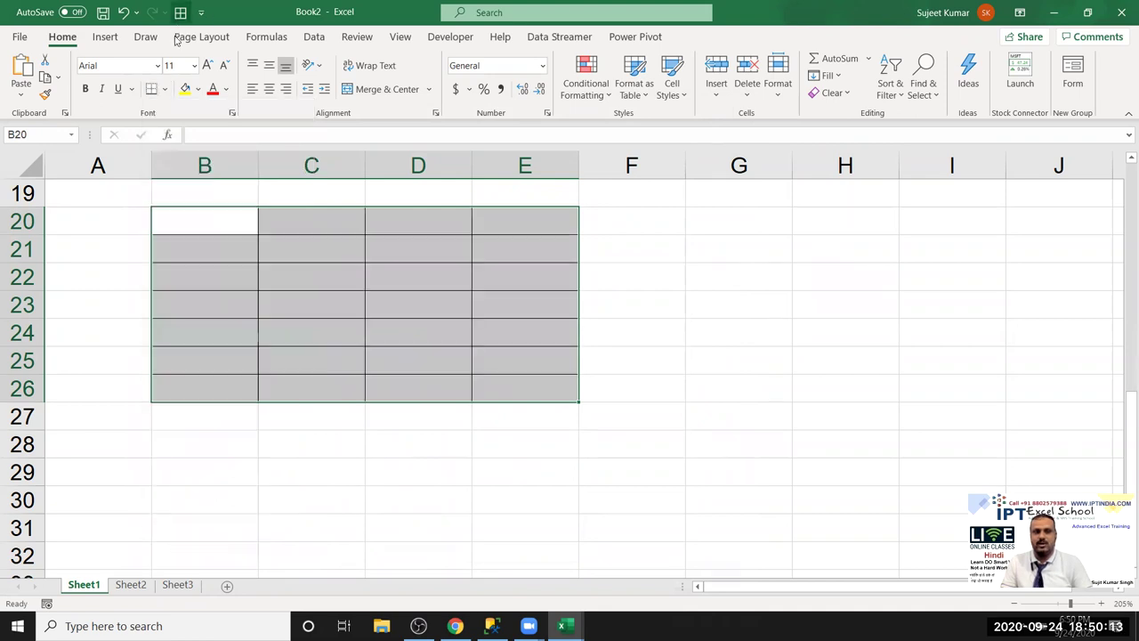
- Apply All Borders to B28:E33 with the Alt+5 toolbar shortcut, then deselect
scroll(363, 330, "down", 2)
left_click_drag(201, 271, 530, 391)
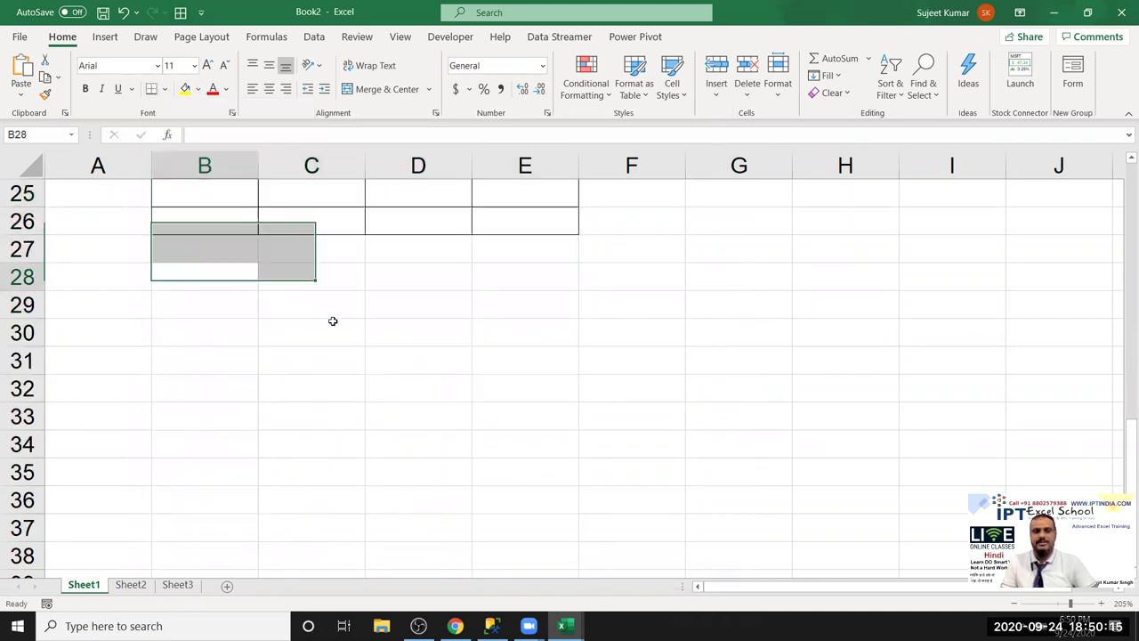
key("alt")
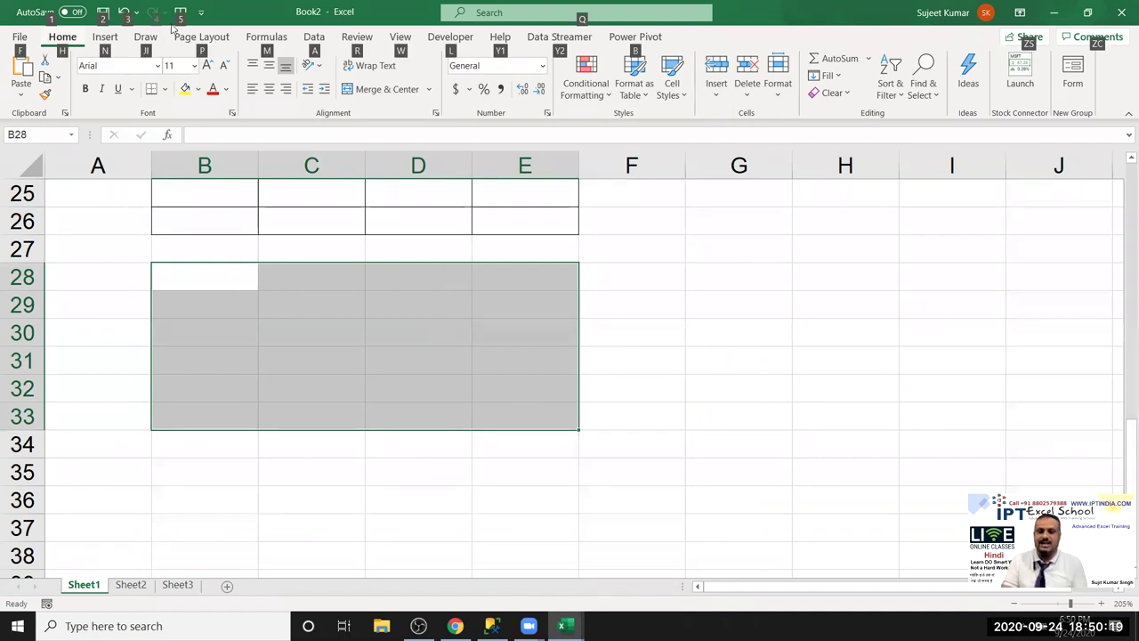
key("5")
scroll(249, 260, "down", 3)
scroll(249, 260, "up", 2)
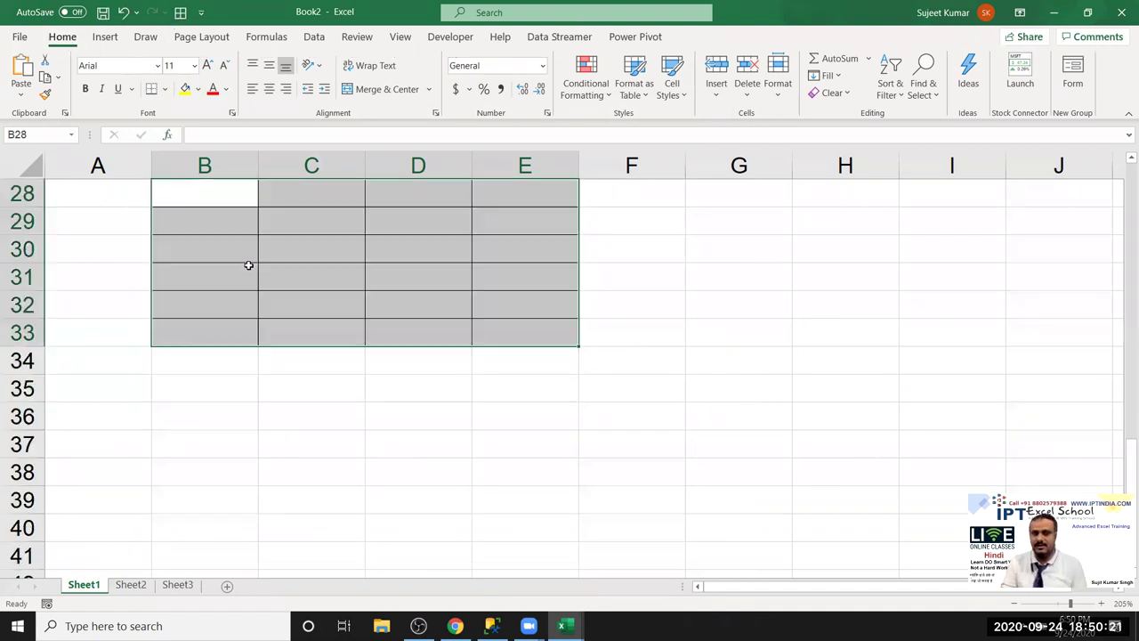
scroll(250, 259, "up", 1)
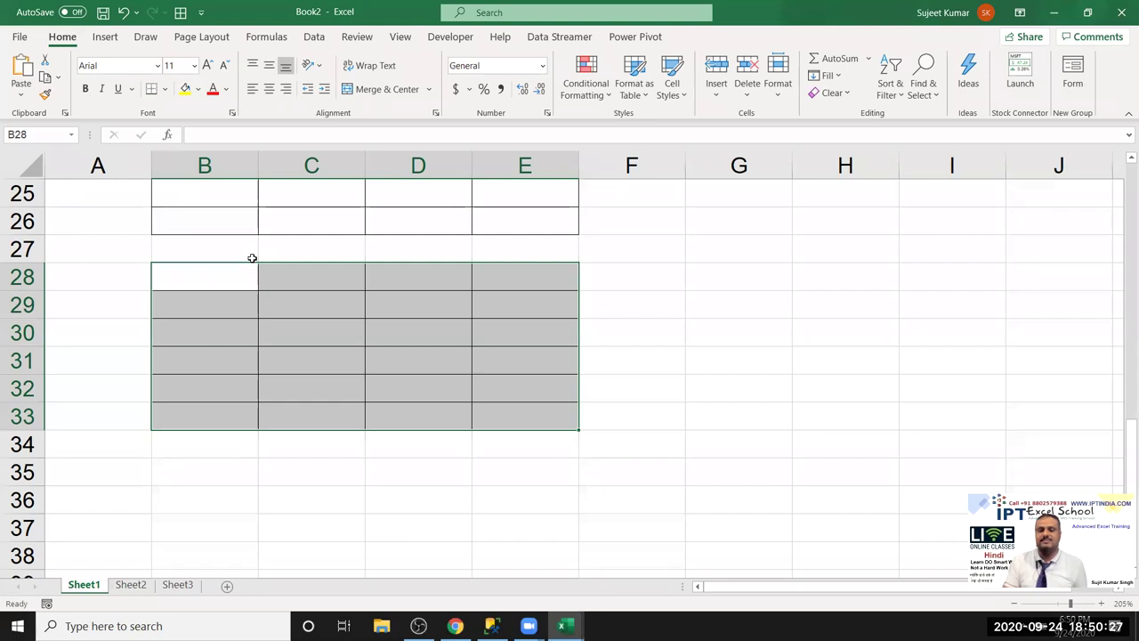
left_click(397, 312)
scroll(397, 312, "up", 3)
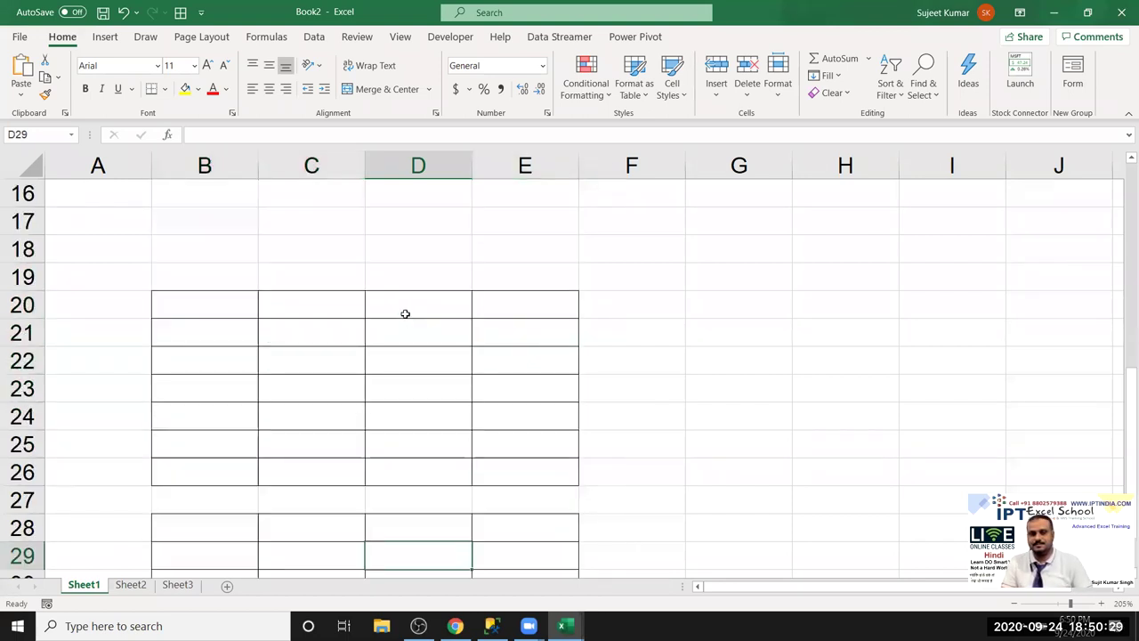
- View the Quick Access Toolbar settings in Excel Options, close them, and switch to Sheet2
left_click(19, 37)
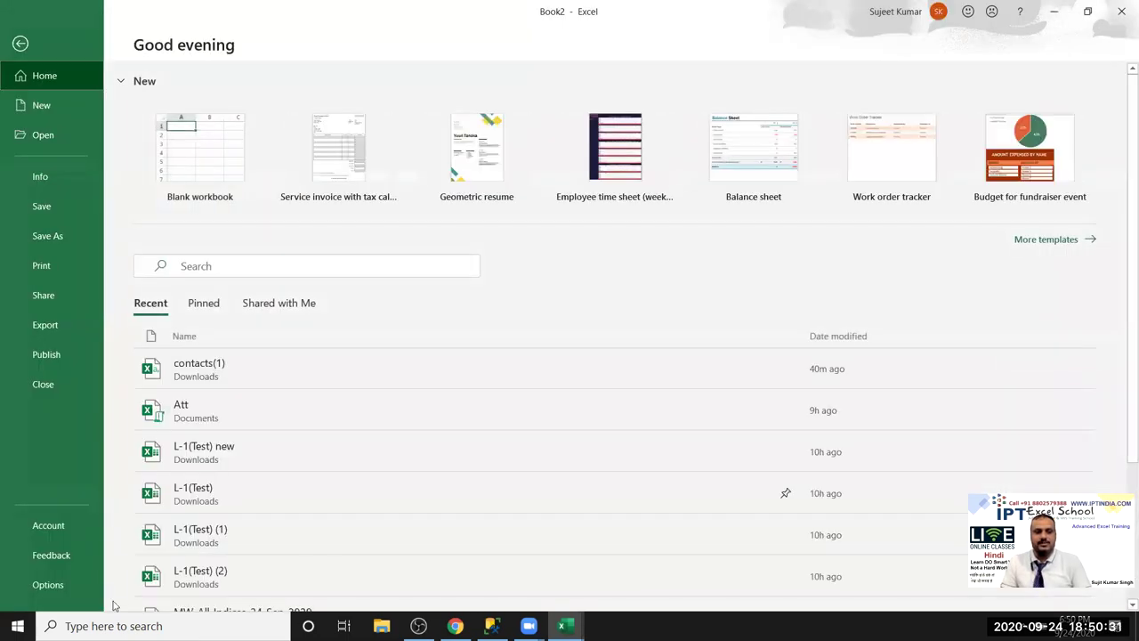
left_click(48, 585)
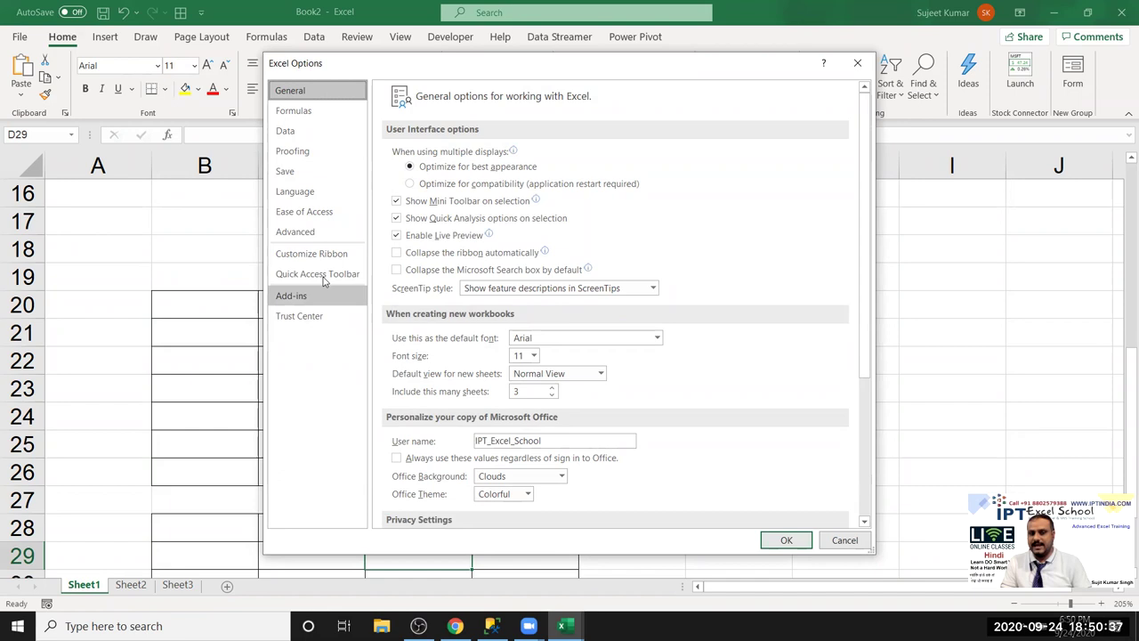
left_click(322, 277)
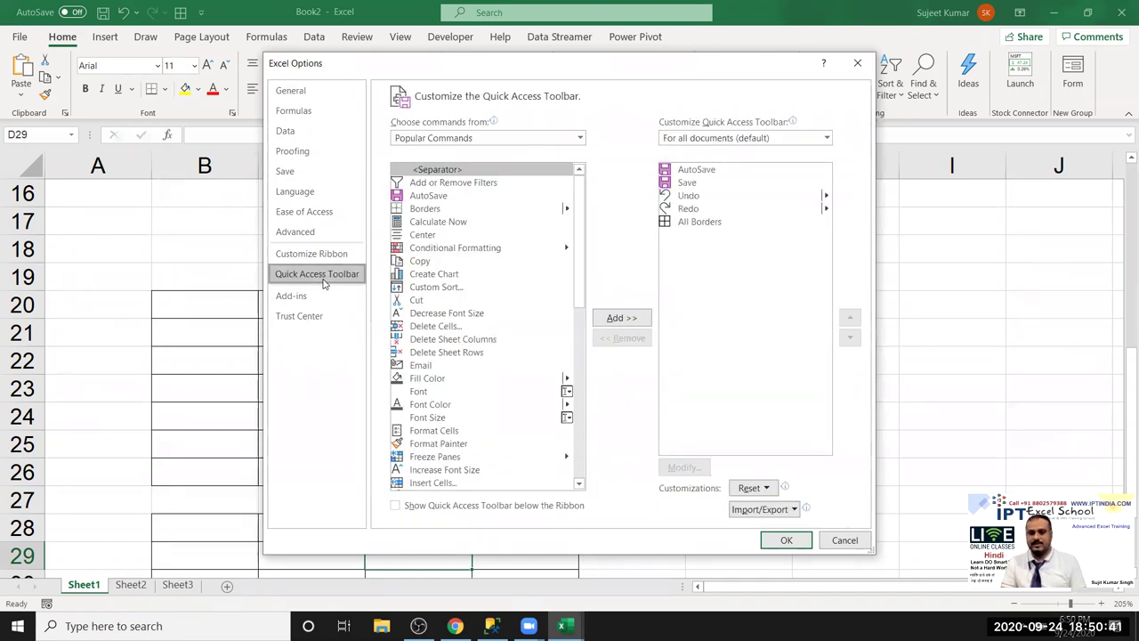
key("Escape")
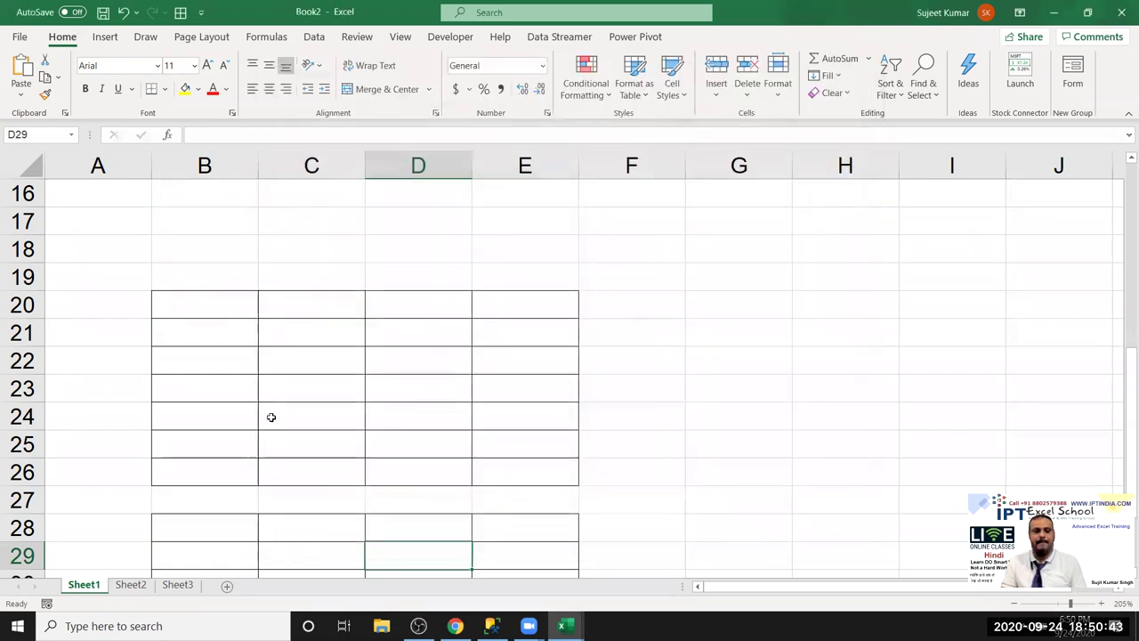
left_click(130, 585)
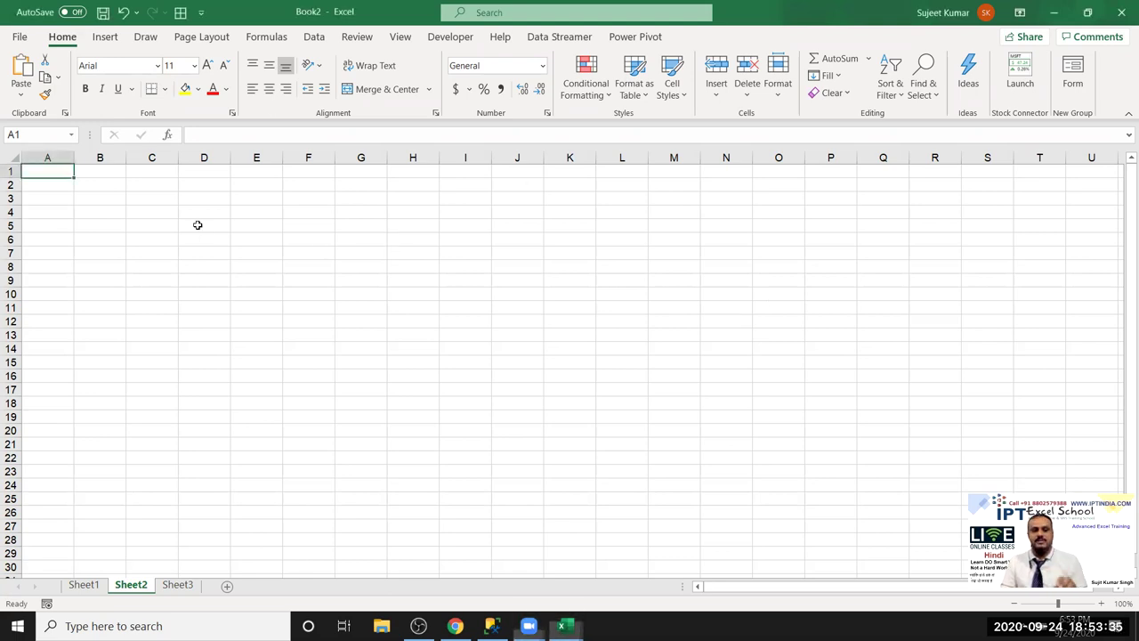
- Browse the Page Layout and Formulas ribbon tabs and select cell H10
left_click(192, 37)
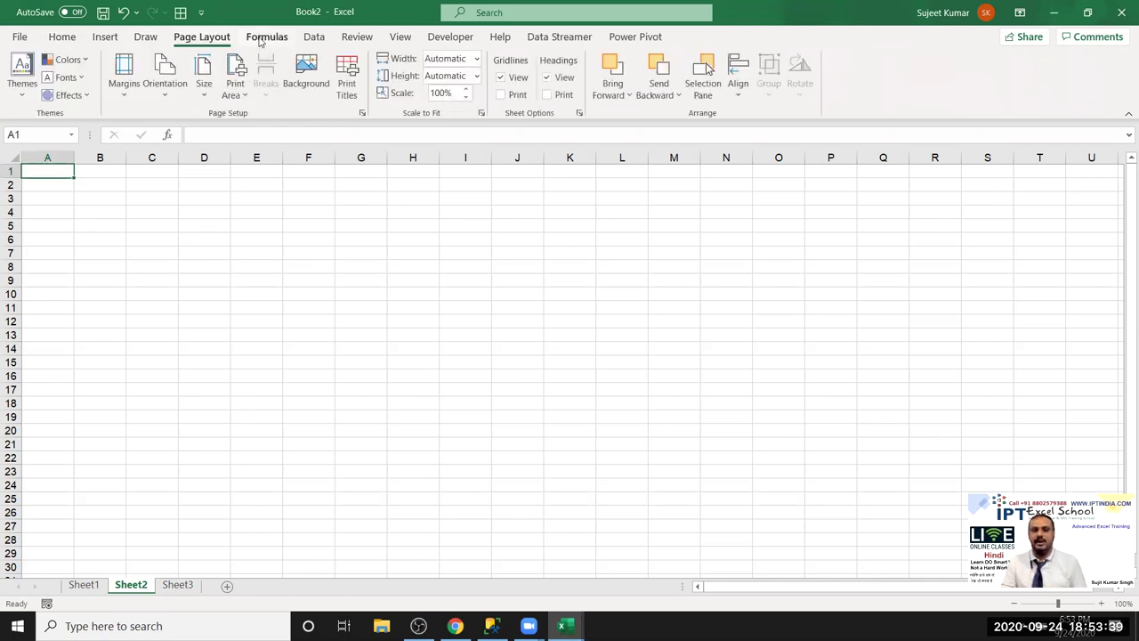
left_click(260, 39)
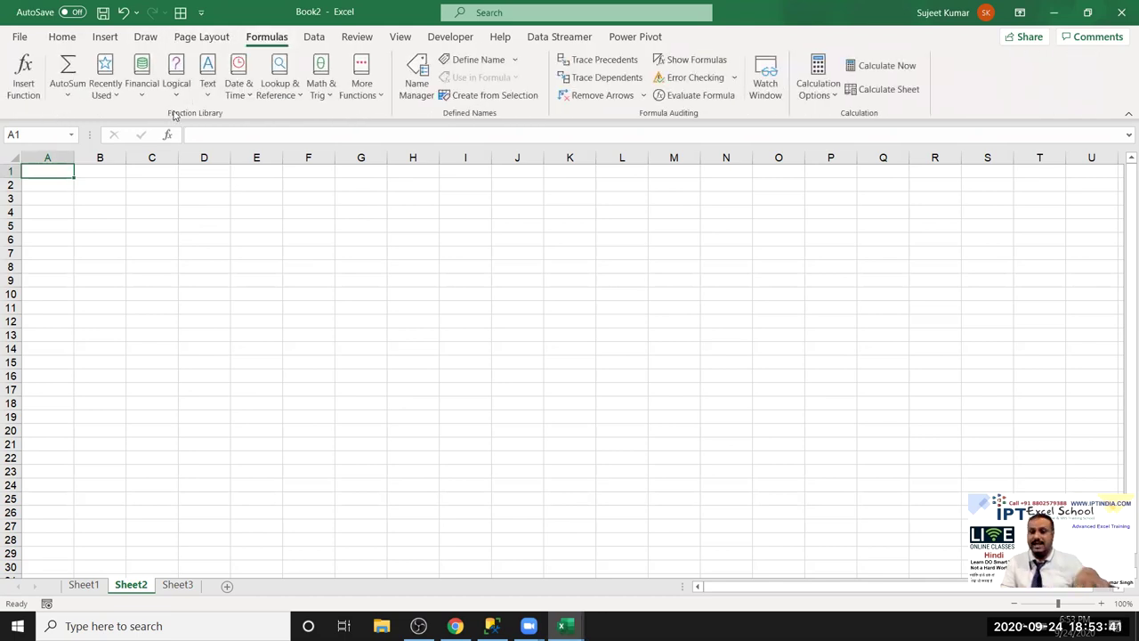
left_click(438, 294)
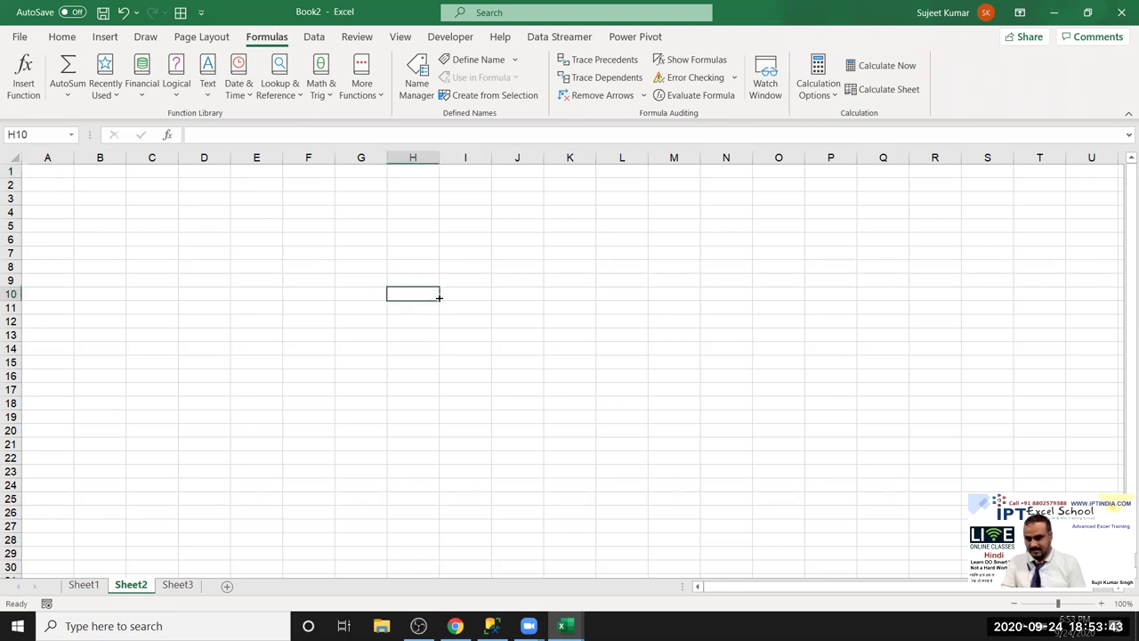
- Show the backstage Open page listing pinned and today's recent workbooks
left_click(19, 37)
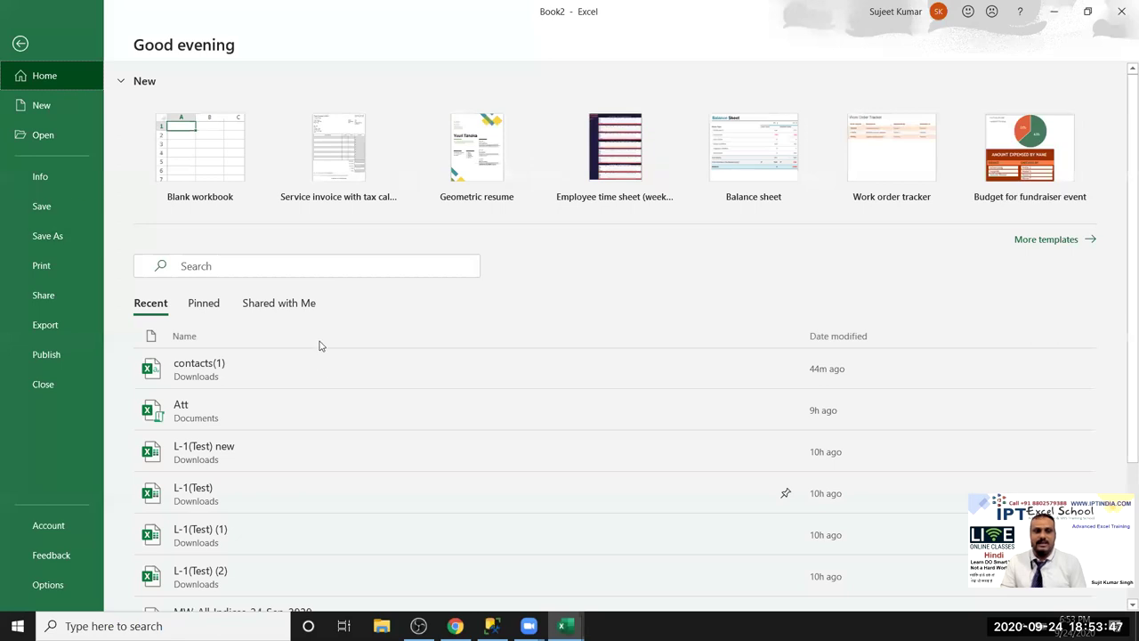
scroll(321, 347, "down", 2)
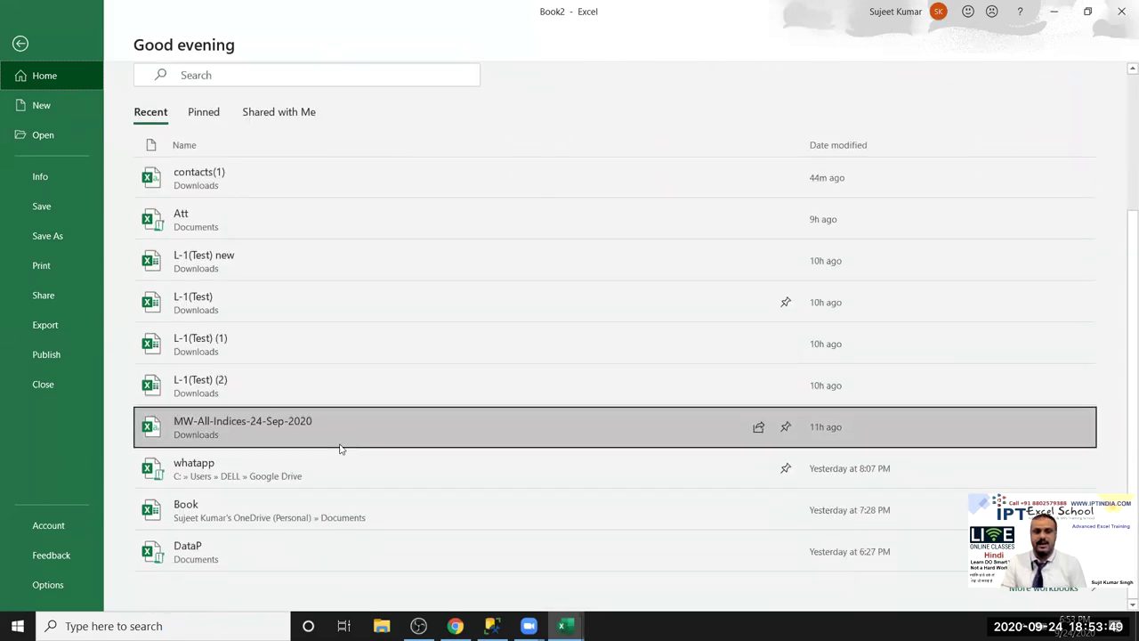
left_click(40, 135)
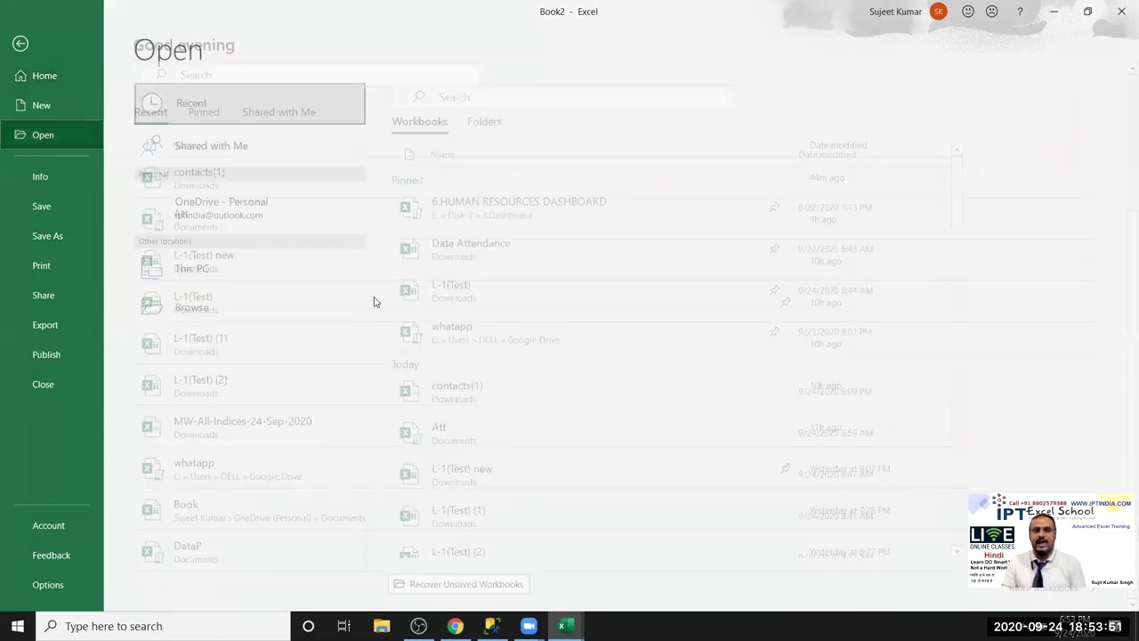
- Open the 6.HUMAN RESOURCES DASHBOARD workbook from the recent list and scroll through it
left_click(541, 217)
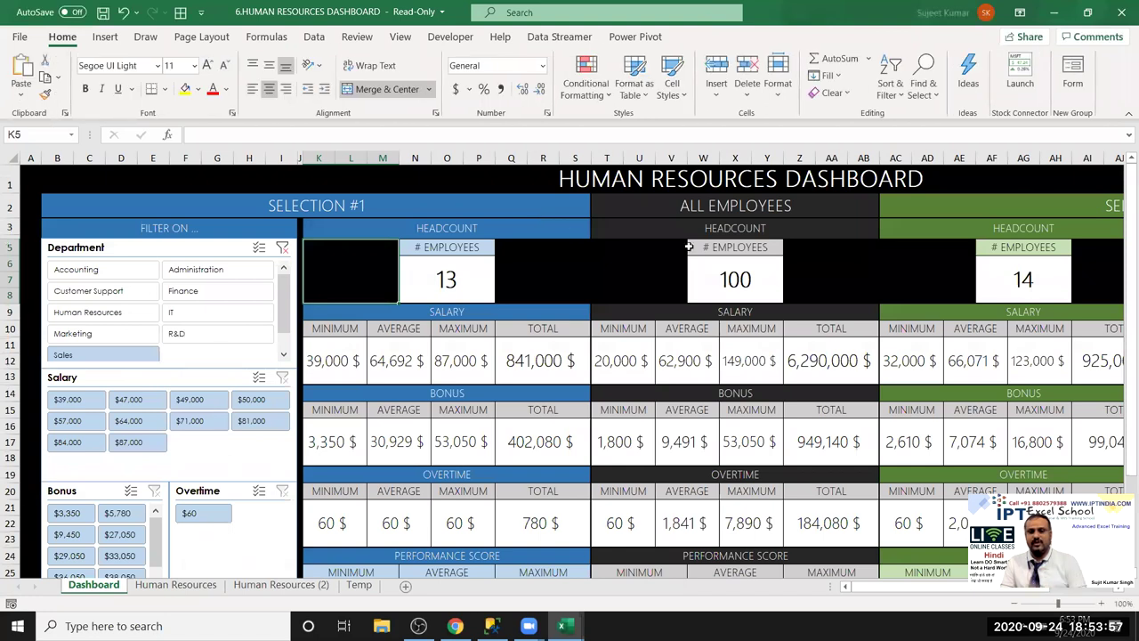
scroll(989, 396, "down", 2)
scroll(989, 396, "down", 2)
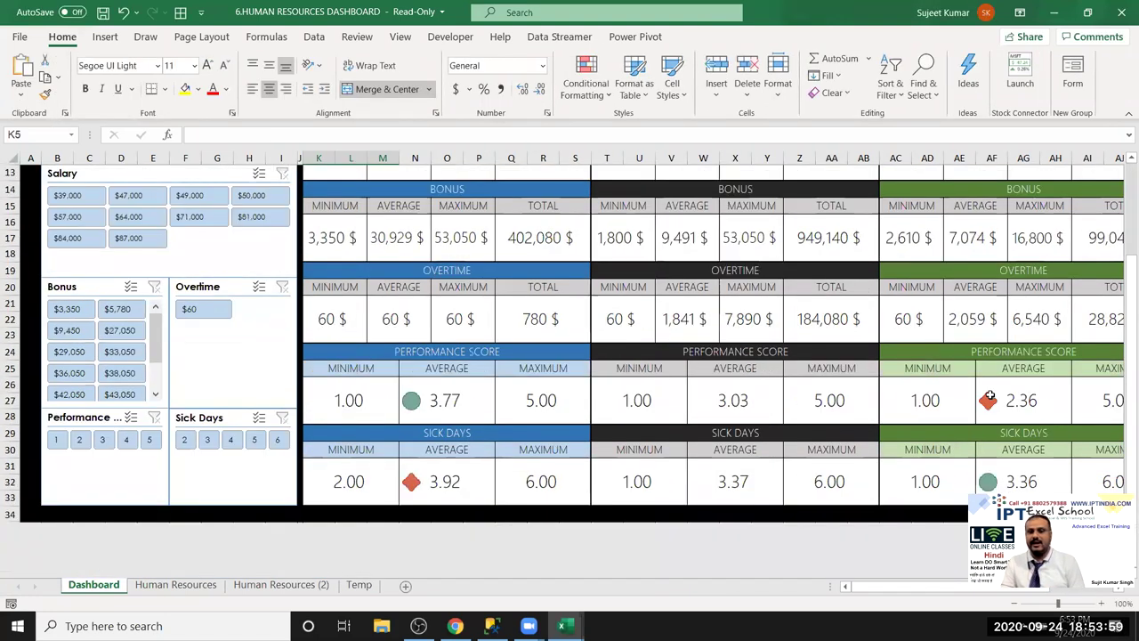
scroll(989, 396, "up", 3)
scroll(961, 361, "up", 1)
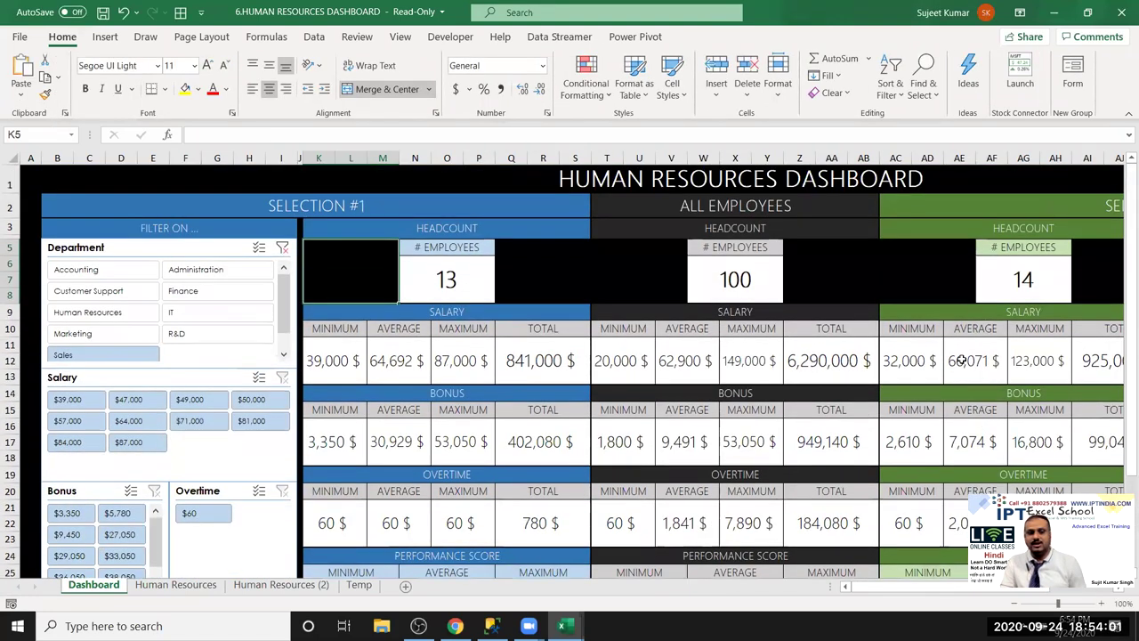
scroll(893, 368, "down", 1, "ctrl")
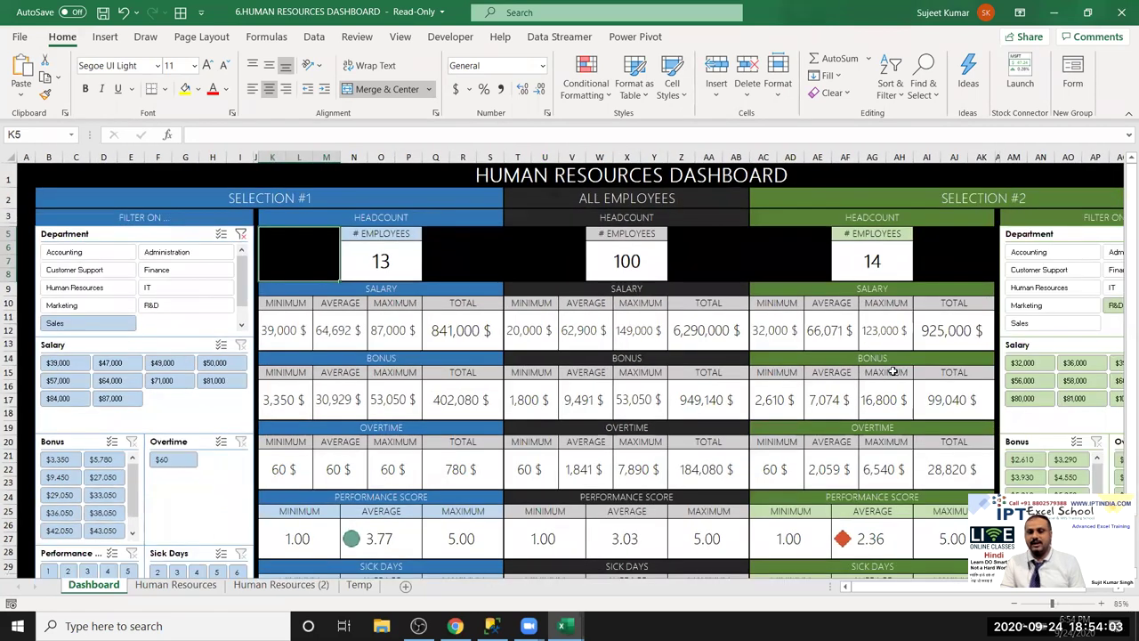
scroll(894, 372, "down", 1, "ctrl")
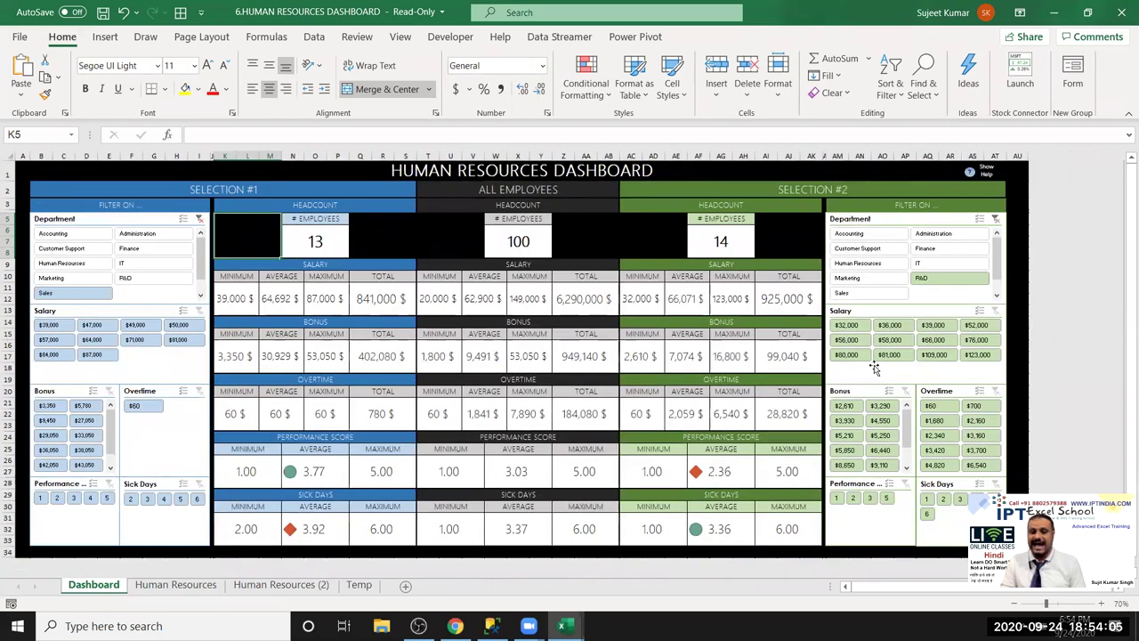
scroll(481, 361, "up", 1, "ctrl")
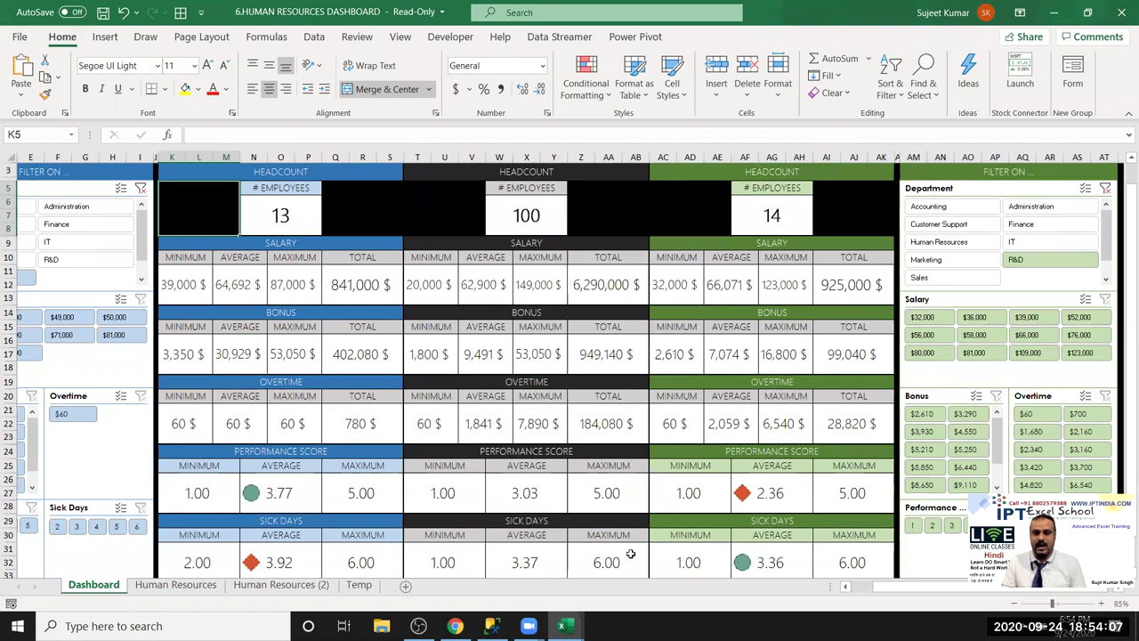
scroll(862, 592, "left", 2)
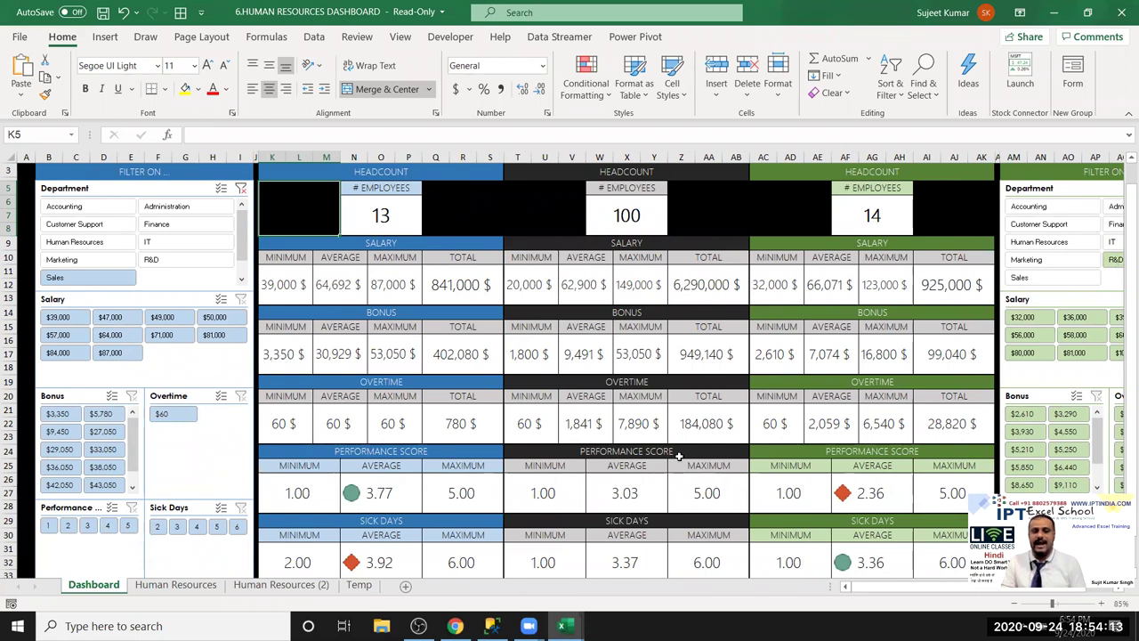
- Filter Selection #1 to IT and Selection #2 to Marketing, then close the workbook
left_click(178, 240)
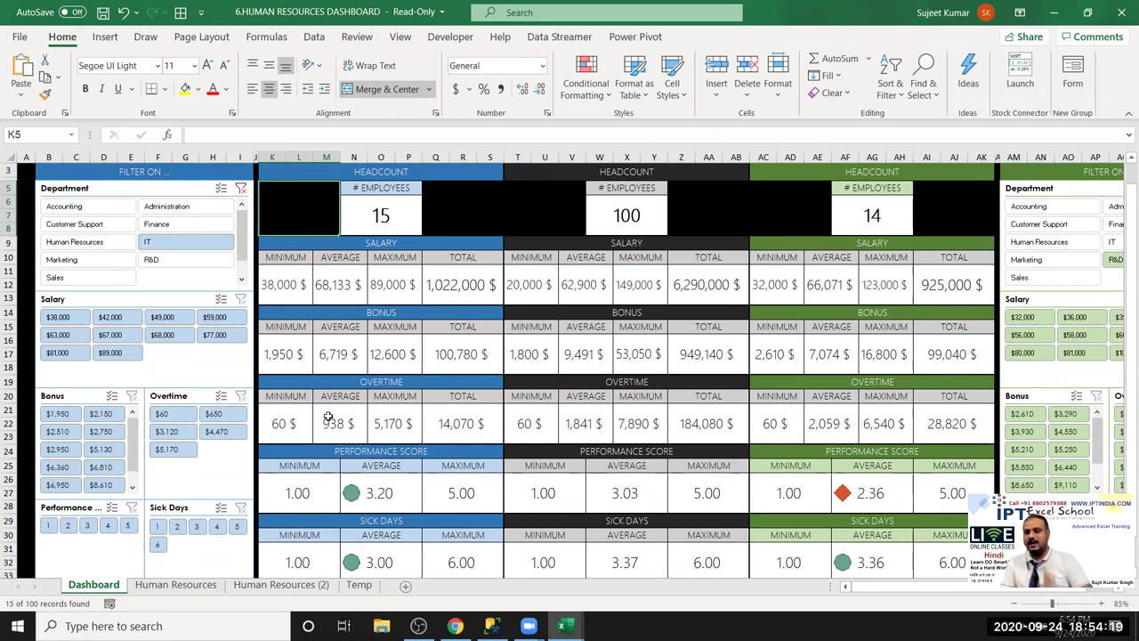
left_click(1039, 264)
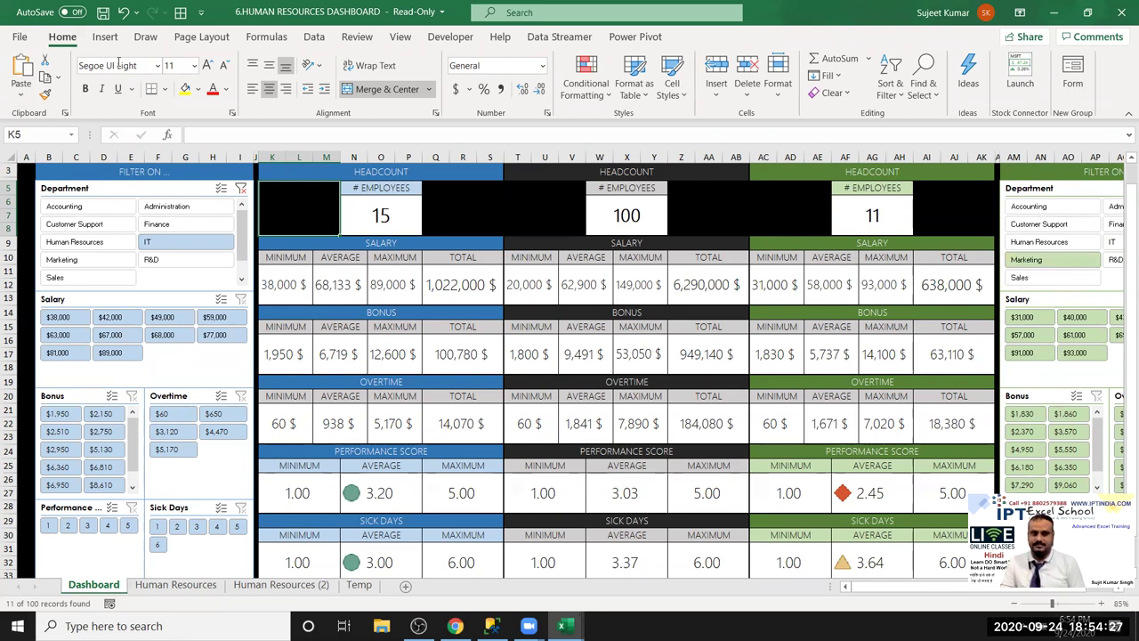
left_click(1122, 12)
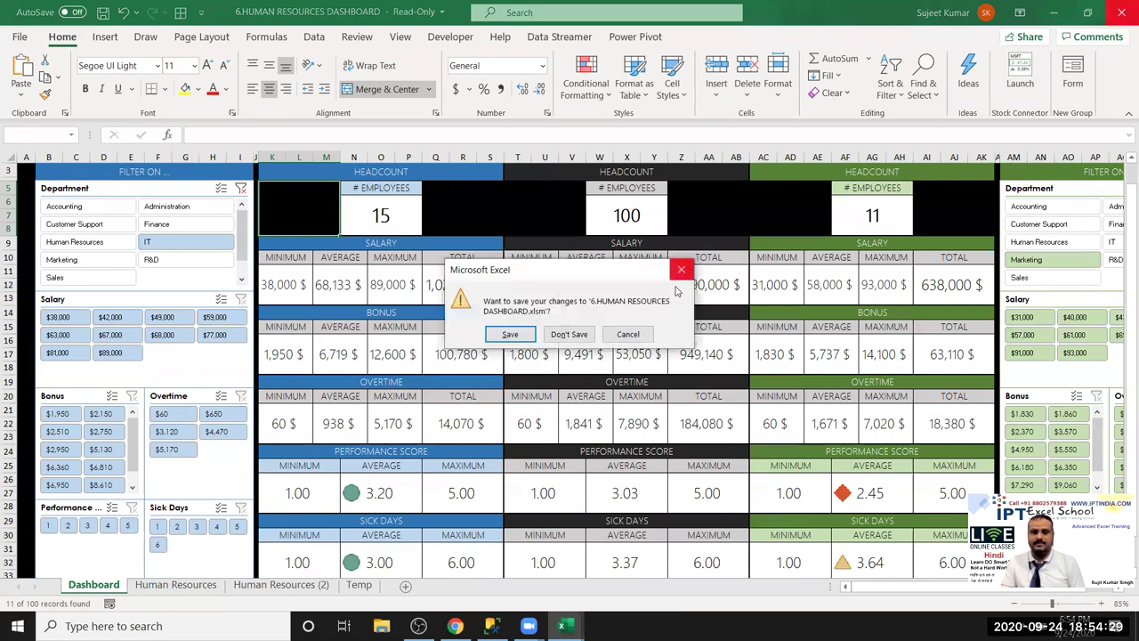
- Choose Don't Save so the dashboard closes without its IT and Marketing filters
left_click(569, 335)
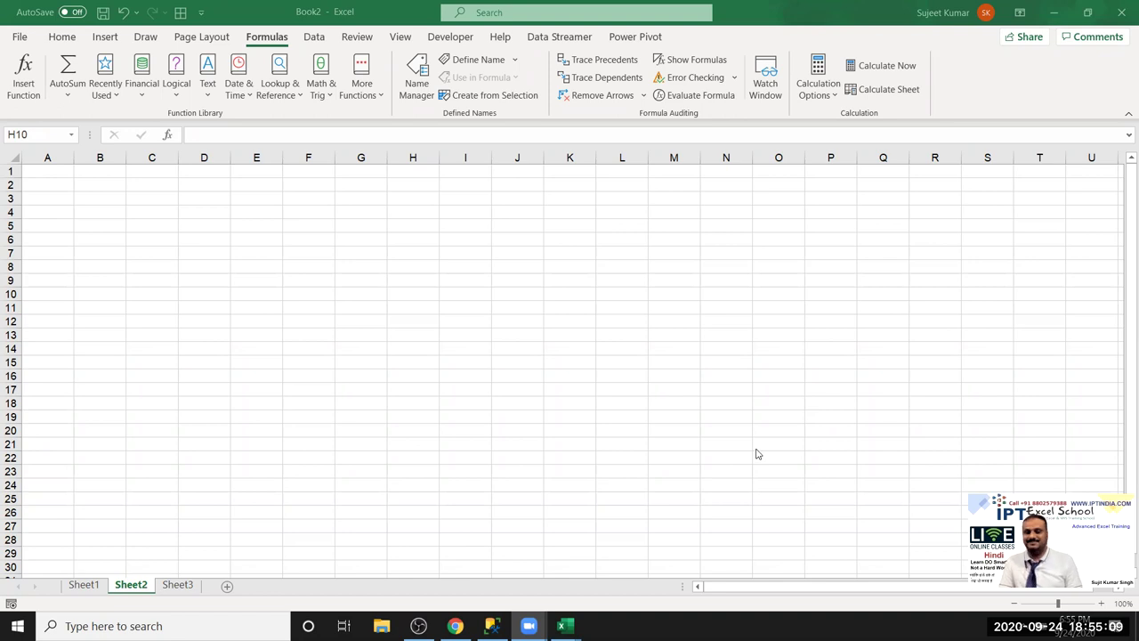
- Refocus Excel on Book2, then minimize it with Windows+D to reveal the desktop
left_click(48, 147)
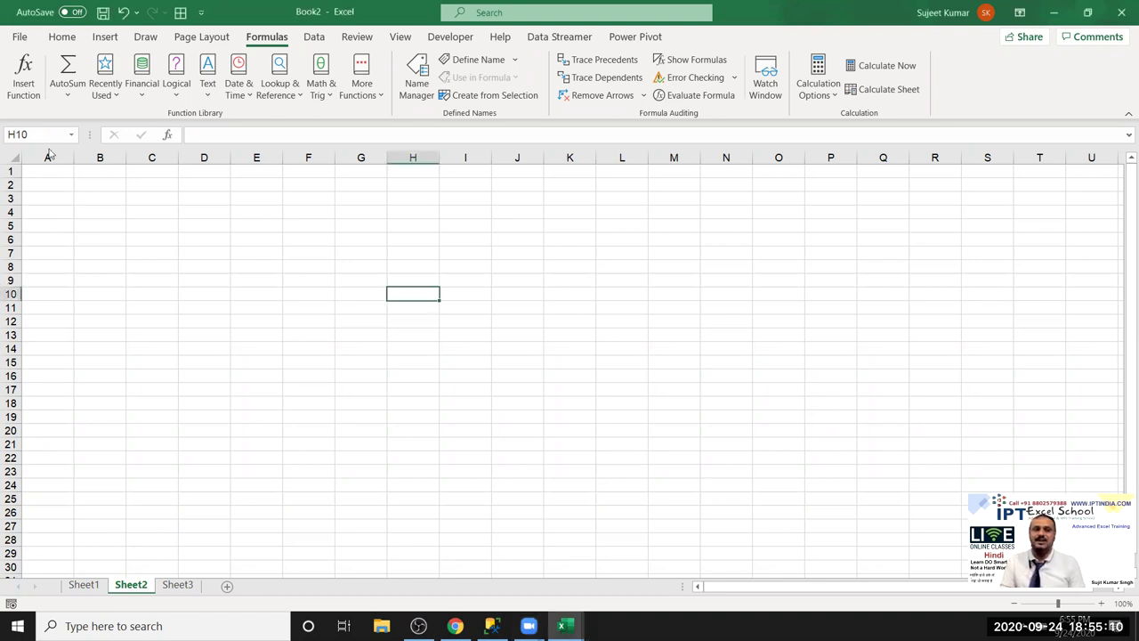
left_click(61, 39)
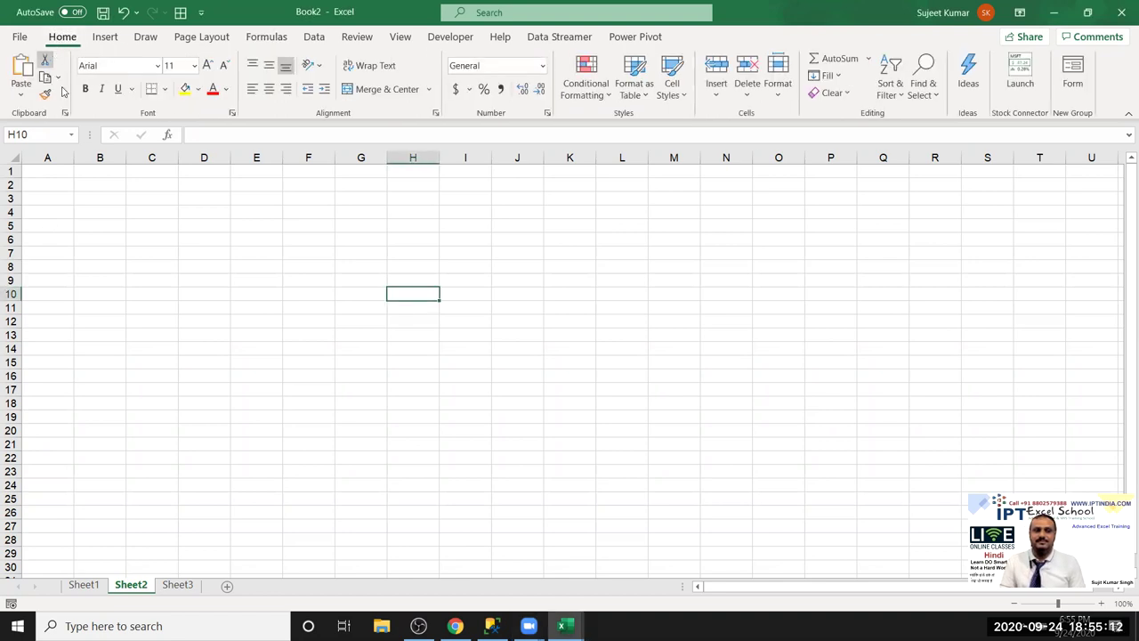
left_click(22, 34)
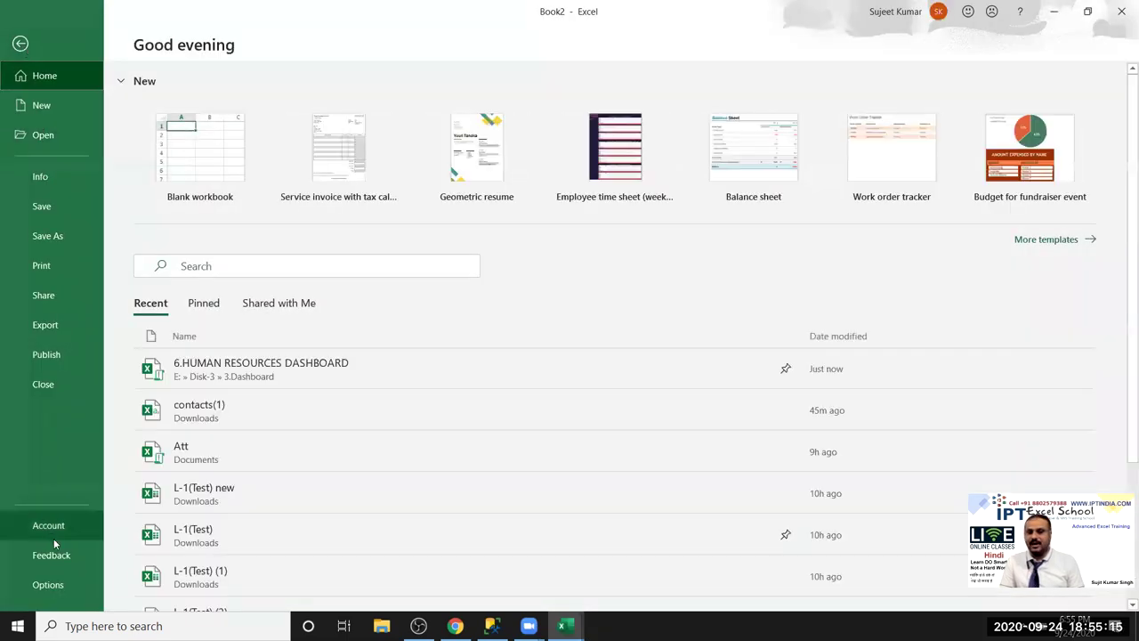
left_click(62, 330)
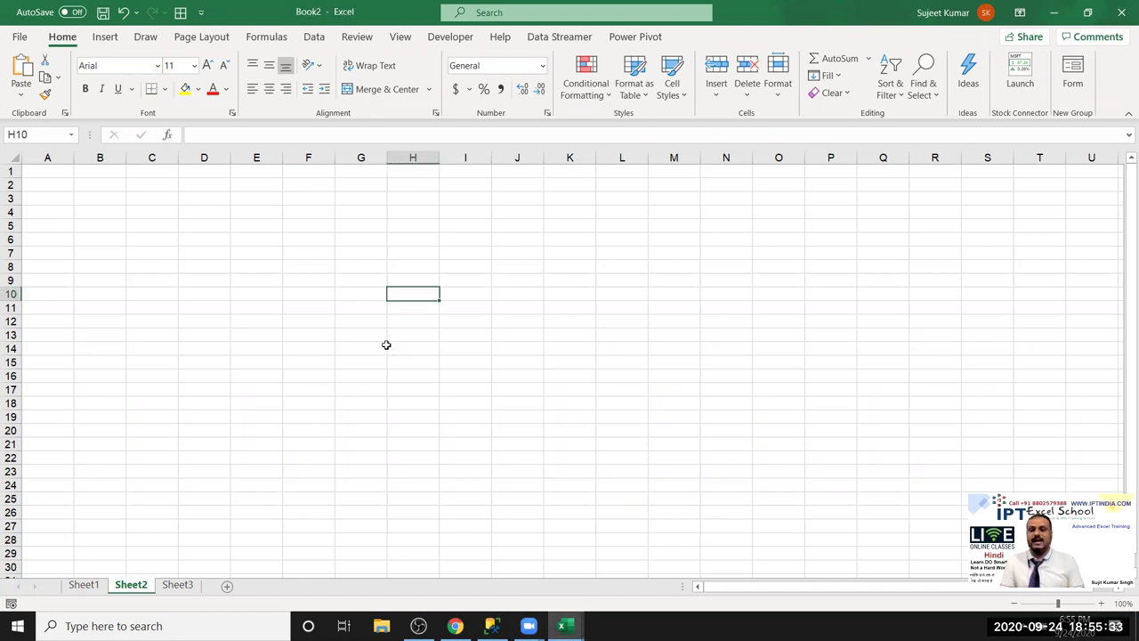
key("super+d")
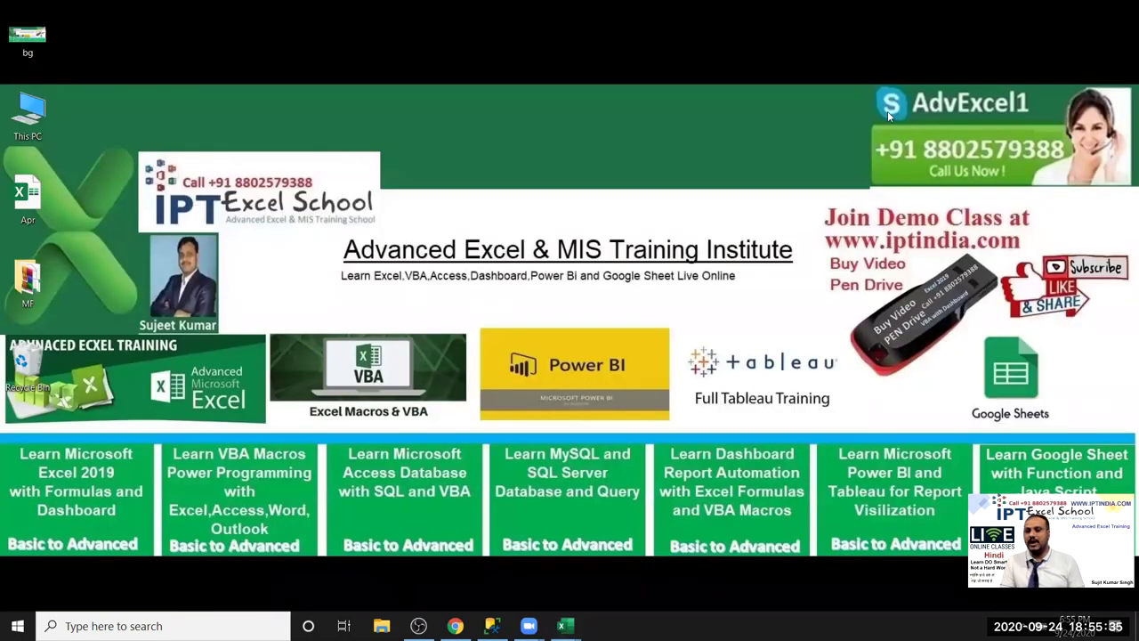